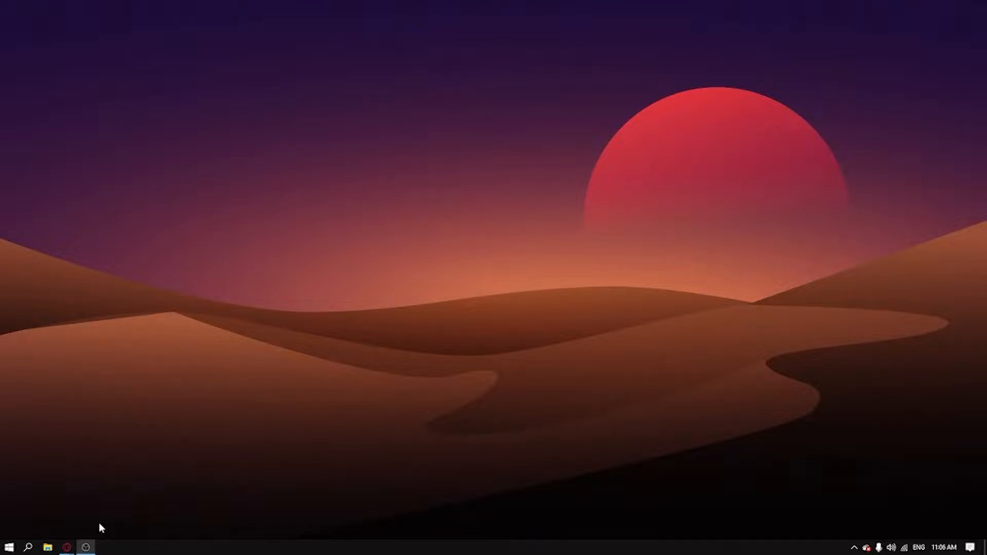
- Open the FIXED CMYK G&M folder in Downloads with File Explorer
left_click(335, 461)
left_click(47, 547)
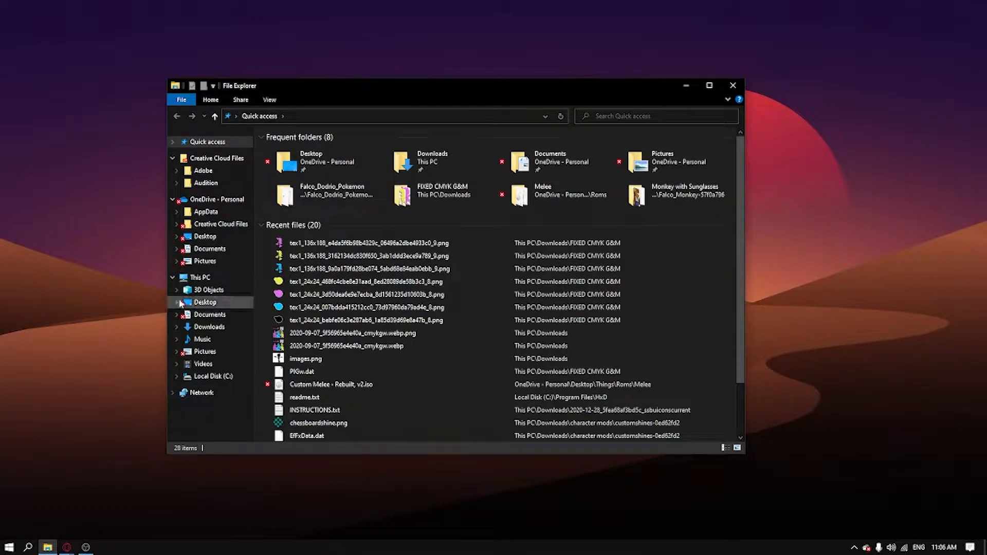
left_click(224, 332)
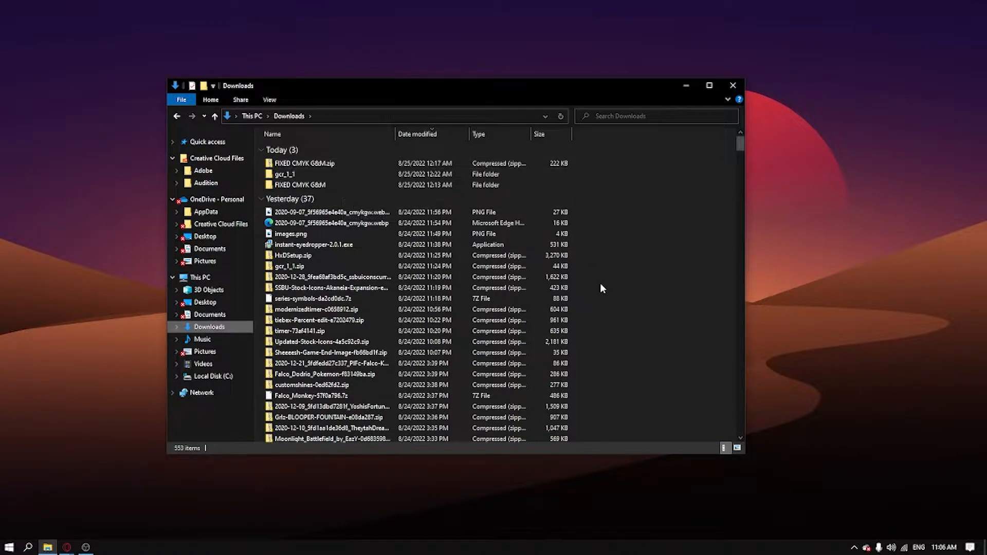
double_click(400, 184)
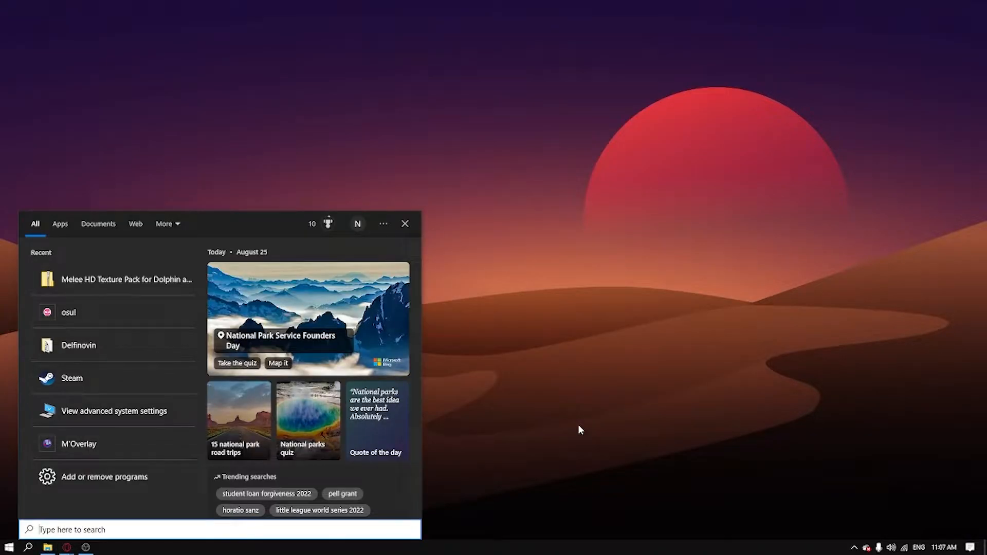
- Find and launch DAT Texture Wizard, and move its window towards the middle of the desktop
type("da")
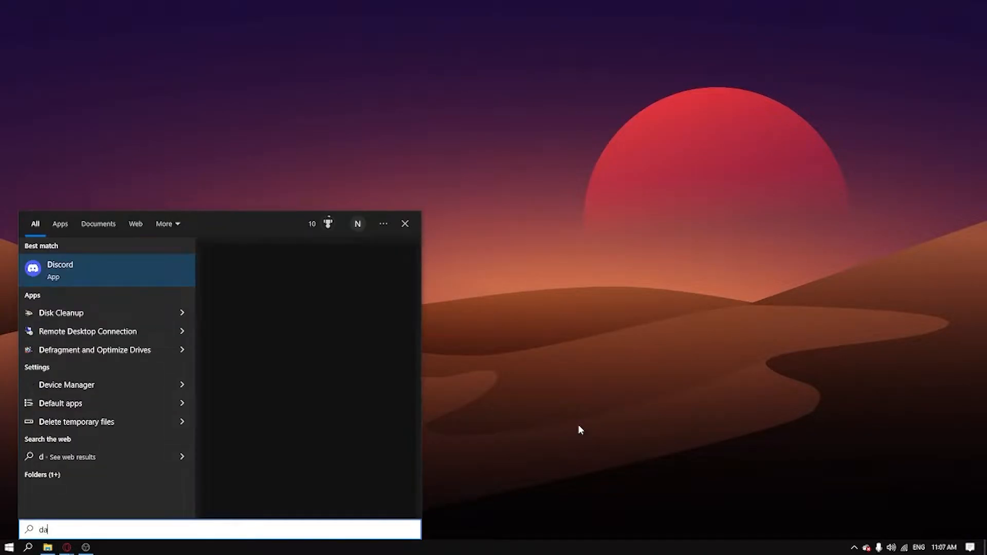
type("t tex")
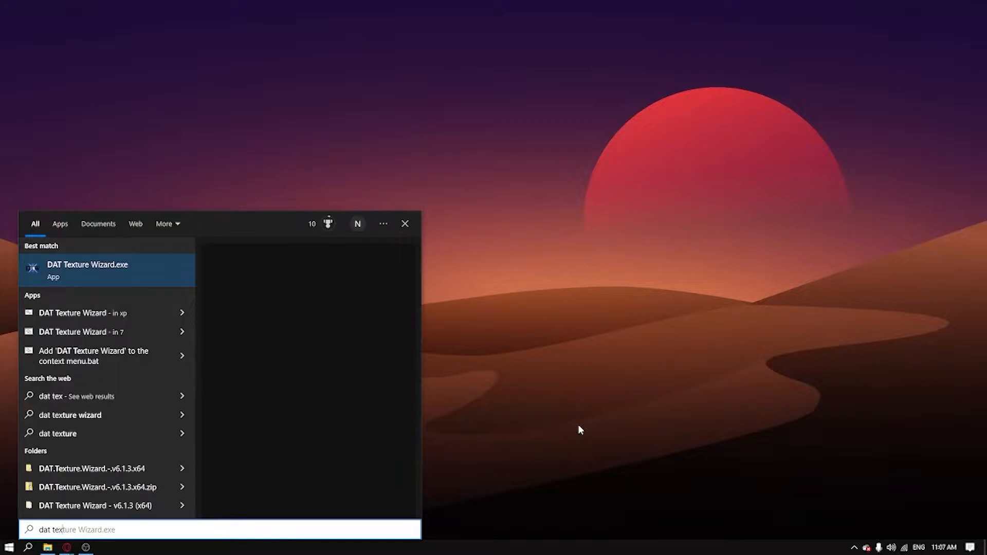
left_click(283, 366)
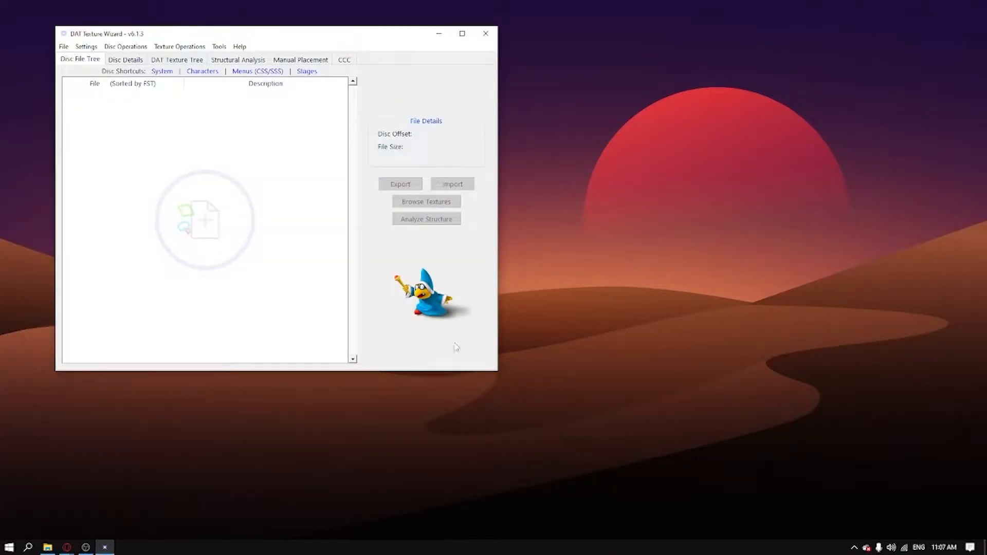
left_click_drag(256, 38, 457, 84)
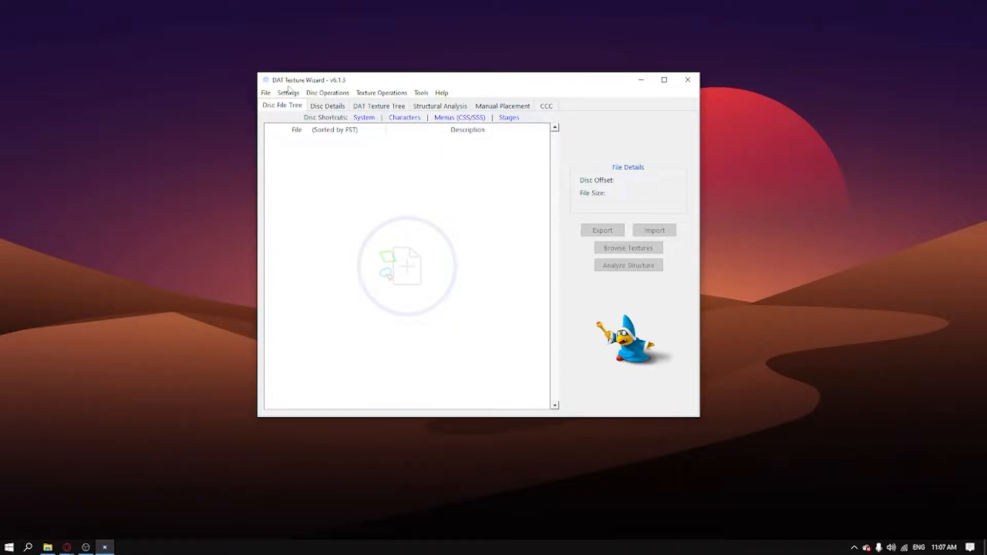
- Open the disc image Custom Melee - Rebuilt, v2.iso from the Melee folder inside Things
left_click(266, 94)
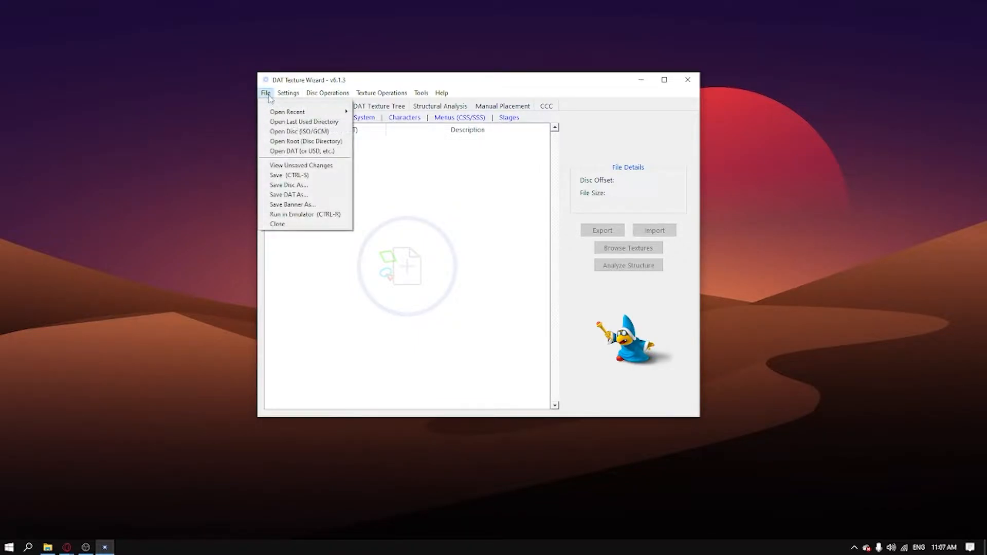
left_click(301, 132)
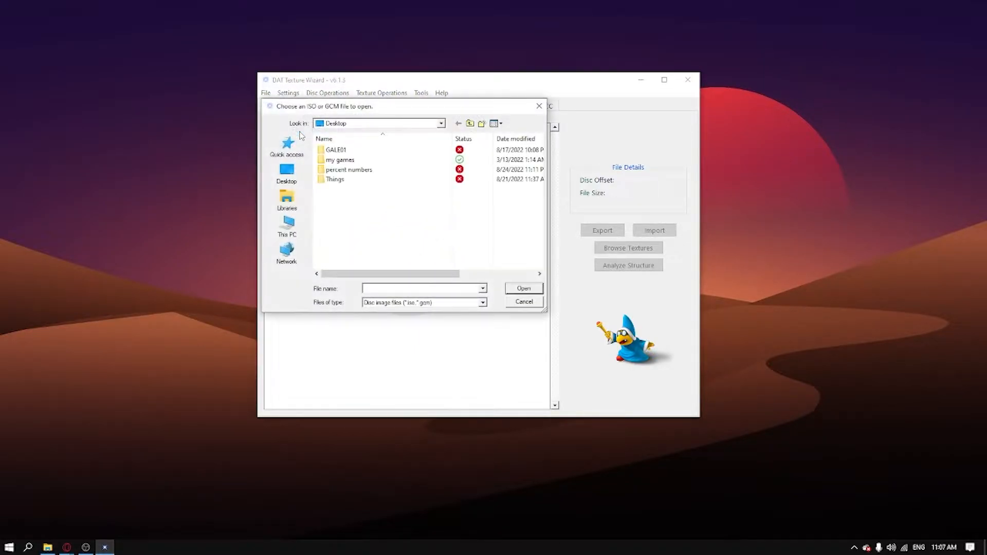
double_click(336, 180)
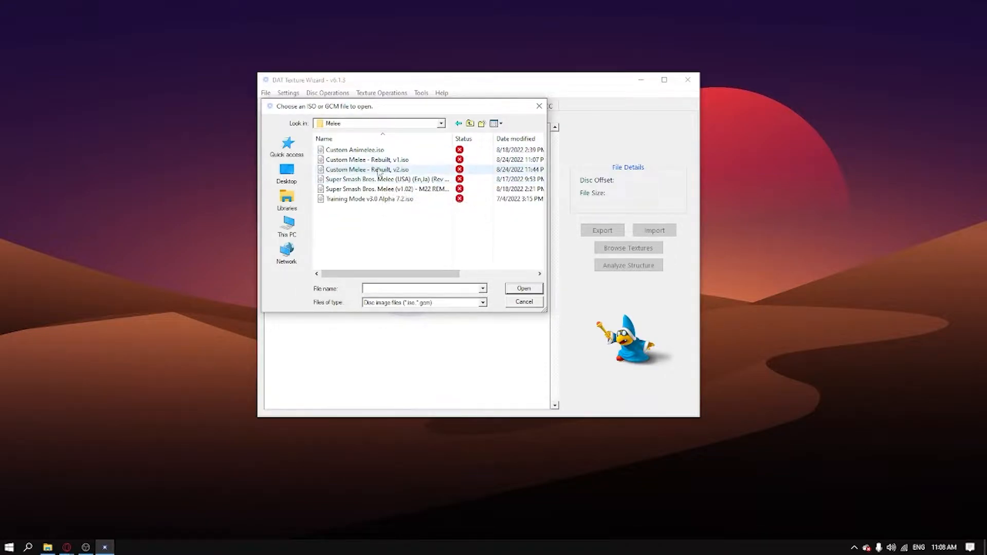
left_click(421, 170)
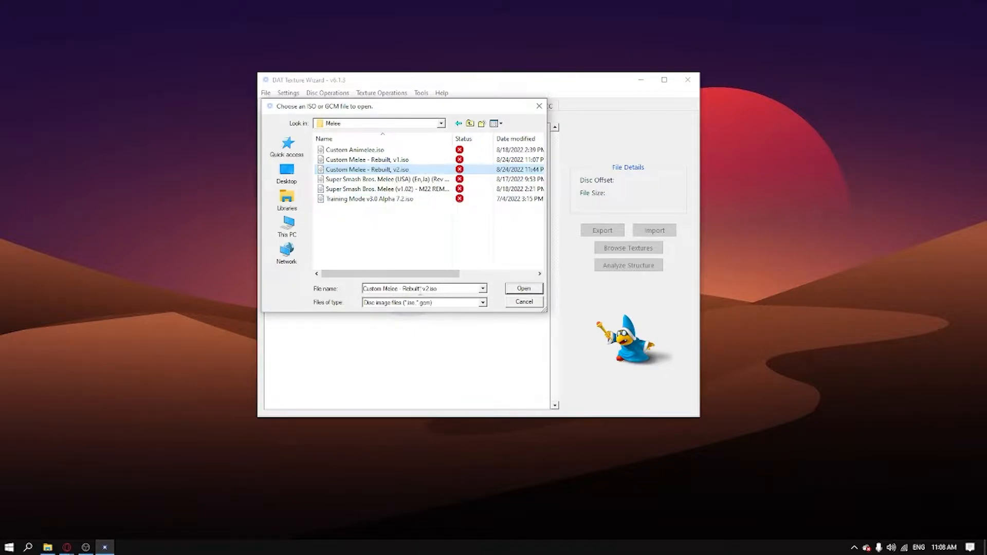
left_click(524, 289)
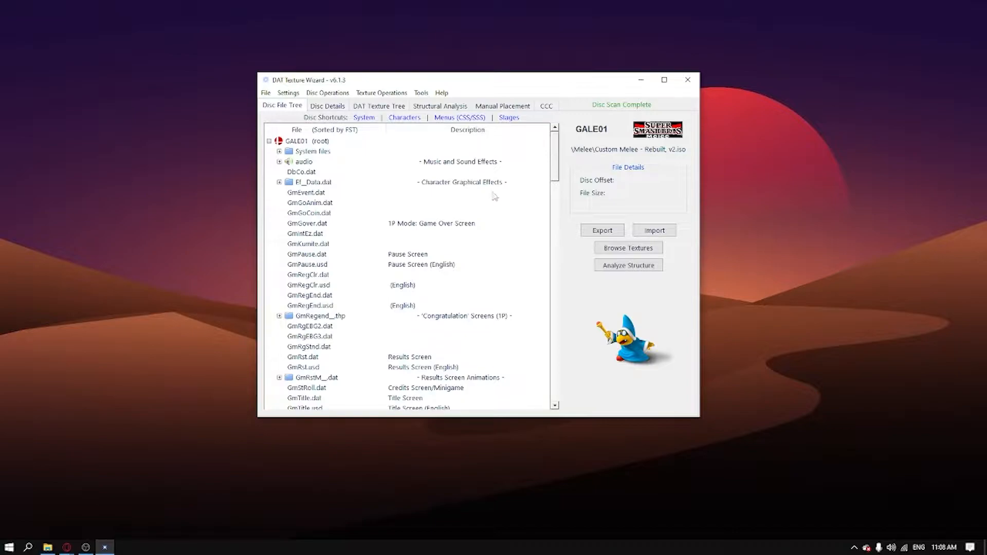
left_click(380, 205)
left_click(386, 215)
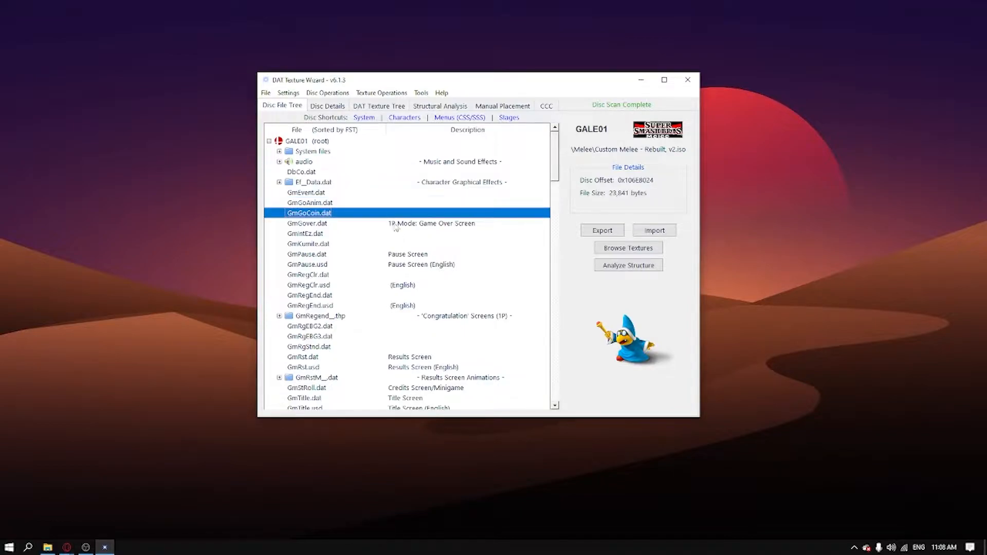
left_click(393, 224)
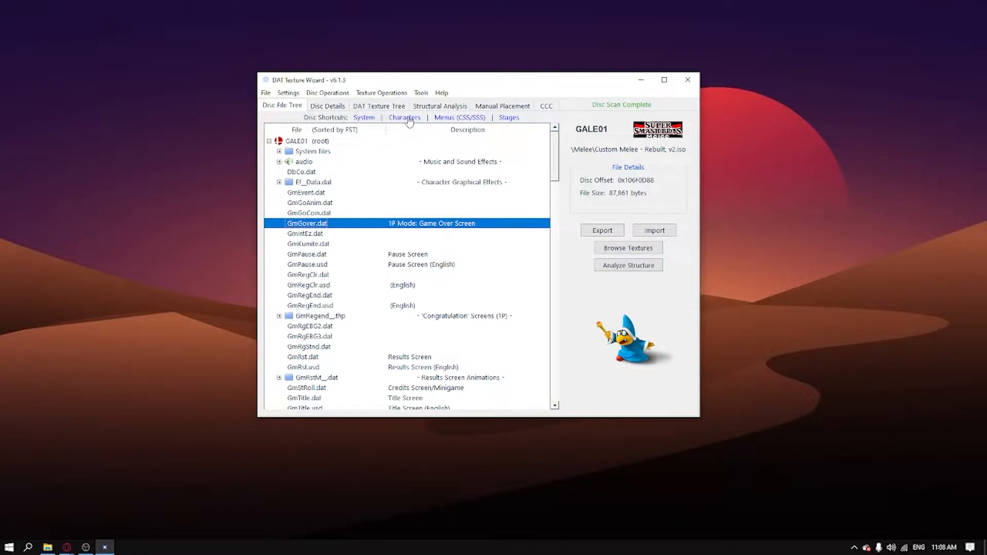
- Go to the disc's character files and expand the Game 'n Watch folder
left_click(404, 118)
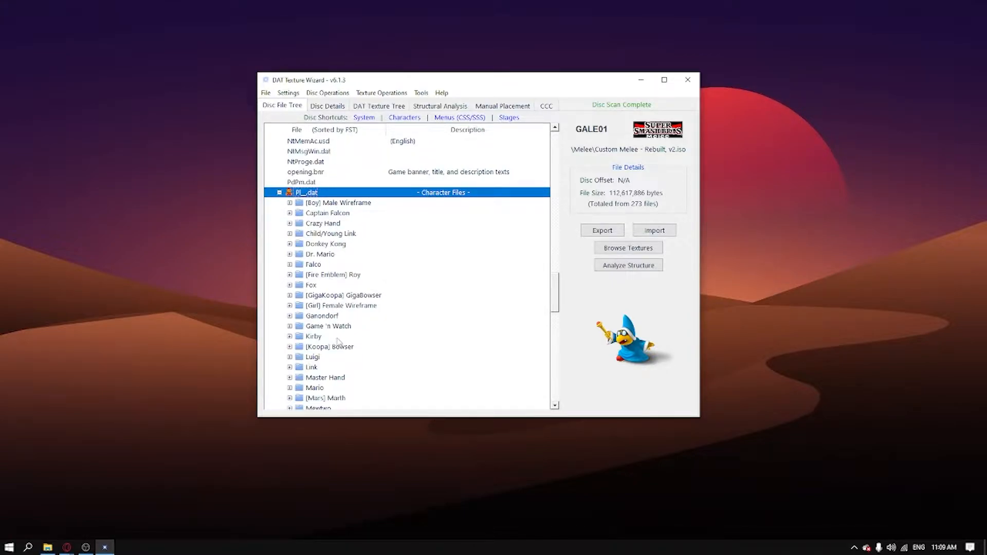
left_click(290, 327)
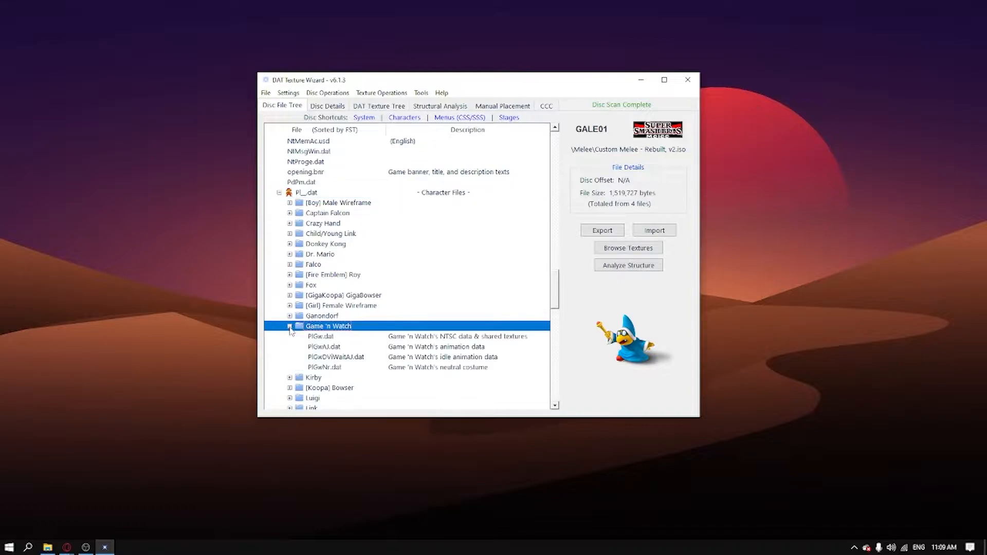
scroll(354, 333, "down", 2)
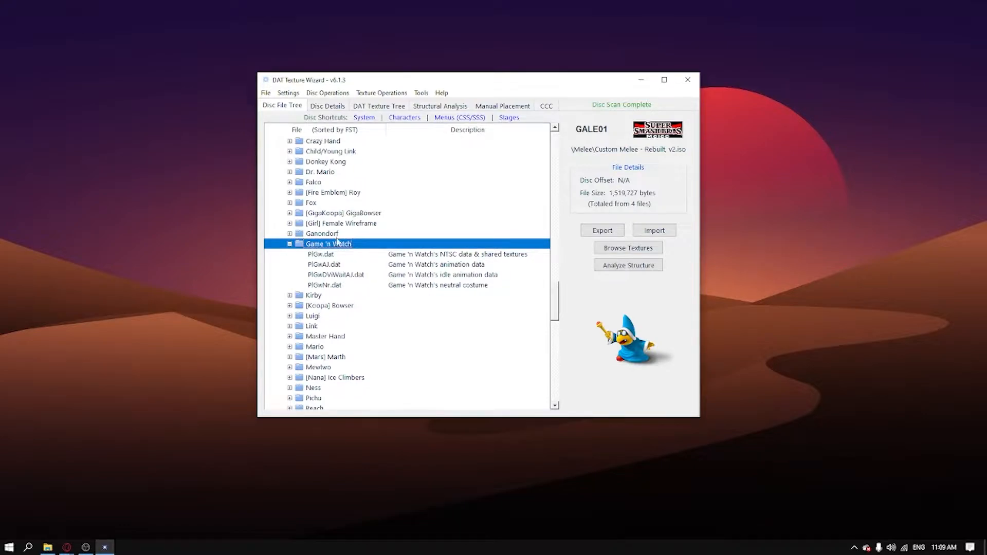
- Examine the costume and data files inside the Falco folder, and collapse the folder again
left_click(290, 182)
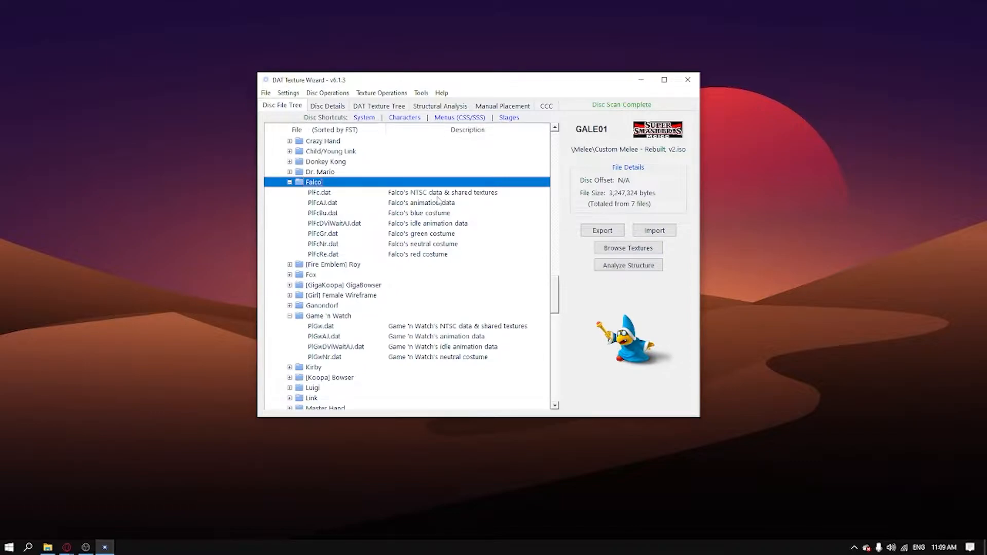
left_click(289, 182)
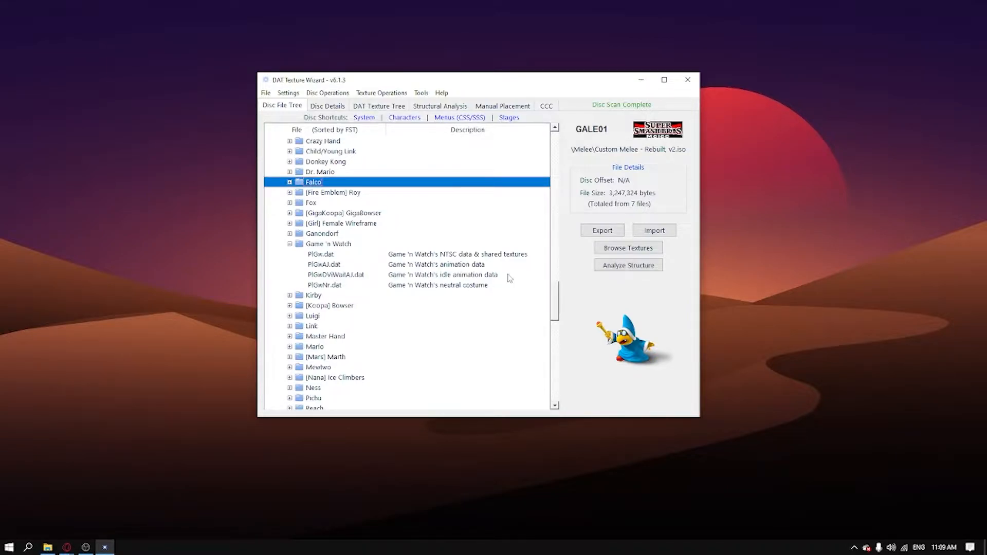
left_click(290, 182)
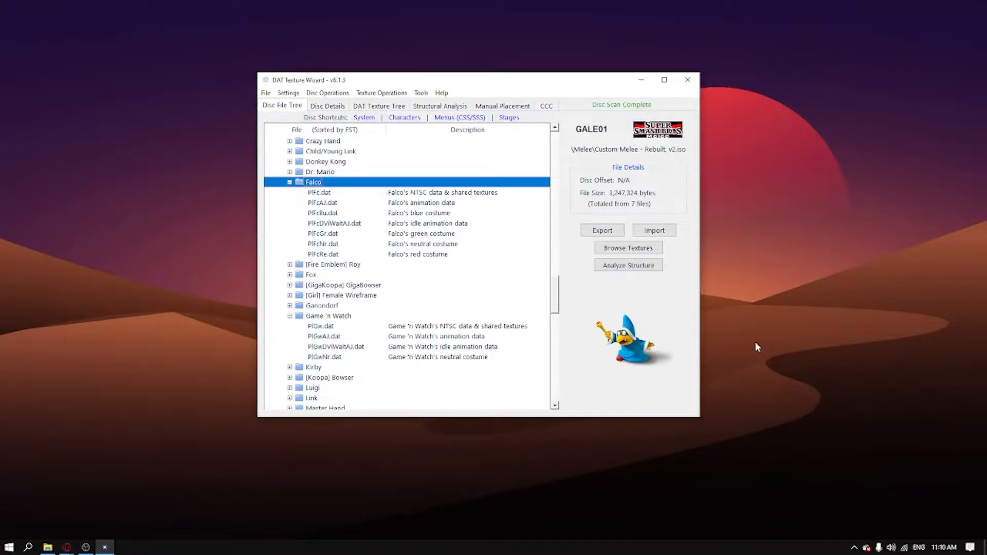
right_click(415, 258)
left_click(290, 182)
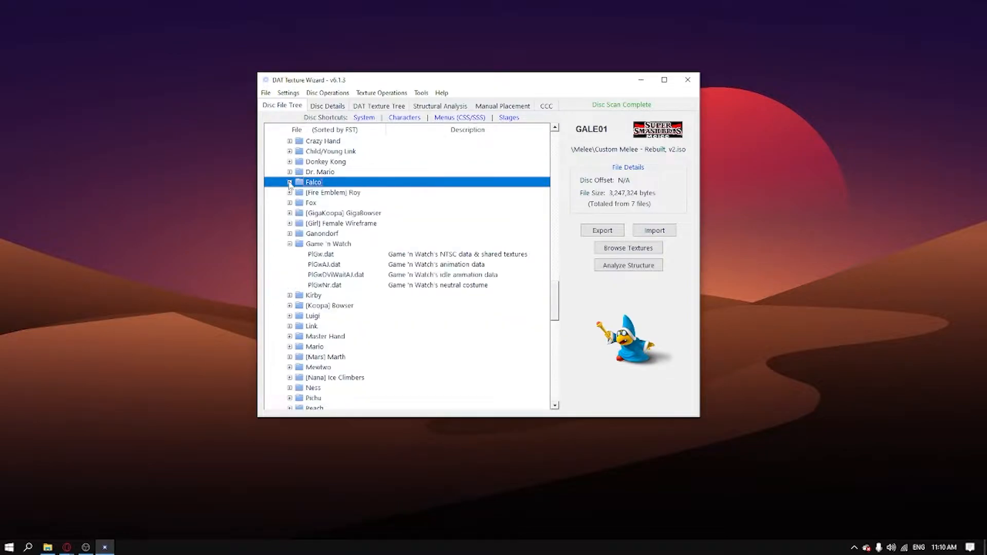
- Select Game 'n Watch's PlGw.dat on the disc and place the FIXED CMYK G&M folder window beneath it to compare file names
left_click(332, 255)
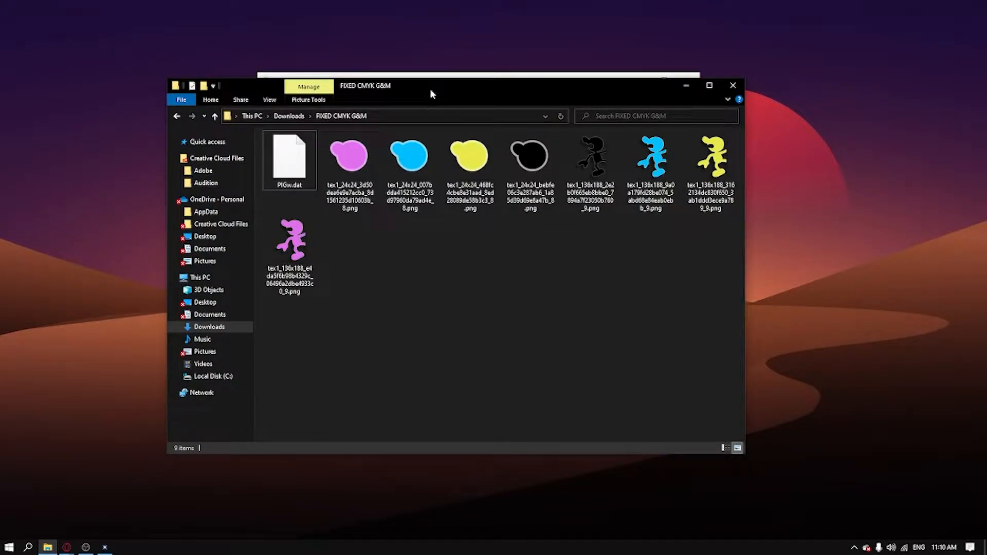
left_click_drag(431, 94, 468, 315)
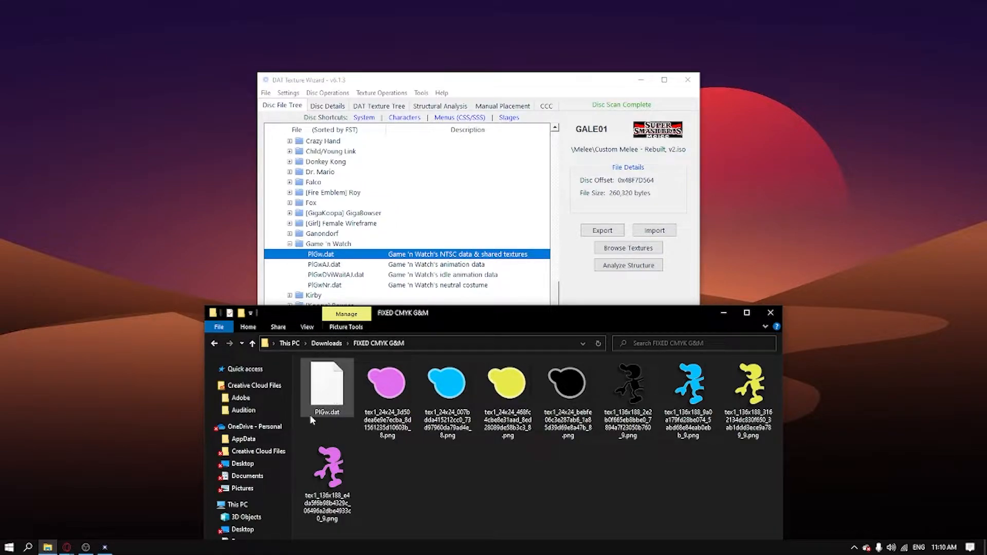
left_click_drag(329, 418, 316, 258)
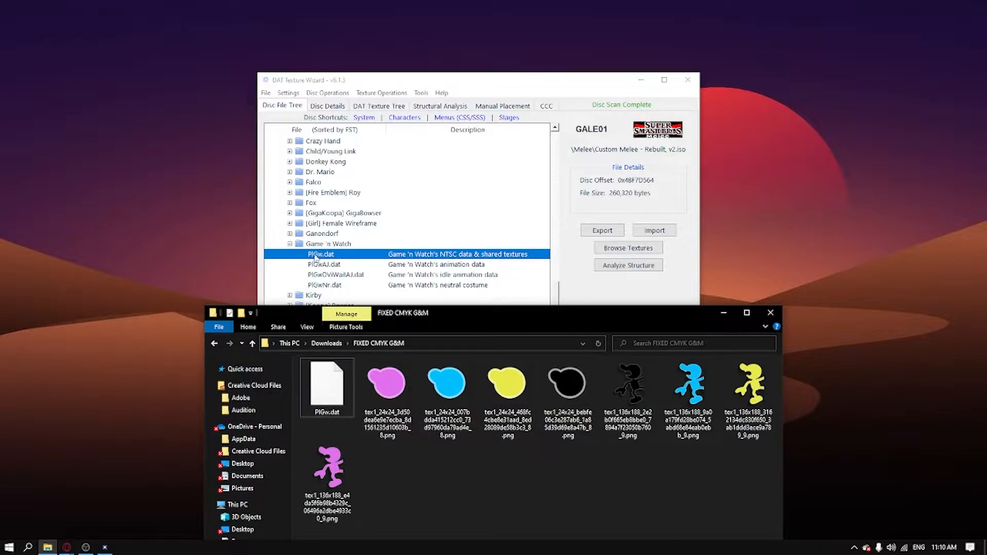
- Replace Game 'n Watch's PlGw.dat on the disc by importing PlGw.dat from the FIXED CMYK G&M folder in Downloads
right_click(316, 258)
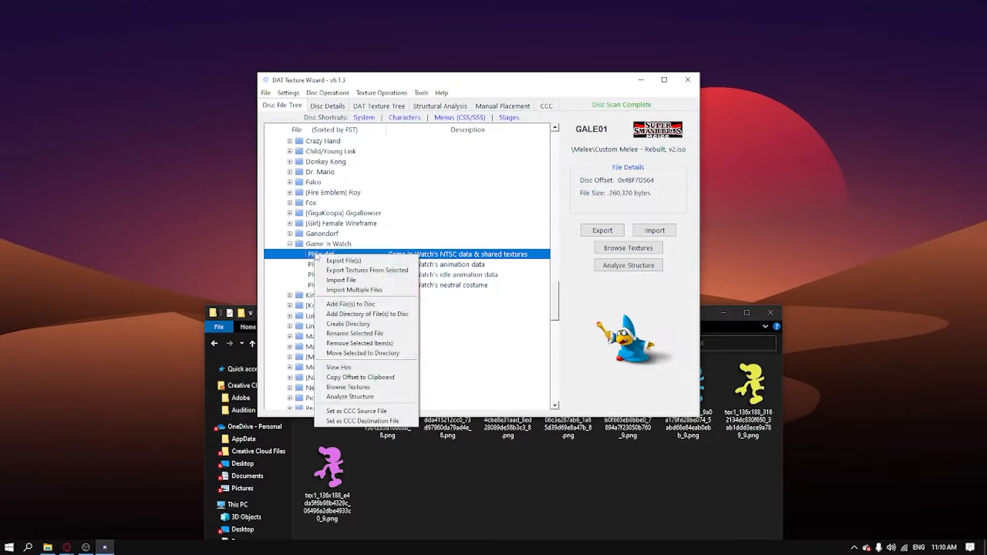
left_click(337, 281)
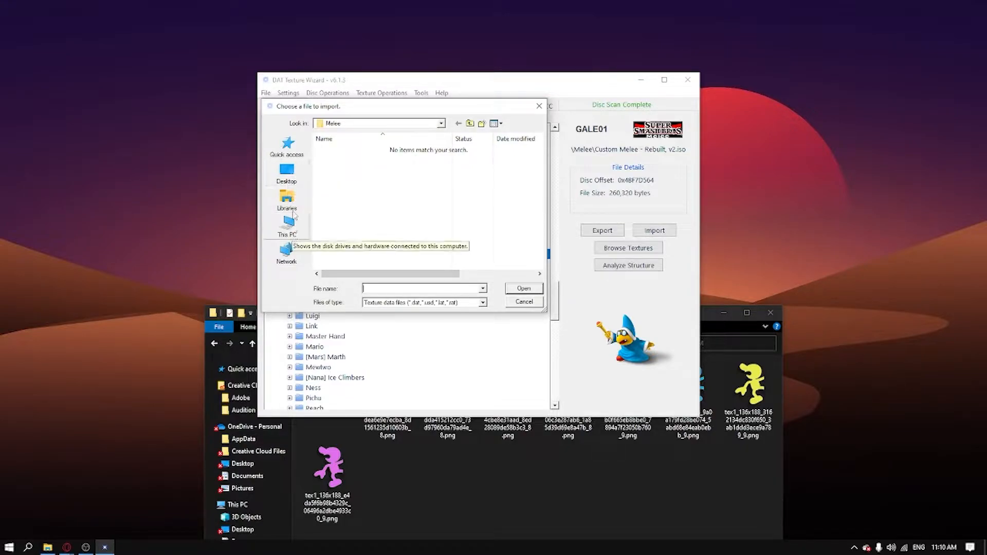
left_click(295, 183)
left_click(287, 200)
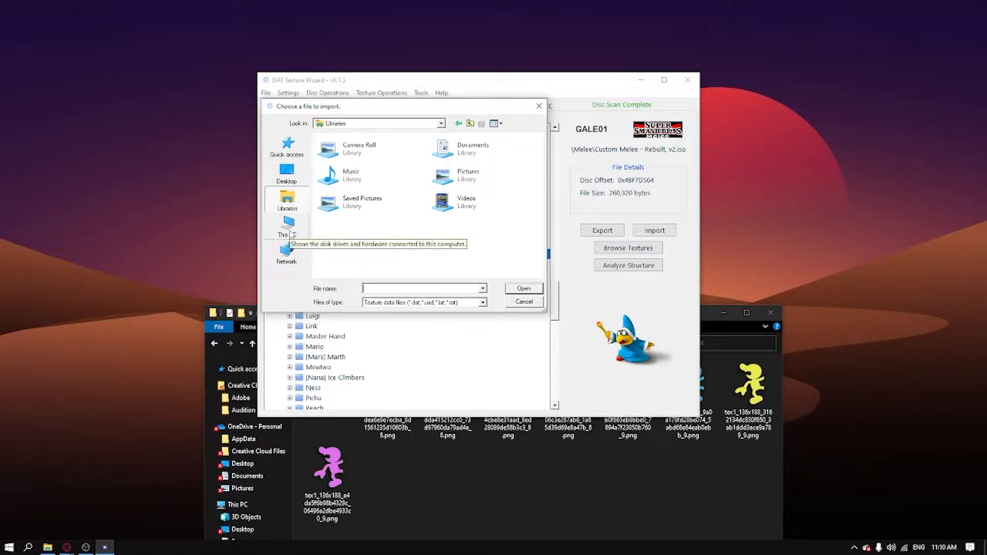
left_click(291, 230)
double_click(355, 239)
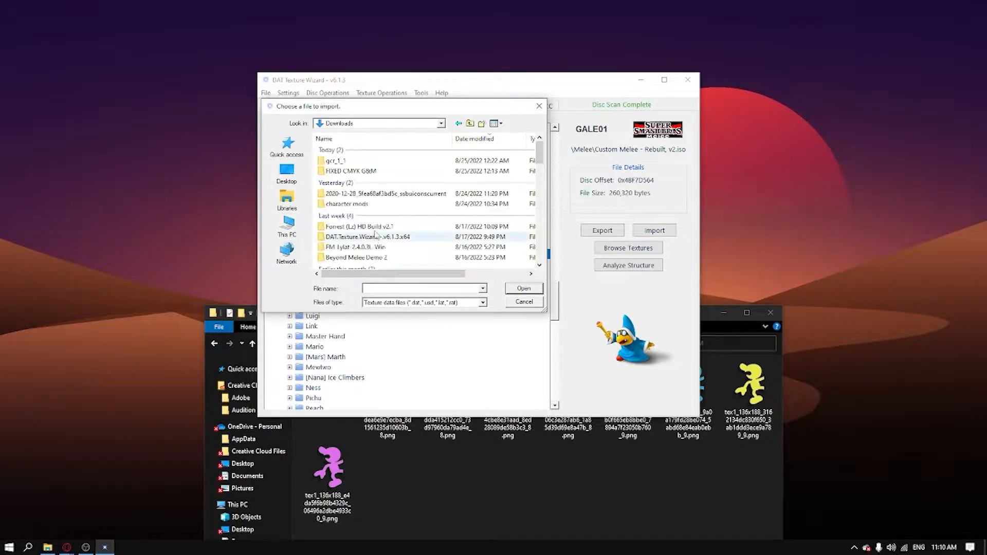
double_click(357, 171)
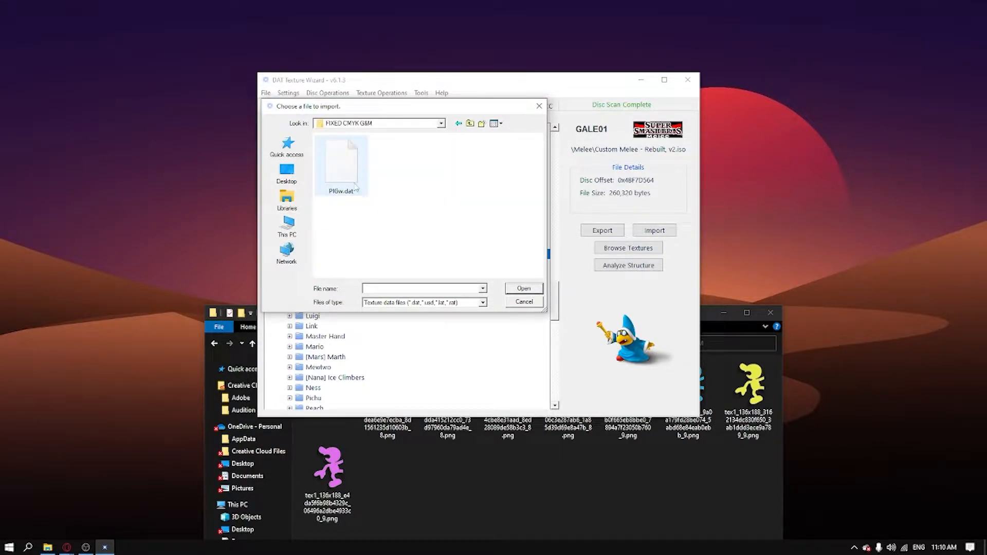
left_click(358, 175)
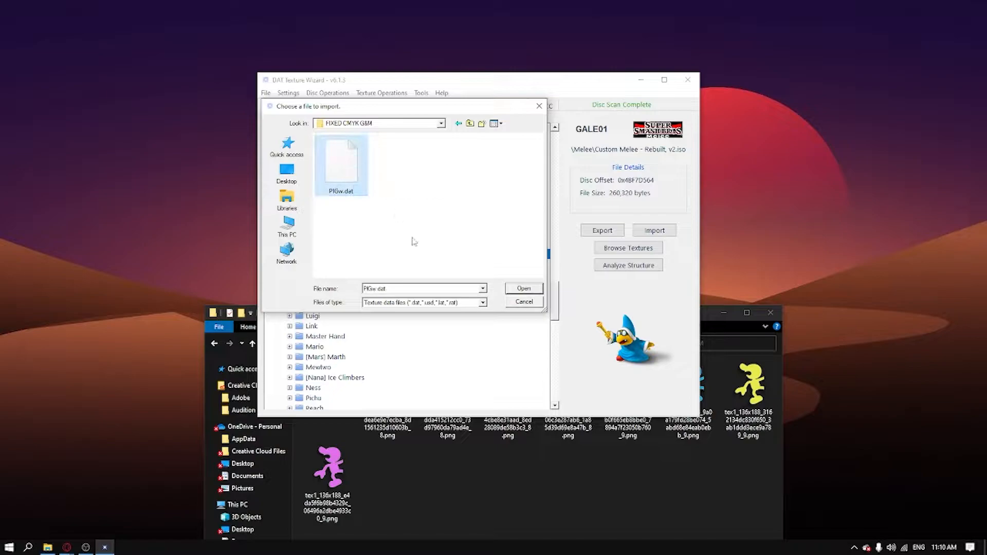
left_click(525, 289)
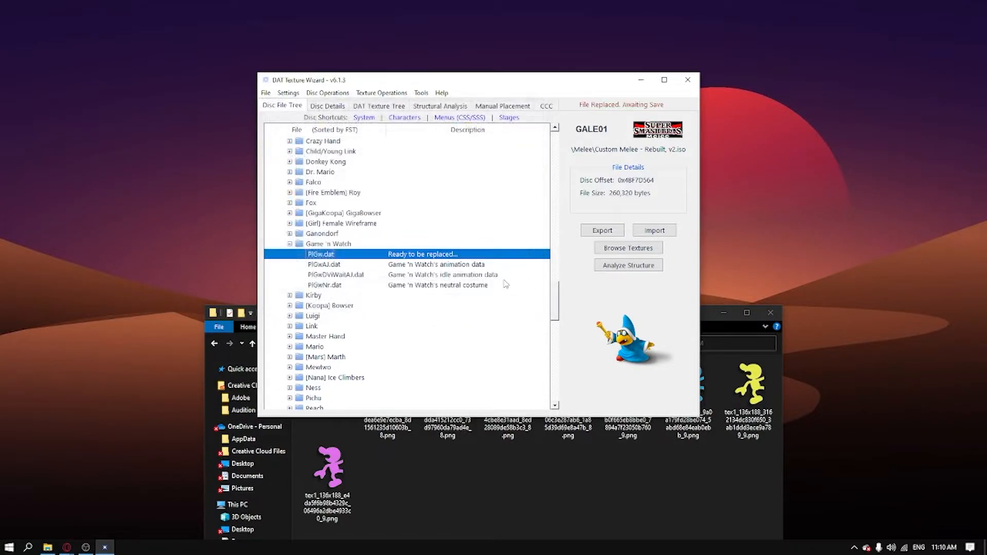
- Save the replaced PlGw.dat into the disc image and close DAT Texture Wizard
left_click(425, 263)
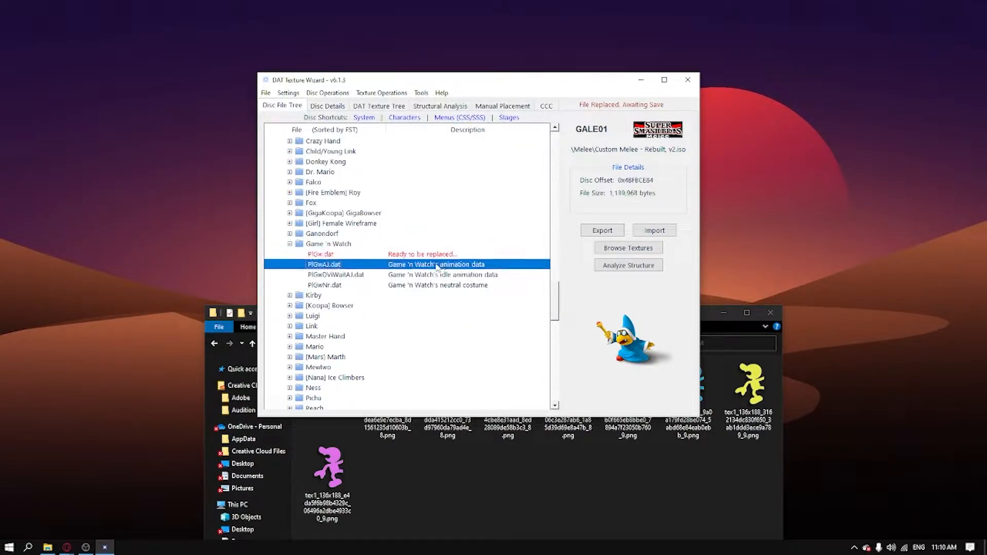
left_click(320, 251)
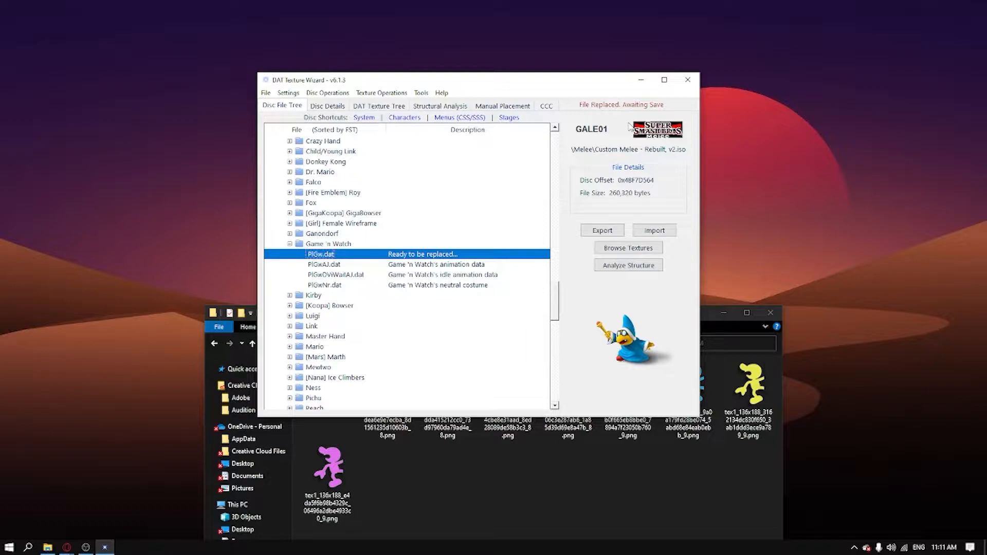
key("ctrl+s")
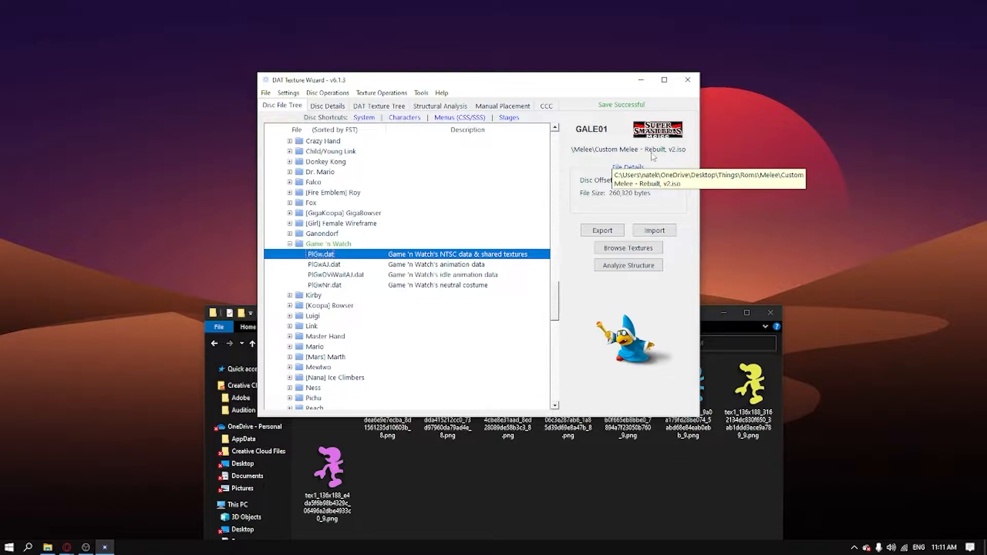
left_click(687, 81)
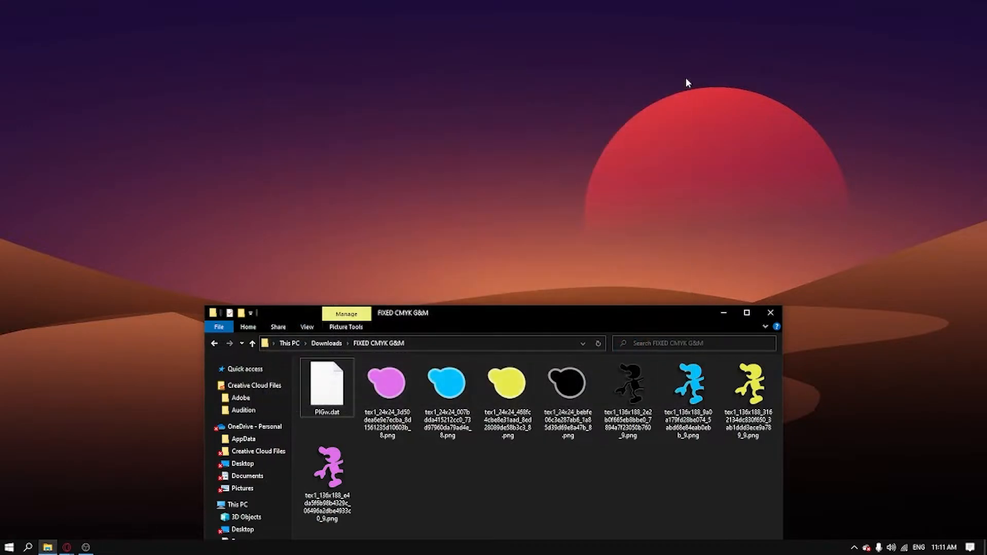
- Switch to Slippi Launcher, launch Faster Melee and run Custom Melee Rebuilt_v2.iso
left_click(9, 547)
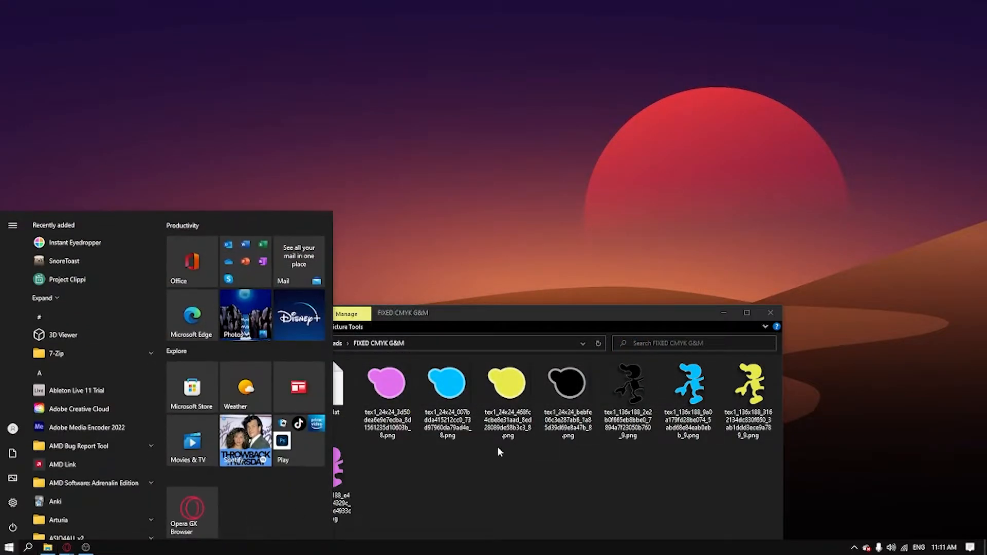
type("s")
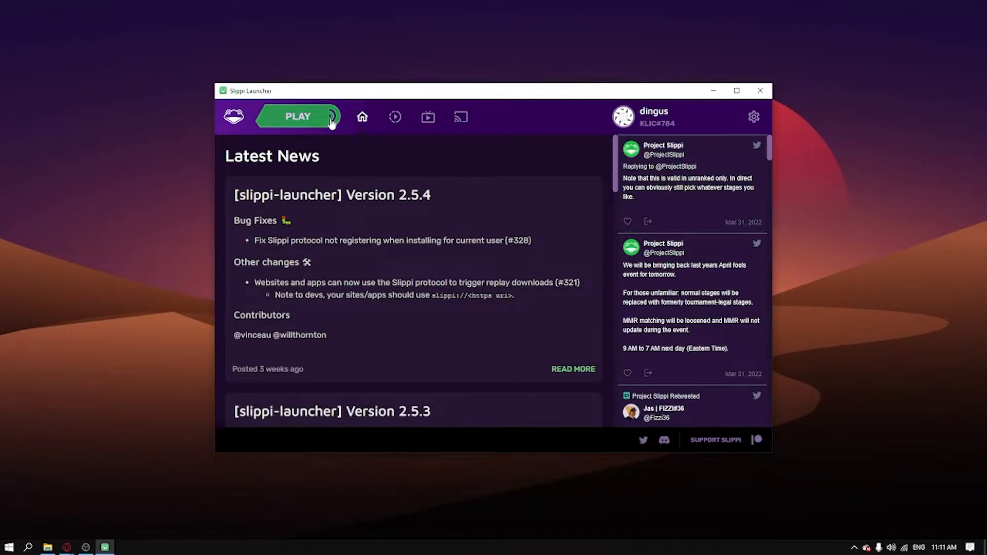
left_click(307, 122)
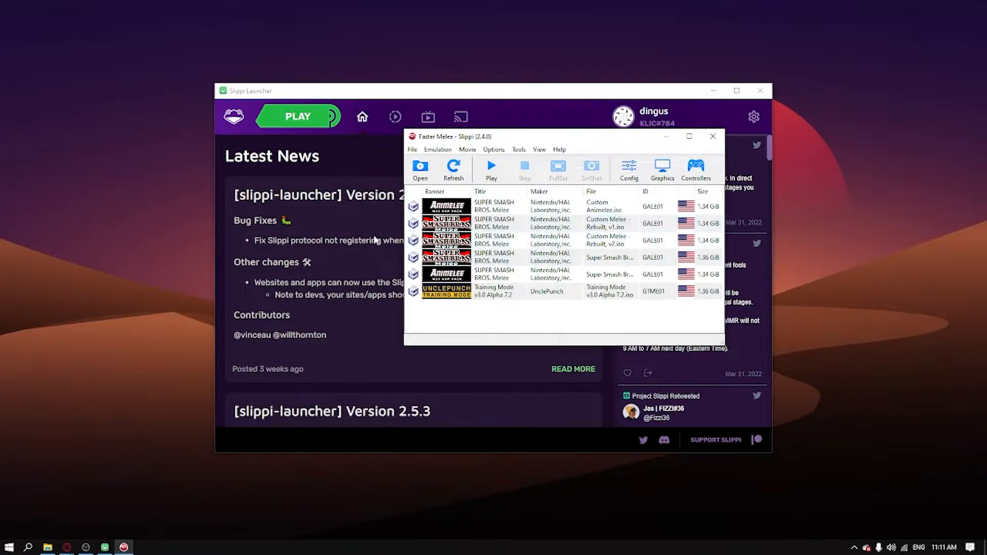
double_click(619, 241)
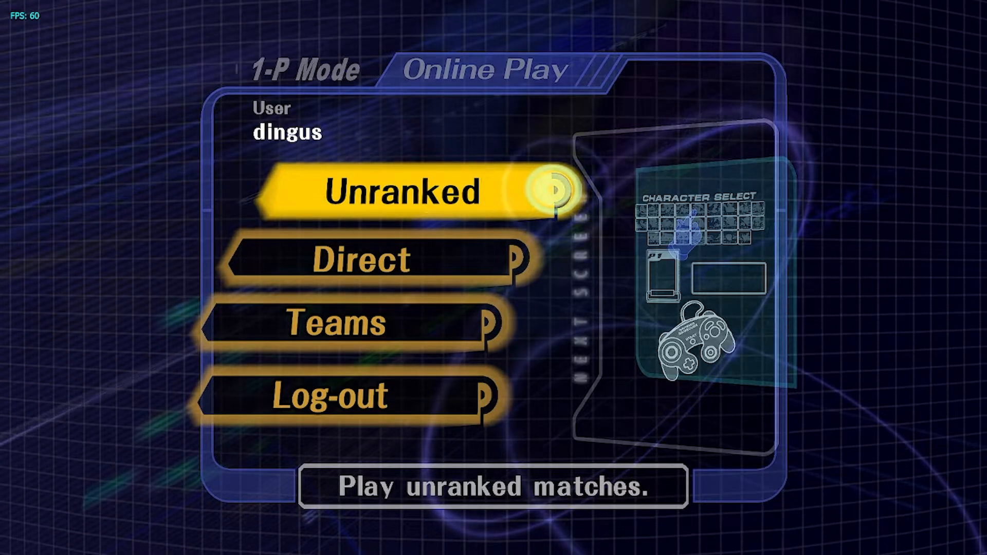
- Leave the Online Play menu and enter the character select screen of single-player Training mode
key("Escape")
key("Down")
key("Down")
key("Return")
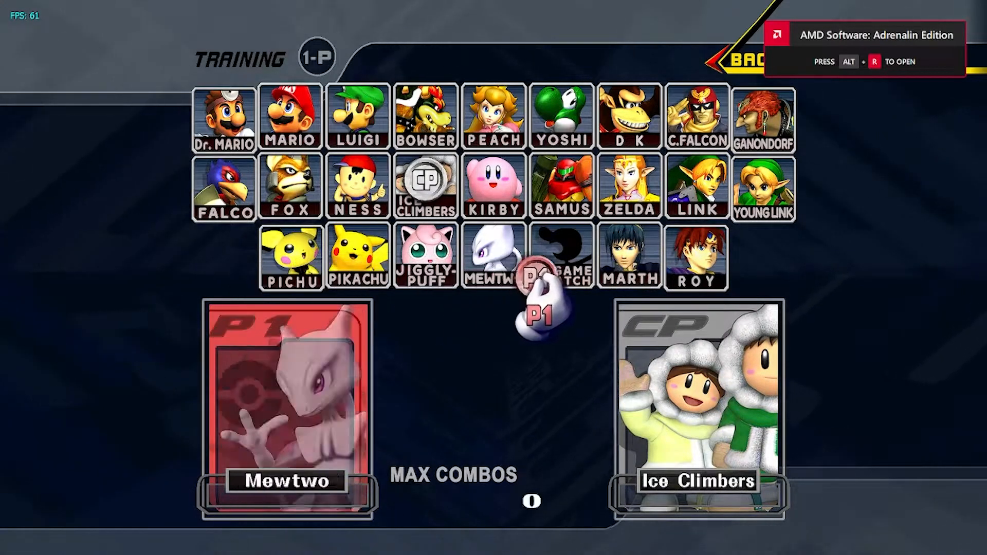
- Select Mr. Game & Watch in the magenta costume and start the training match on Final Destination
left_click(550, 259)
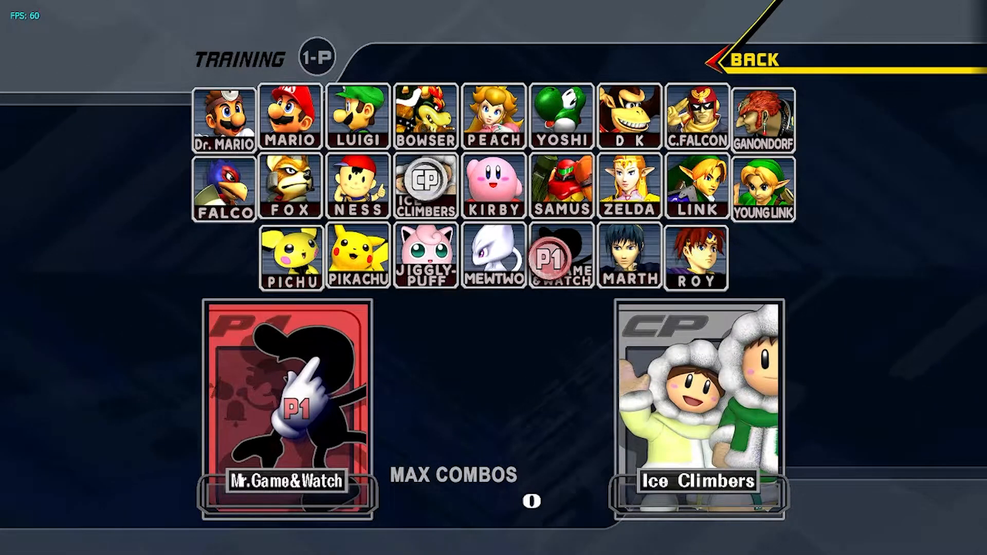
key("x")
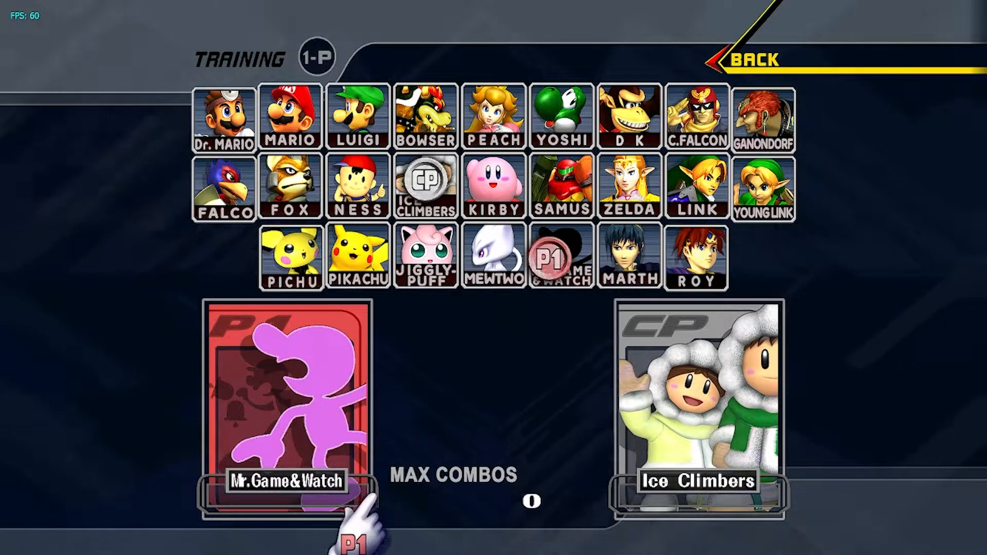
key("Return")
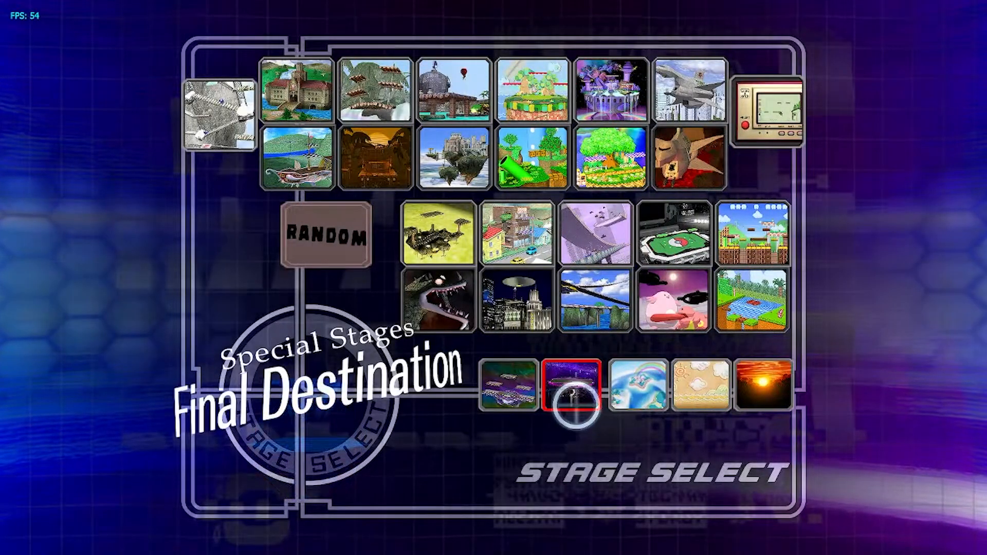
key("a")
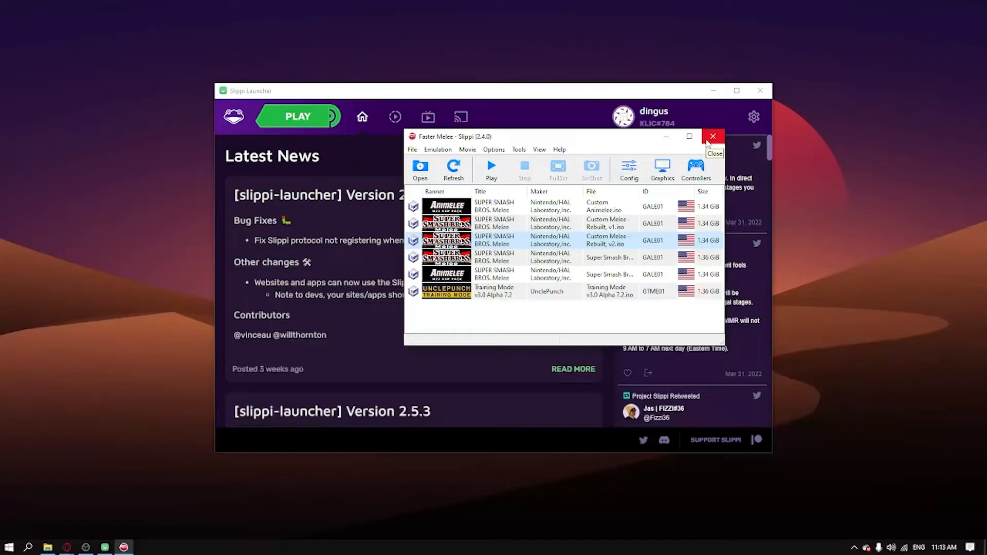
- Close Faster Melee and open the Netplay Dolphin's containing folder from Slippi Launcher, placing its window mid-desktop
left_click(722, 133)
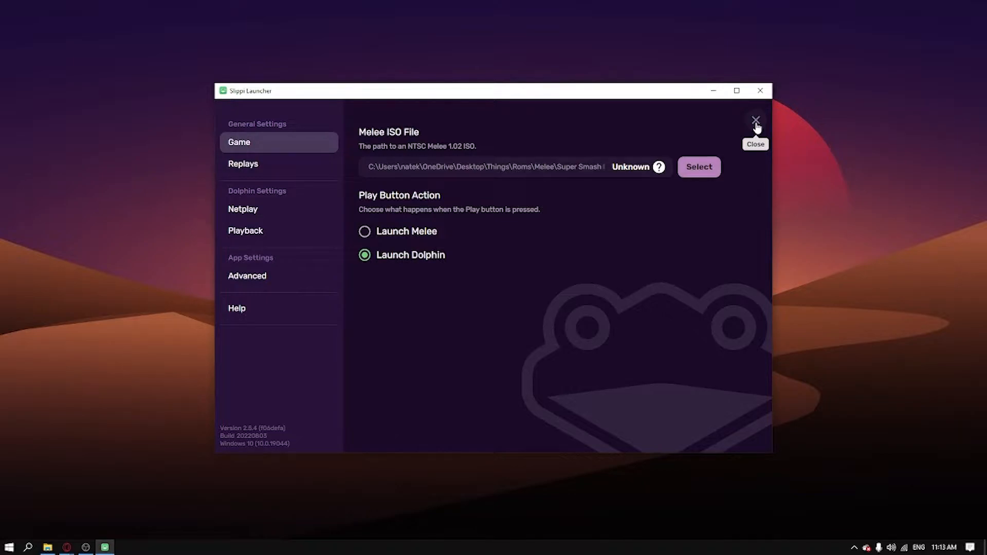
left_click(252, 210)
left_click(527, 177)
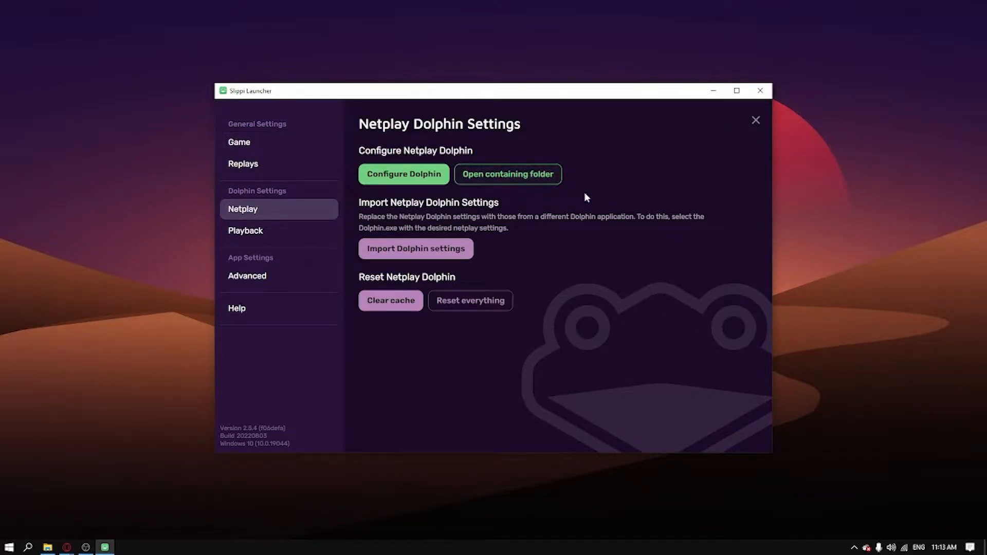
left_click_drag(634, 8, 611, 94)
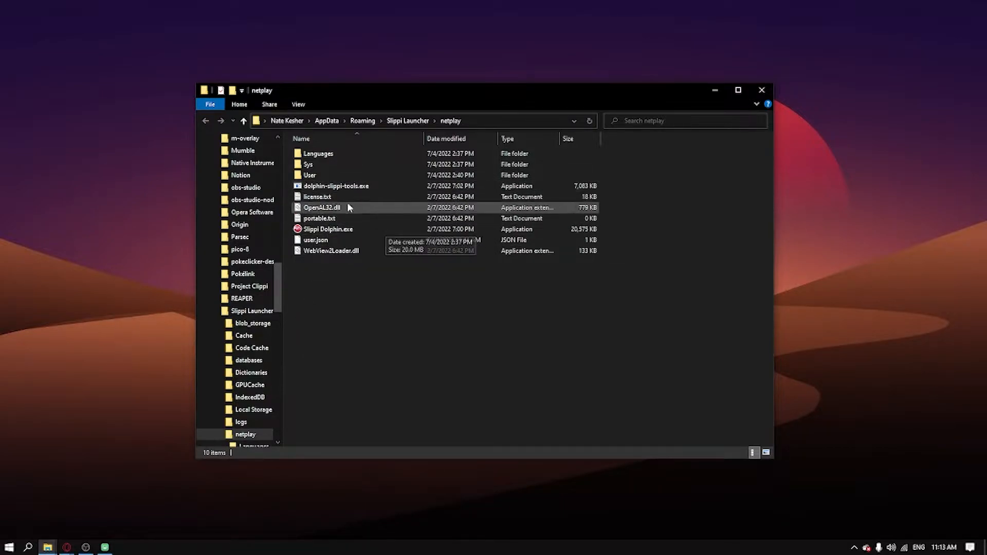
- Open the GALE01 texture folder inside netplay's User, Load and Textures folders
double_click(385, 176)
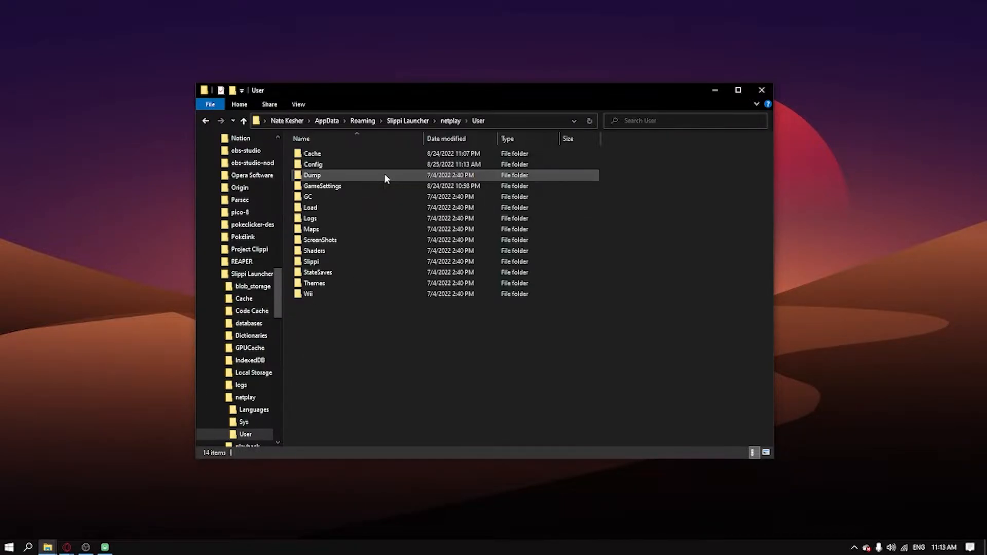
double_click(380, 206)
double_click(354, 154)
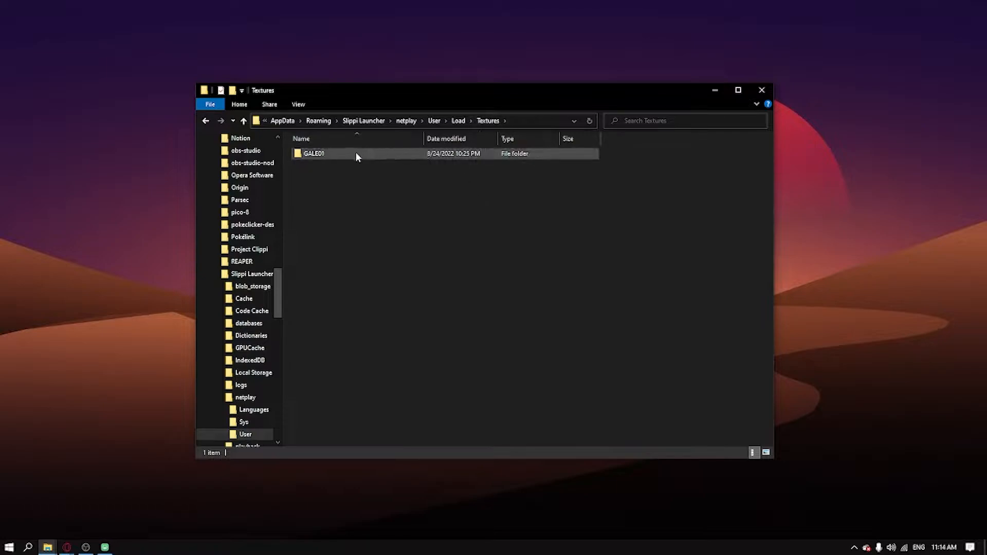
double_click(313, 154)
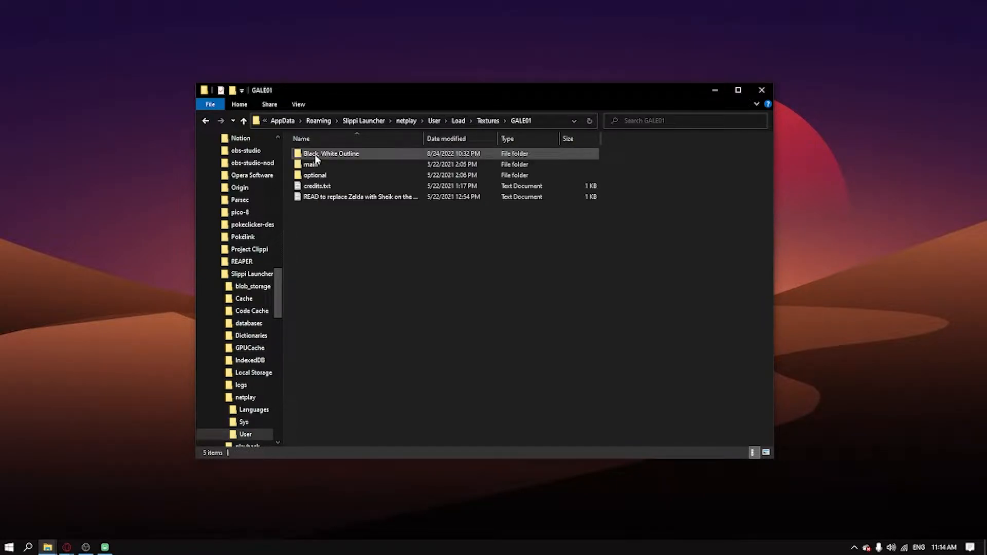
- Open the stocks_pixelart folder inside main and hud to show the stock icon textures
double_click(314, 165)
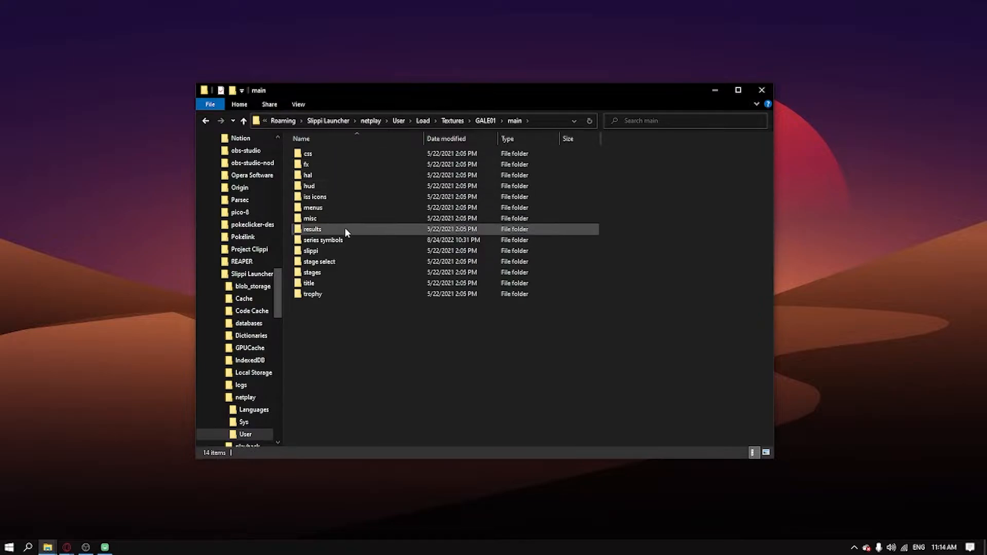
left_click(329, 186)
double_click(329, 186)
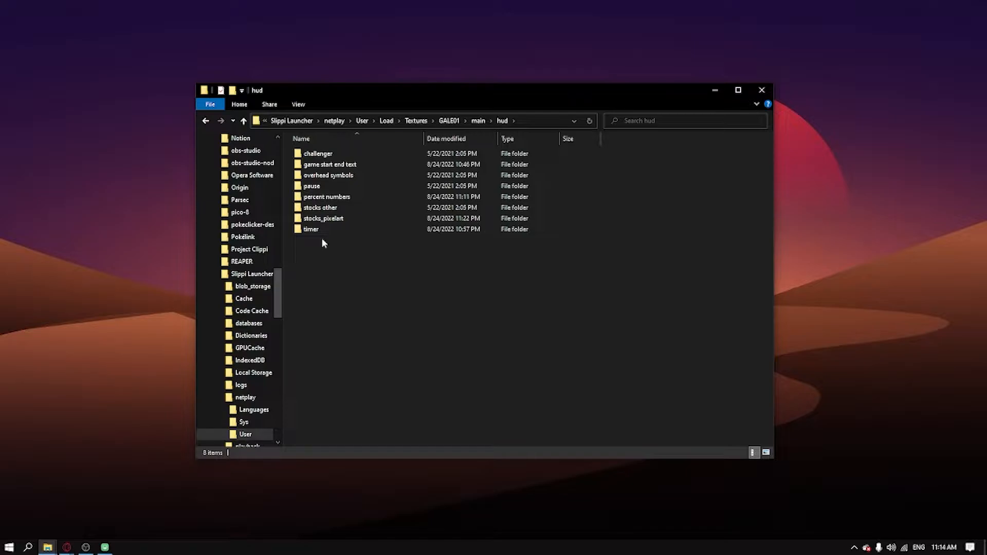
left_click(243, 121)
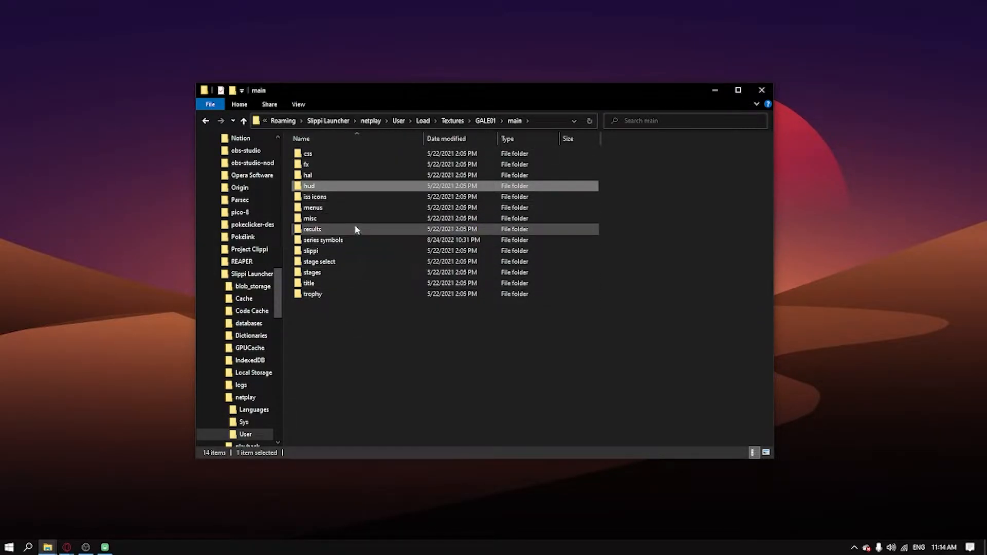
double_click(335, 188)
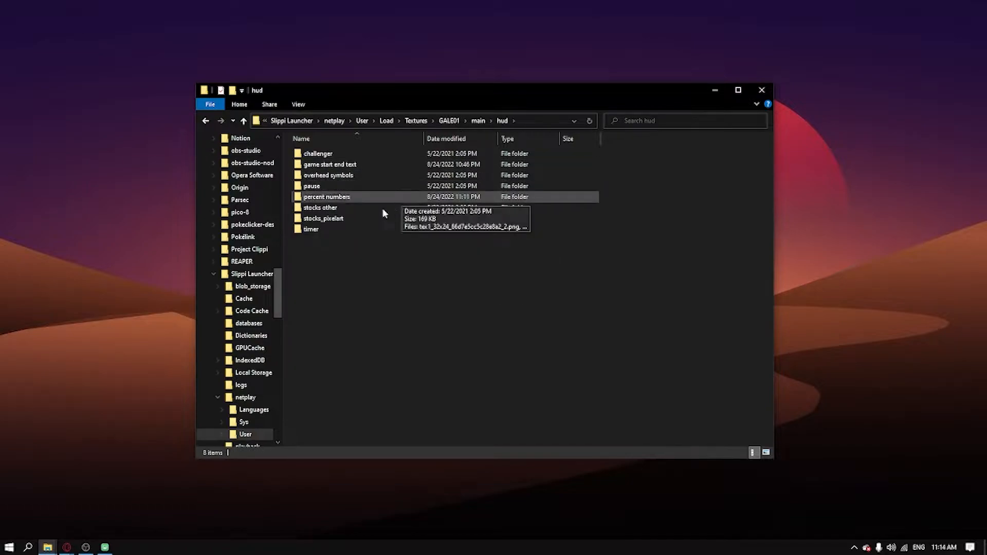
left_click(327, 219)
double_click(327, 220)
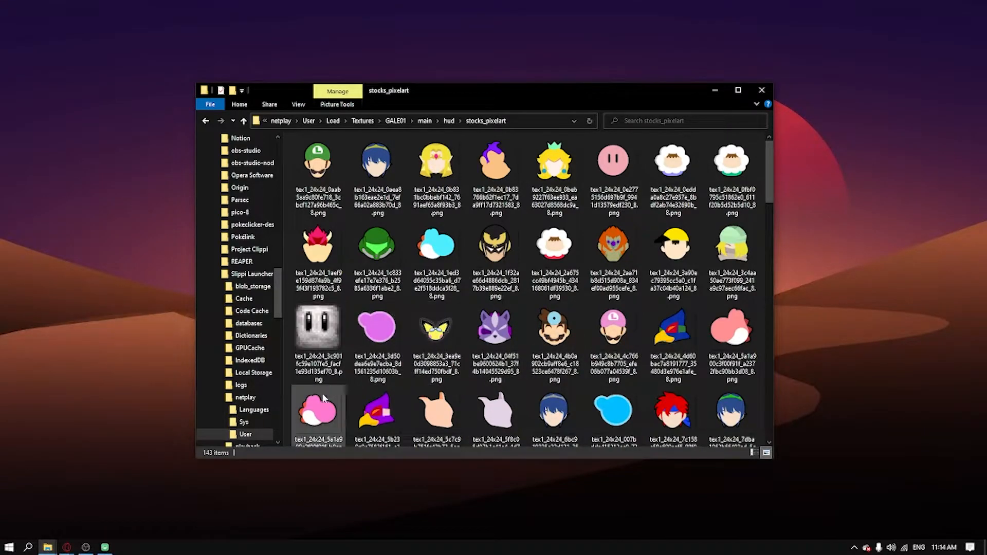
- Try to move the four Game & Watch stock icon PNGs from FIXED CMYK G&M into stocks_pixelart, and cancel the replacement
mouse_move(47, 547)
left_click(62, 509)
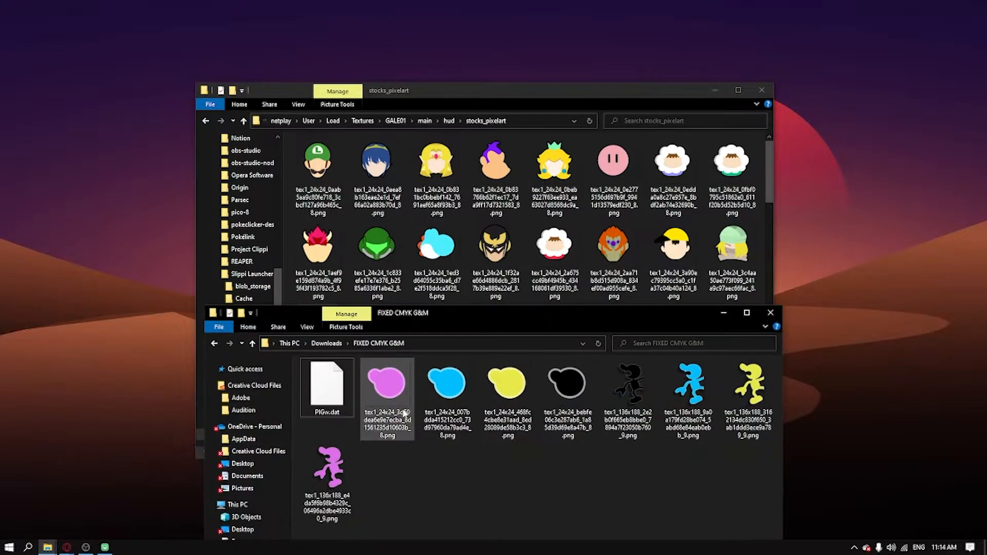
left_click_drag(379, 461, 576, 377)
left_click_drag(477, 447, 449, 399)
left_click_drag(382, 460, 578, 242)
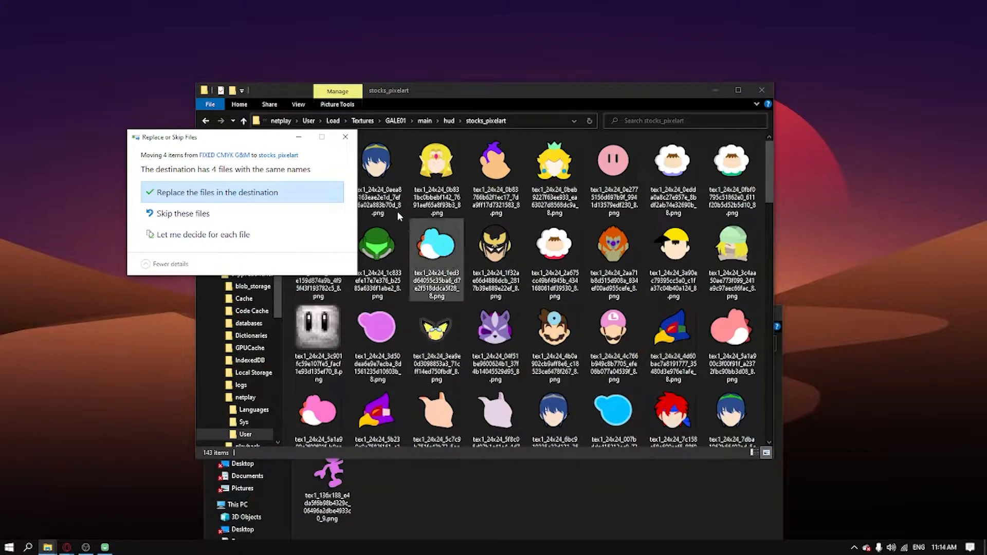
left_click(354, 139)
left_click(457, 477)
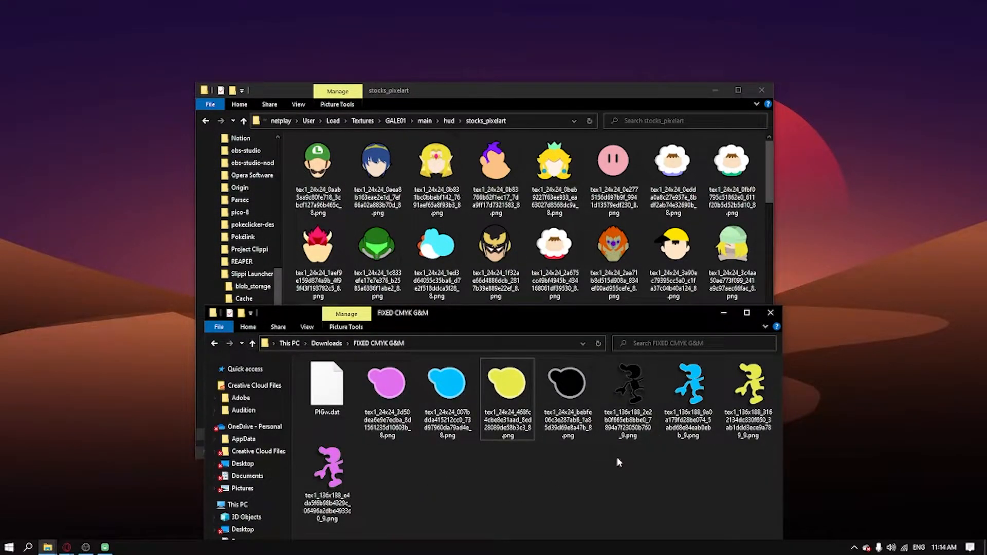
- Go back to the main texture folder and open the Game and Watch folder inside css and portraits
left_click(244, 122)
left_click(244, 122)
left_click(339, 157)
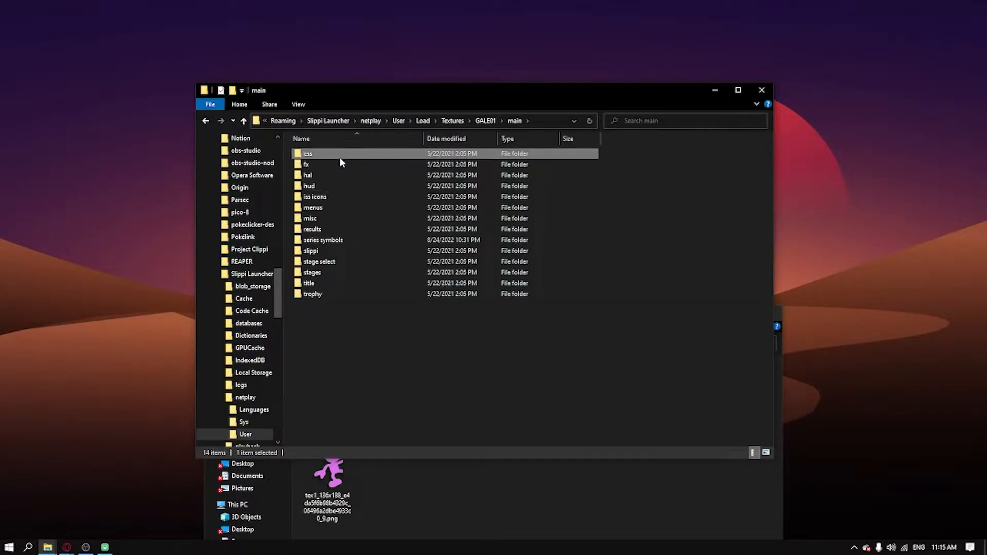
double_click(341, 158)
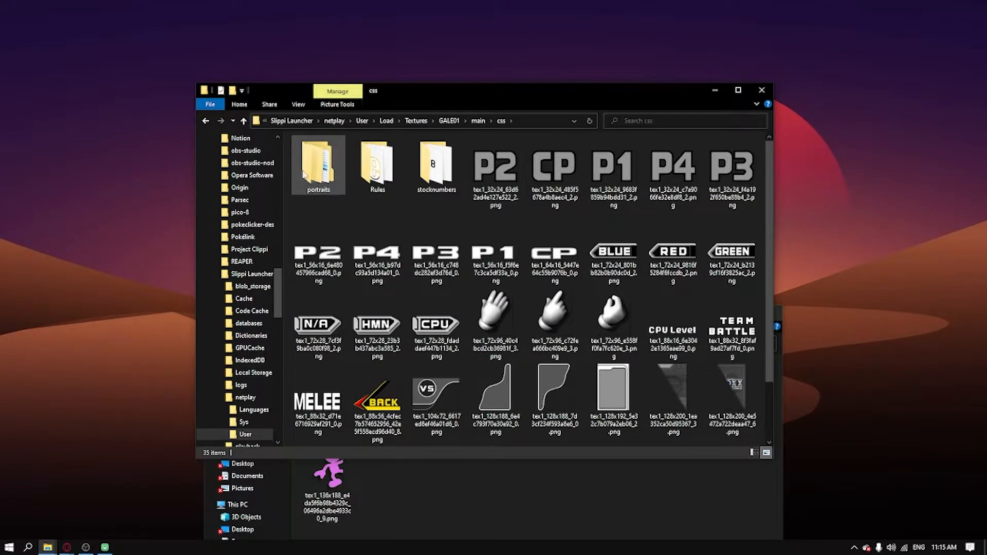
double_click(329, 173)
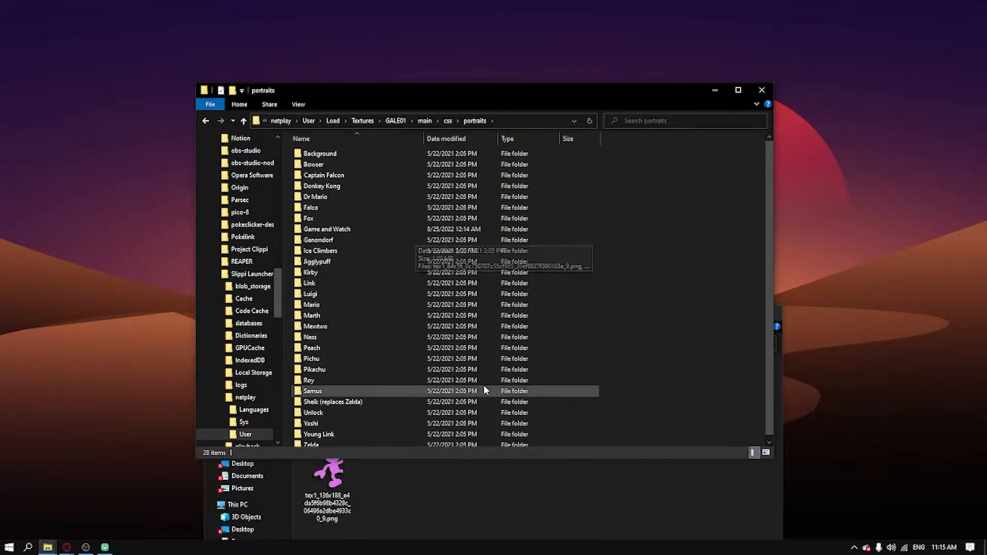
double_click(339, 230)
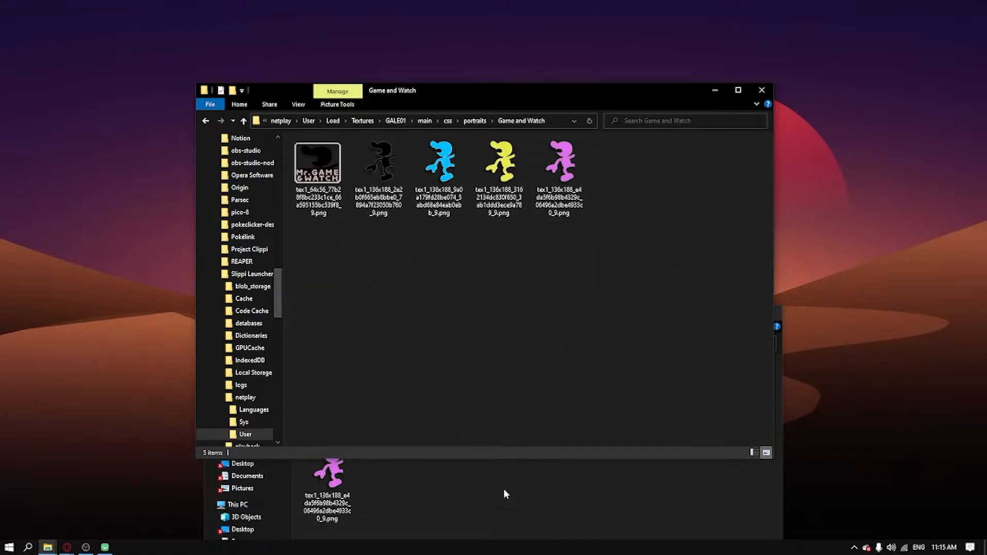
- Try to move the black, cyan and yellow portrait PNGs into the Game and Watch folder, and cancel the replacement
left_click(491, 474)
left_click_drag(620, 455, 776, 356)
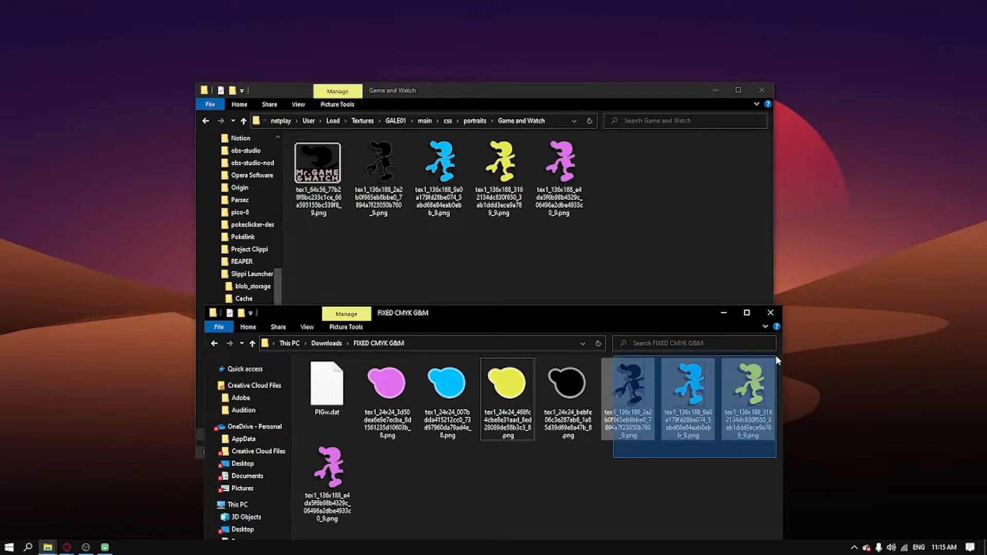
left_click_drag(691, 403, 695, 249)
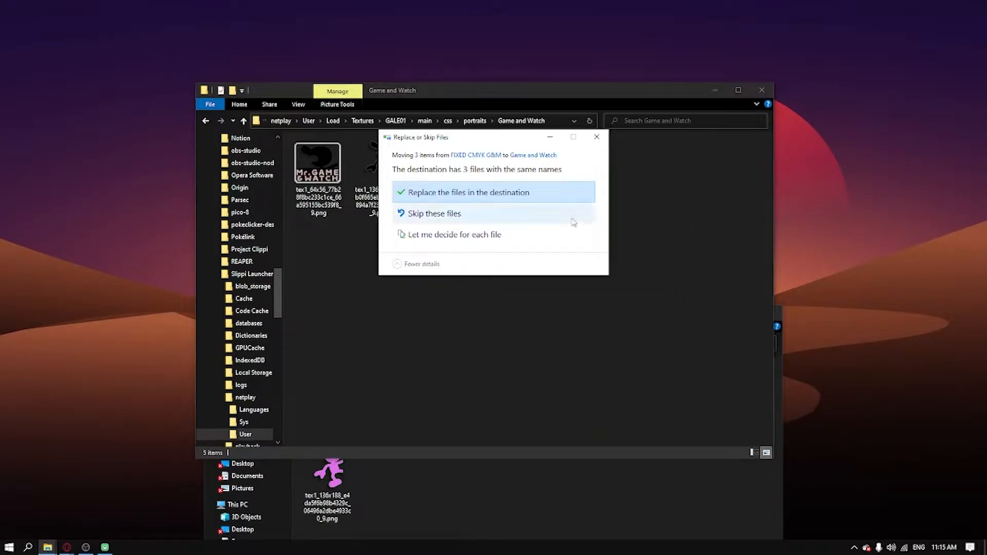
left_click(597, 137)
left_click(736, 478)
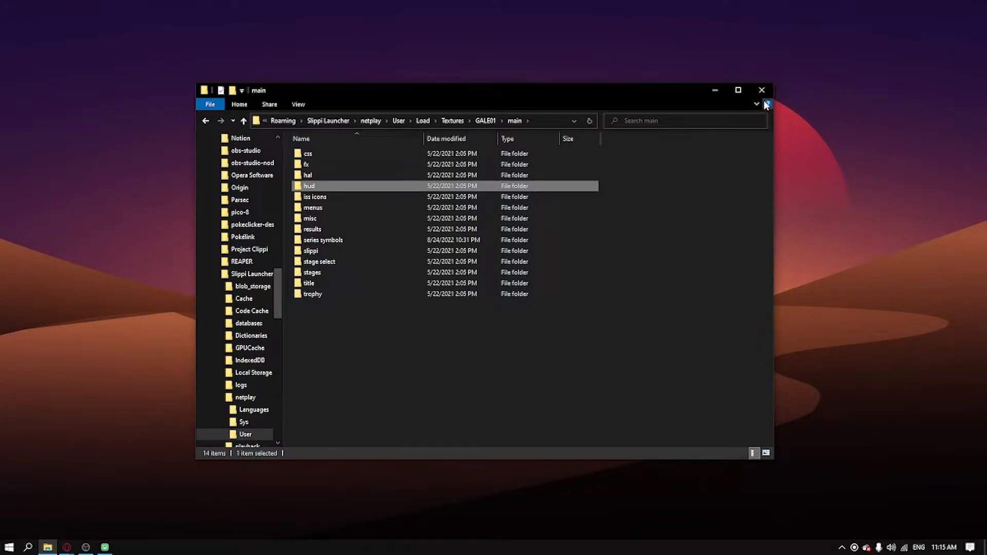
- Close the main texture folder window and Slippi Launcher
left_click(761, 91)
left_click(759, 89)
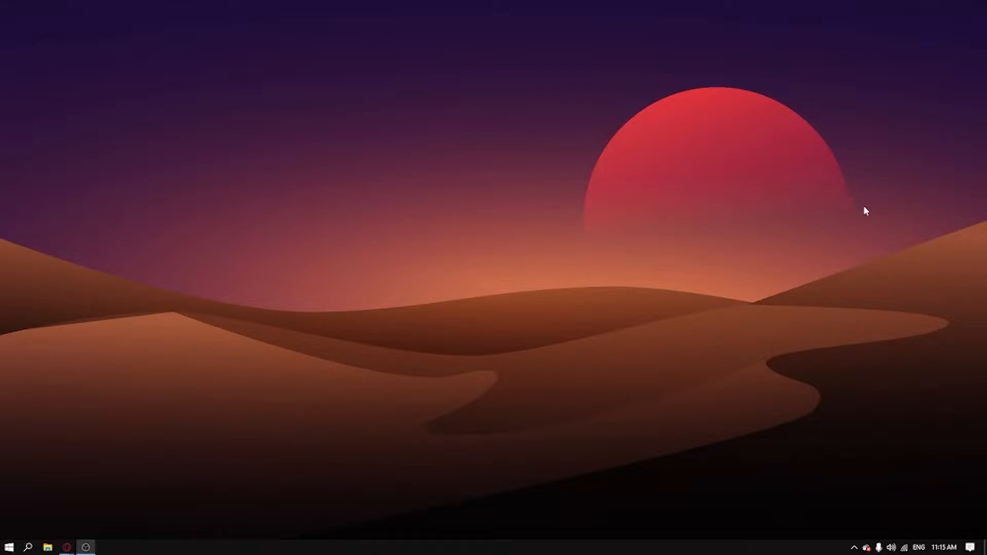
left_click_drag(867, 210, 519, 322)
left_click_drag(590, 248, 885, 216)
left_click_drag(572, 239, 868, 222)
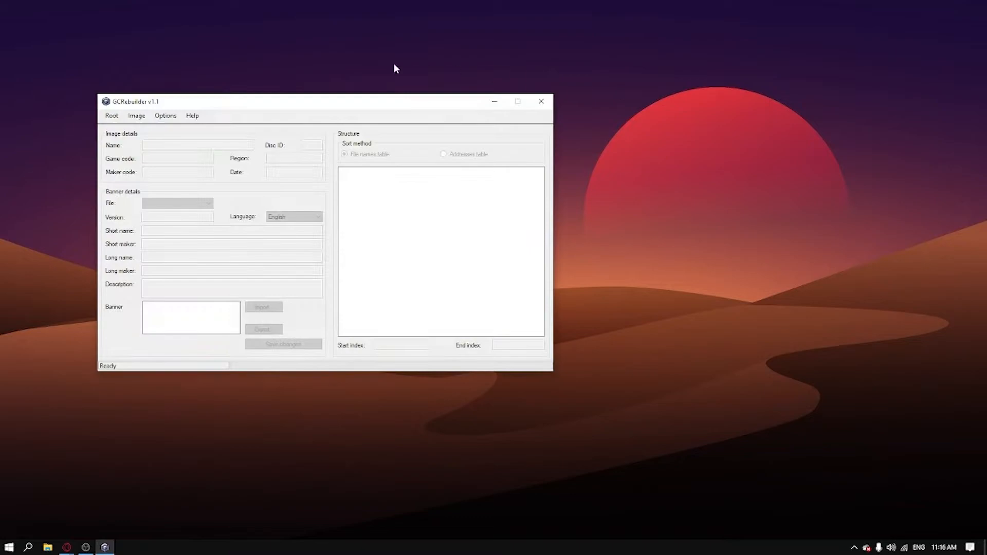
- Open the image Custom Melee - Rebuilt, v2.iso from Desktop > Things > Roms > Melee
left_click_drag(233, 106, 369, 111)
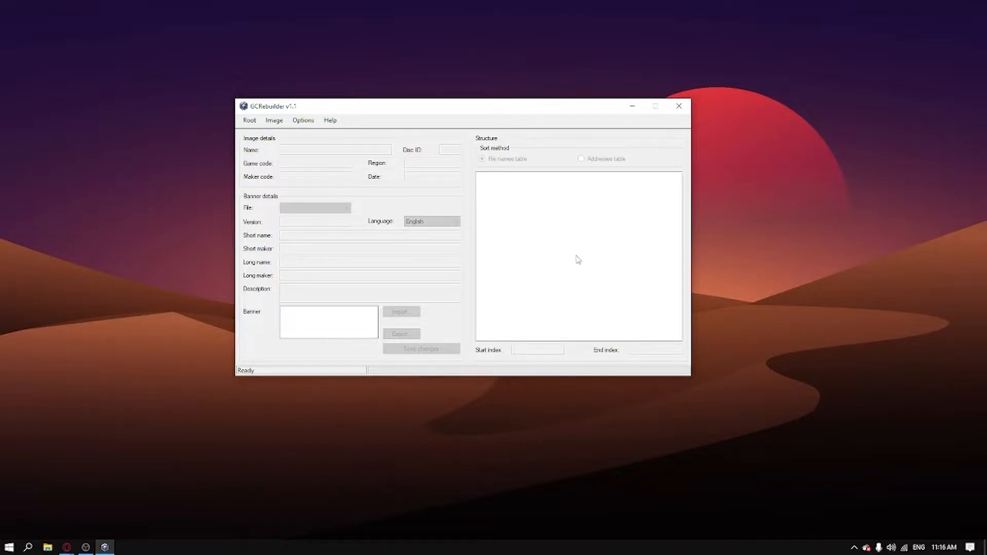
left_click(252, 123)
mouse_move(274, 121)
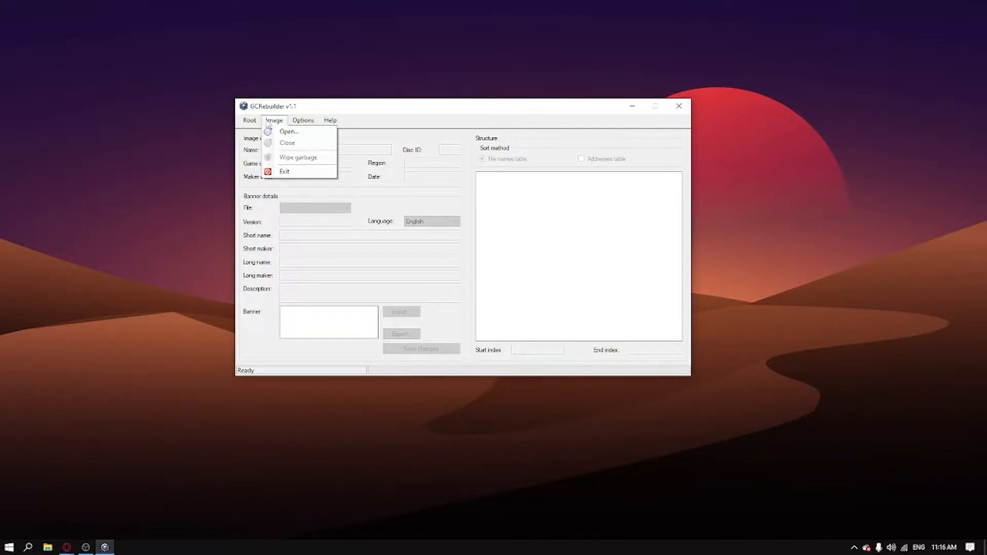
left_click(288, 132)
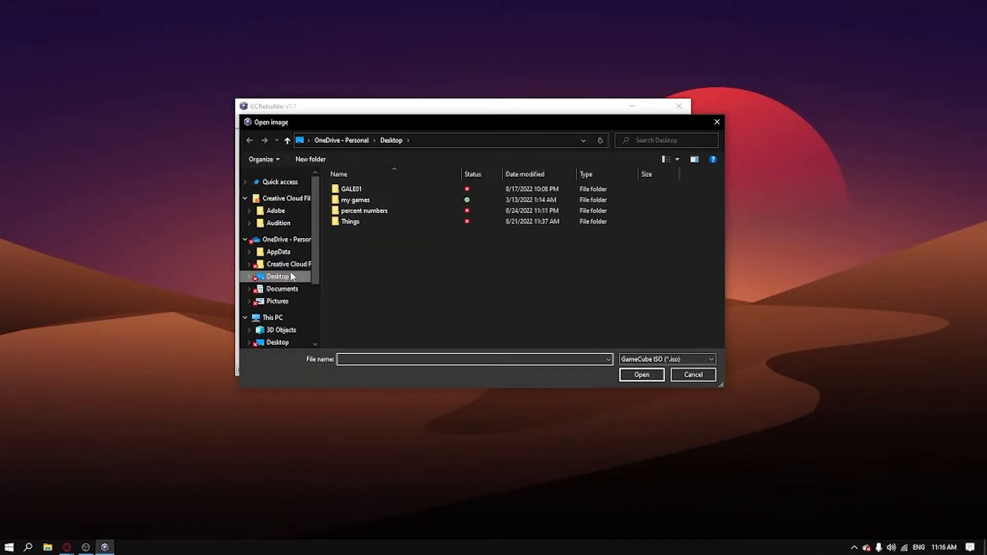
double_click(350, 221)
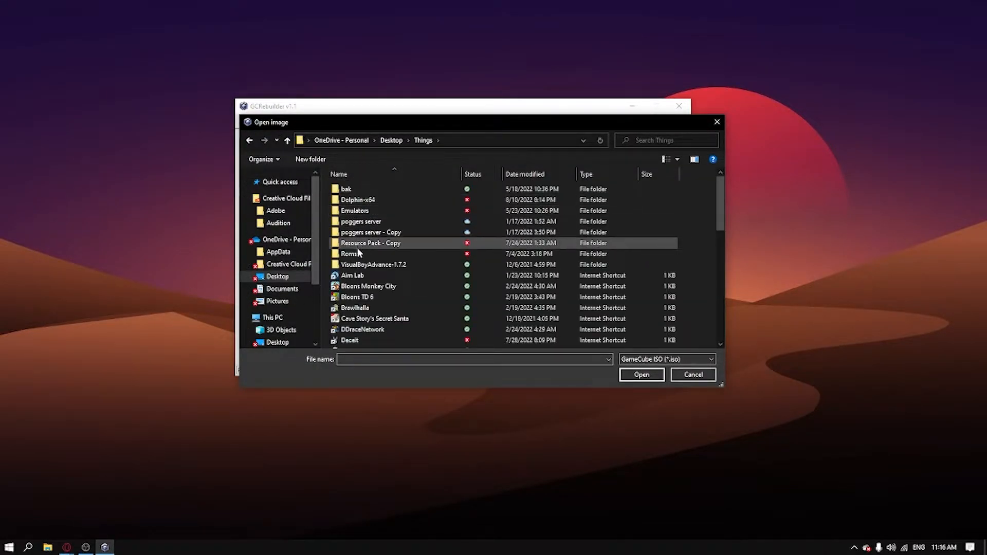
double_click(366, 254)
double_click(365, 246)
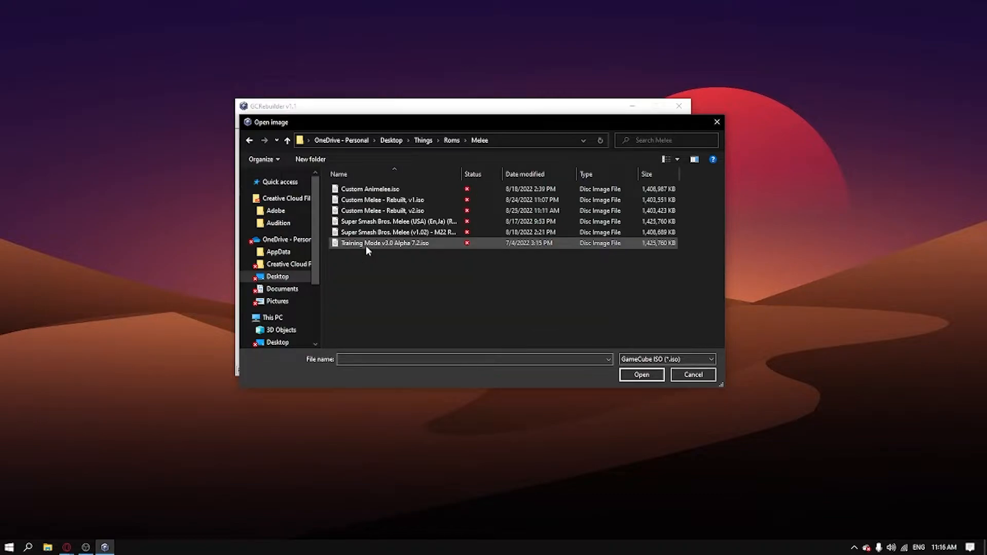
left_click(436, 211)
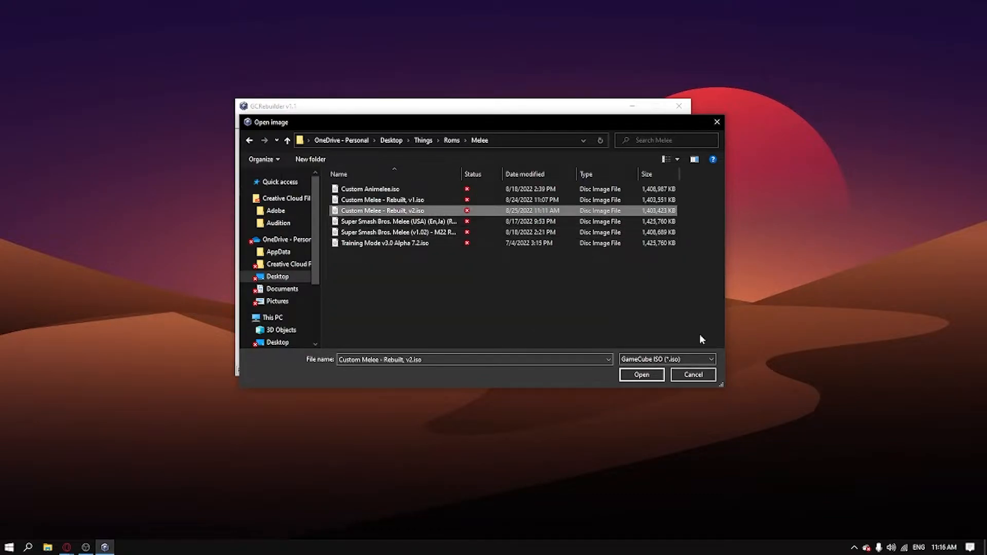
left_click(649, 375)
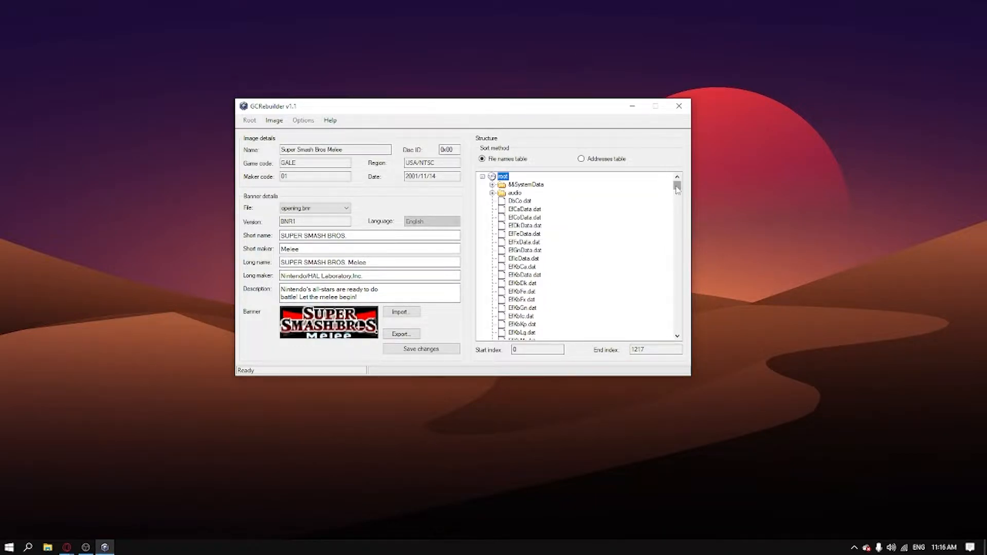
- Export PlGw.dat from the ISO's file structure to the Desktop, keeping its file name
left_click_drag(677, 189, 688, 245)
scroll(606, 259, "down", 2)
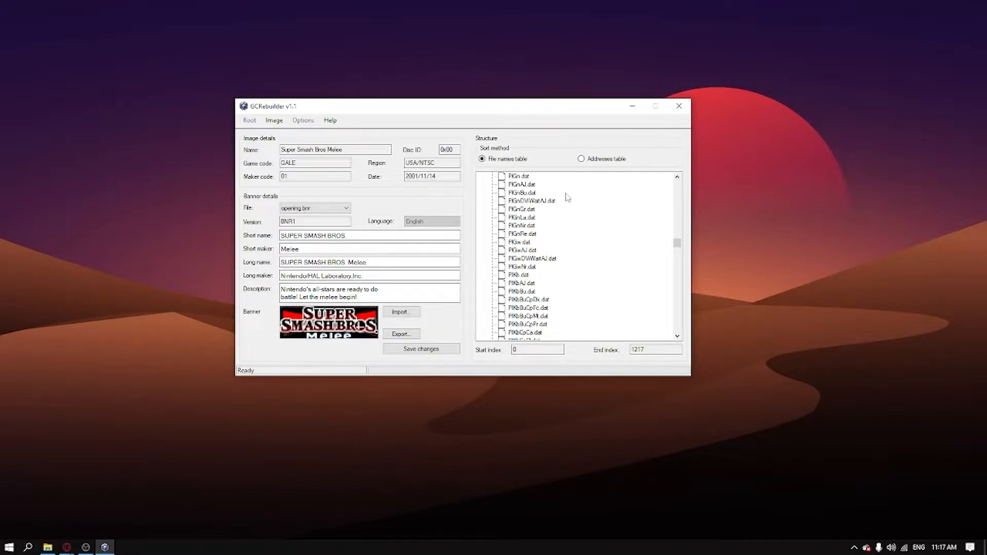
left_click(520, 243)
right_click(522, 247)
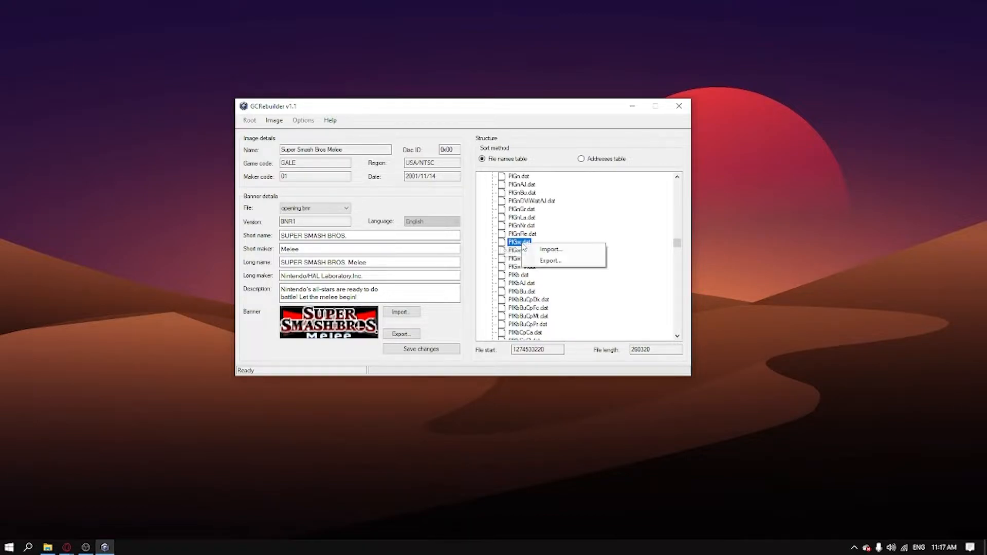
left_click(549, 261)
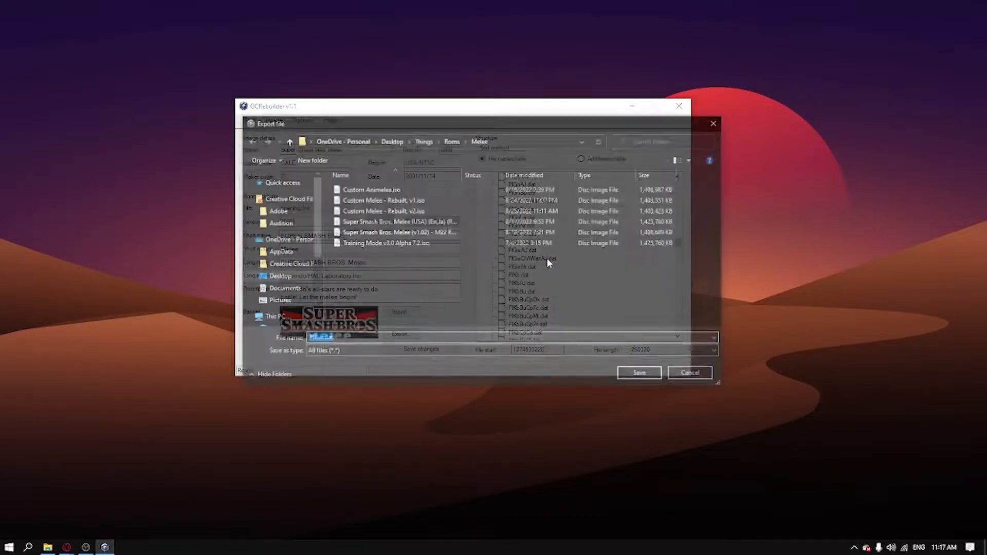
left_click(285, 278)
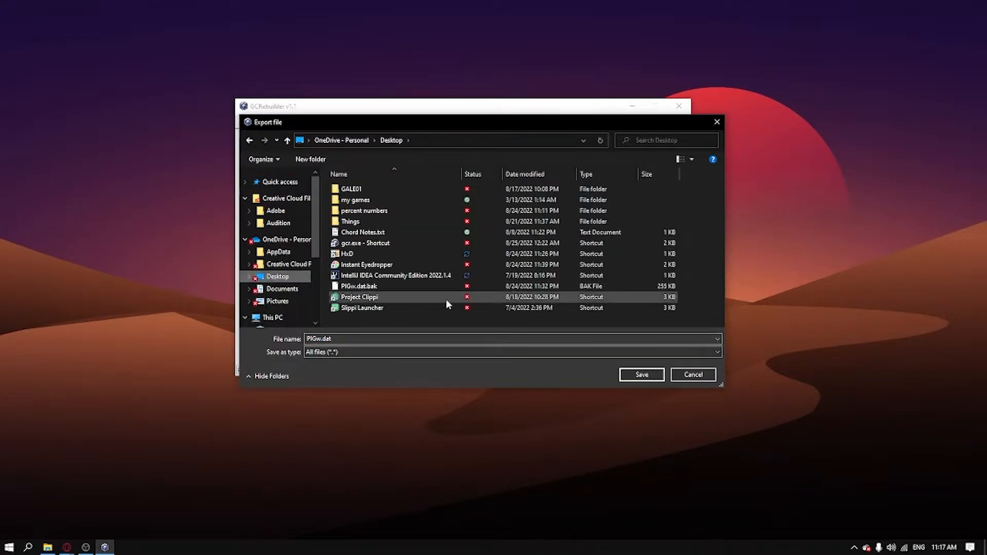
left_click(643, 379)
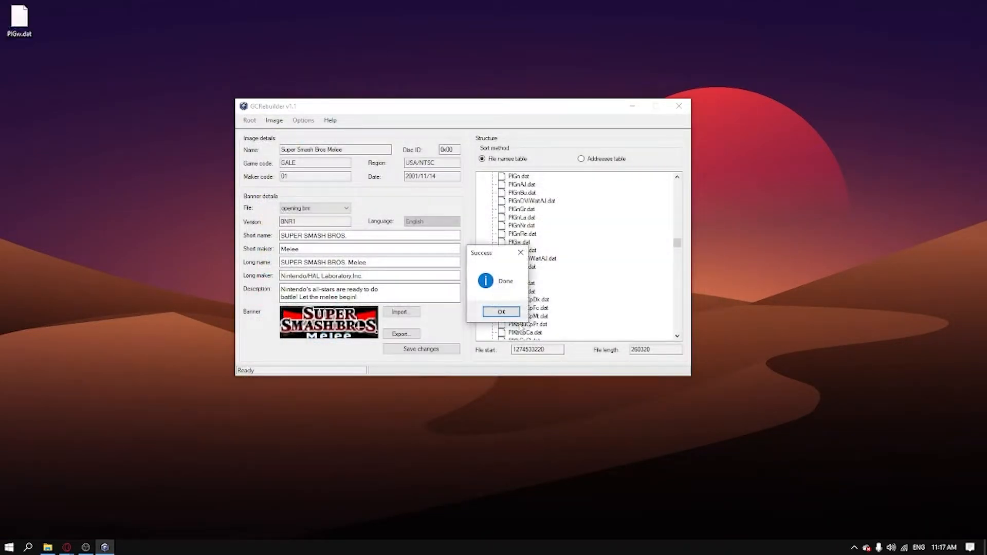
left_click(486, 313)
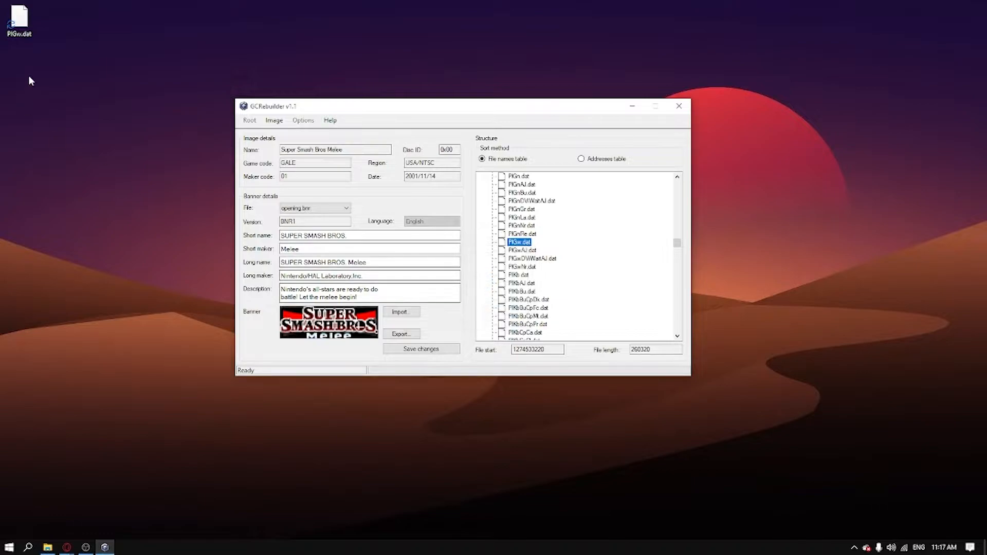
- Reposition PlGw.dat on the desktop, close GCRebuilder and open the file in HxD
left_click_drag(19, 21, 93, 135)
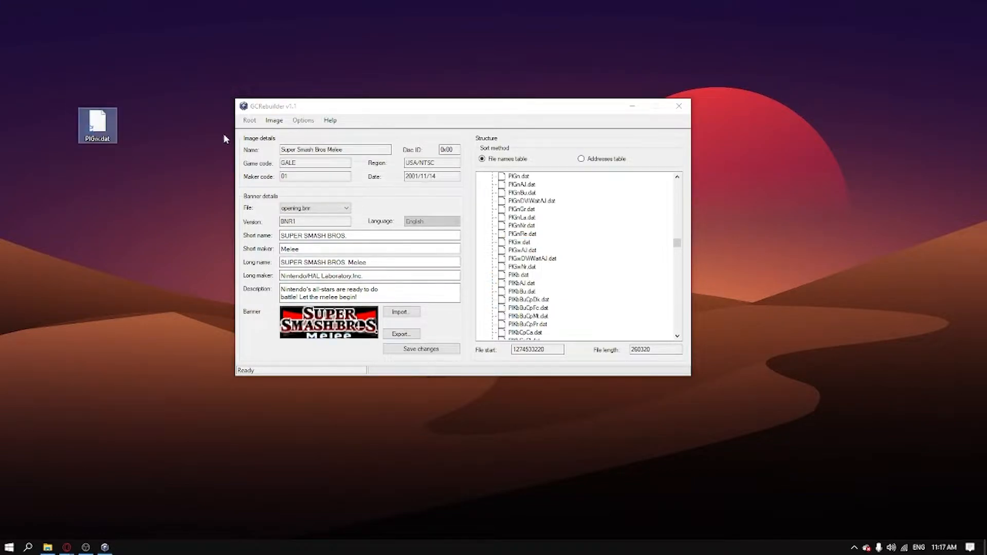
left_click(679, 106)
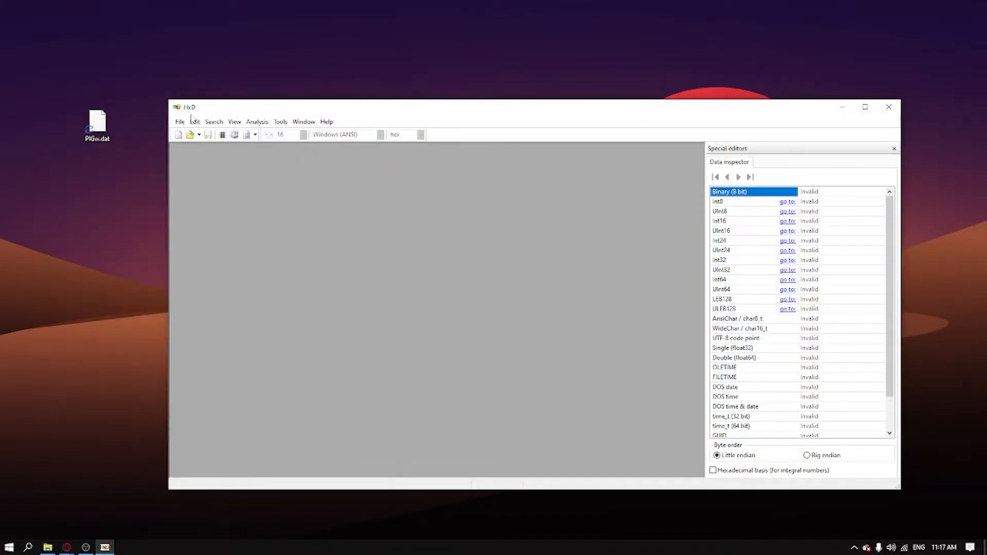
left_click_drag(100, 123, 437, 225)
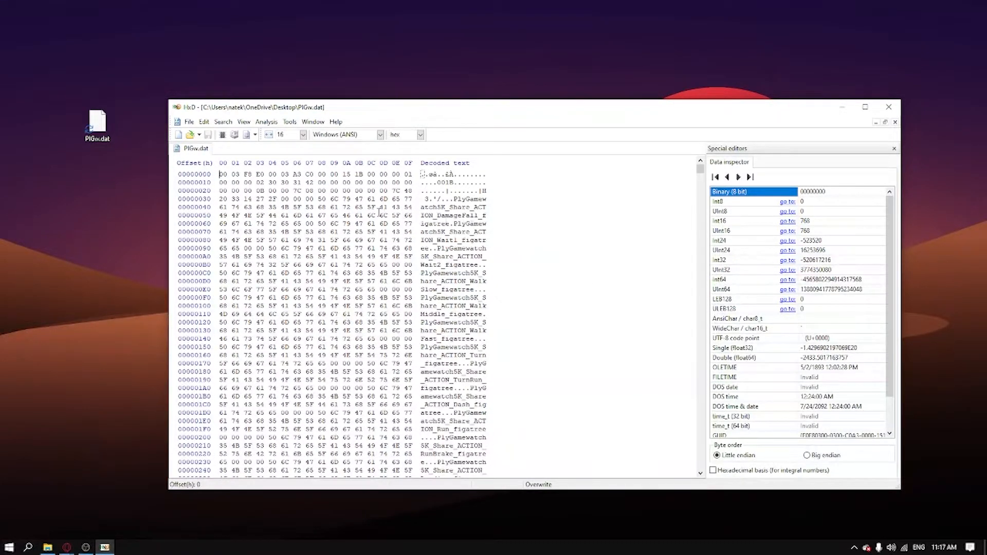
- Find row 00003790 in PlGw.dat and select the four-byte colour value 00 00 00 FF starting at offset 379C
scroll(579, 253, "down", 3)
scroll(579, 253, "down", 20)
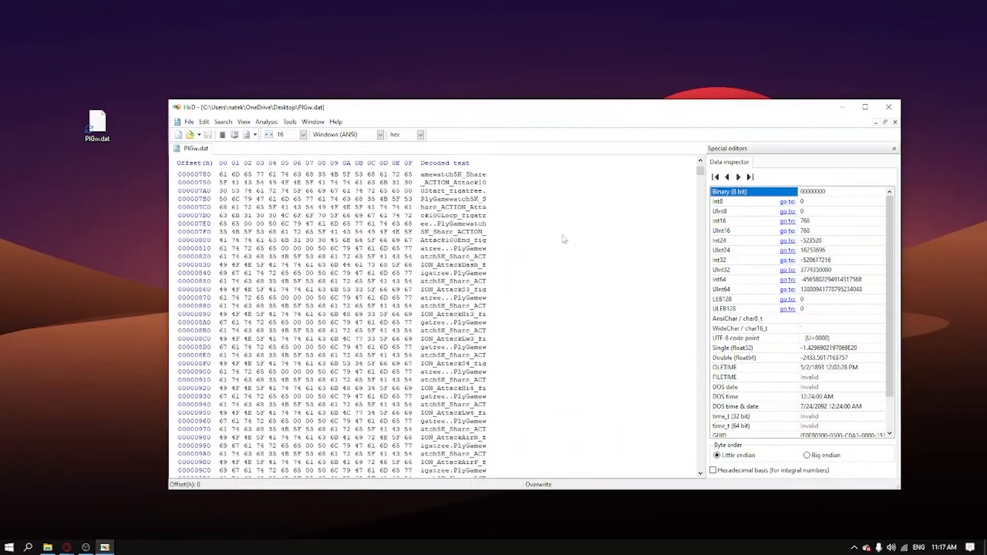
scroll(530, 226, "down", 20)
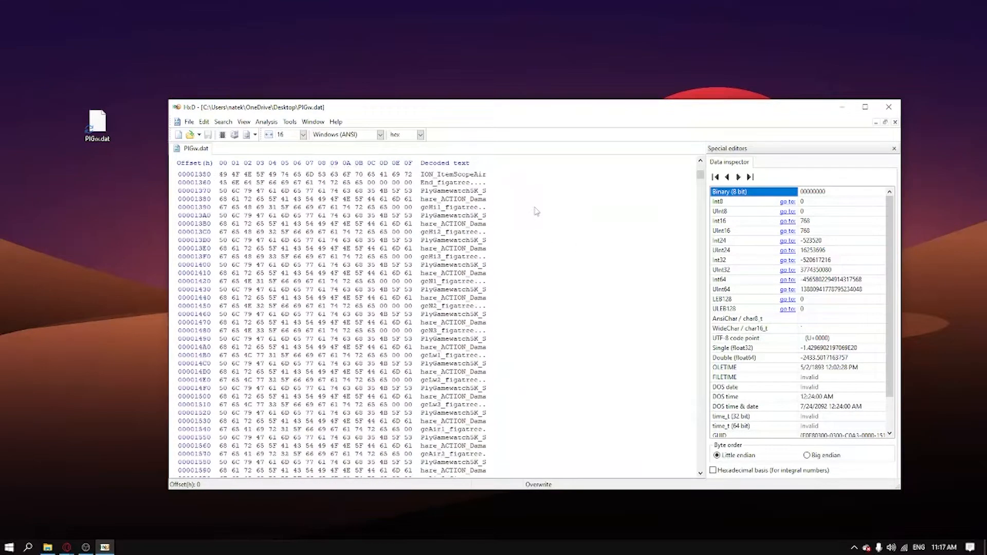
scroll(536, 211, "down", 20)
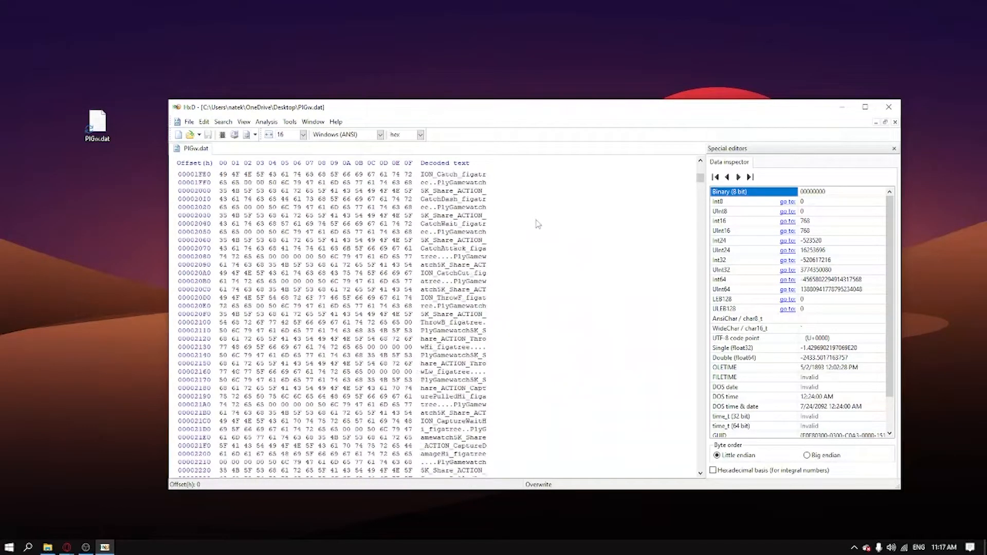
scroll(538, 225, "down", 20)
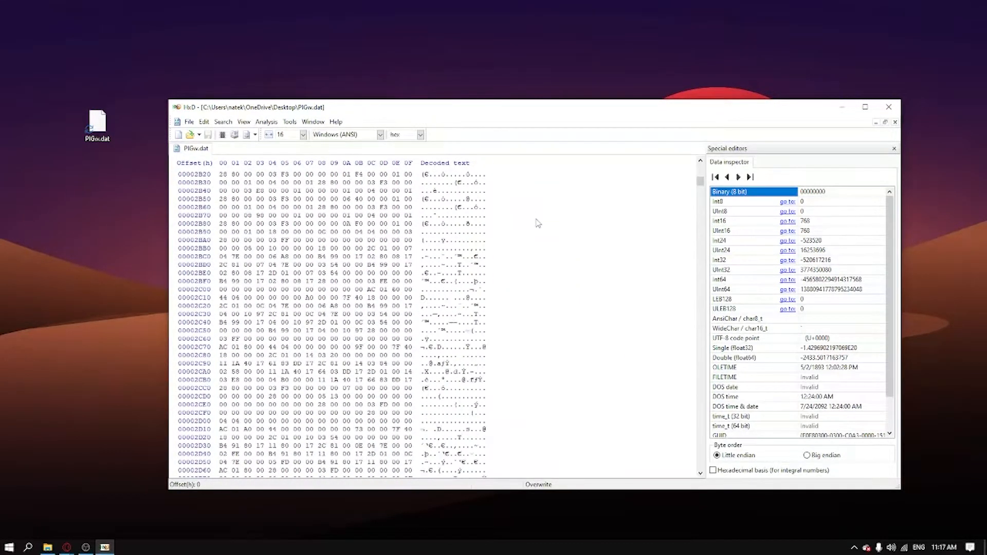
scroll(538, 222, "down", 20)
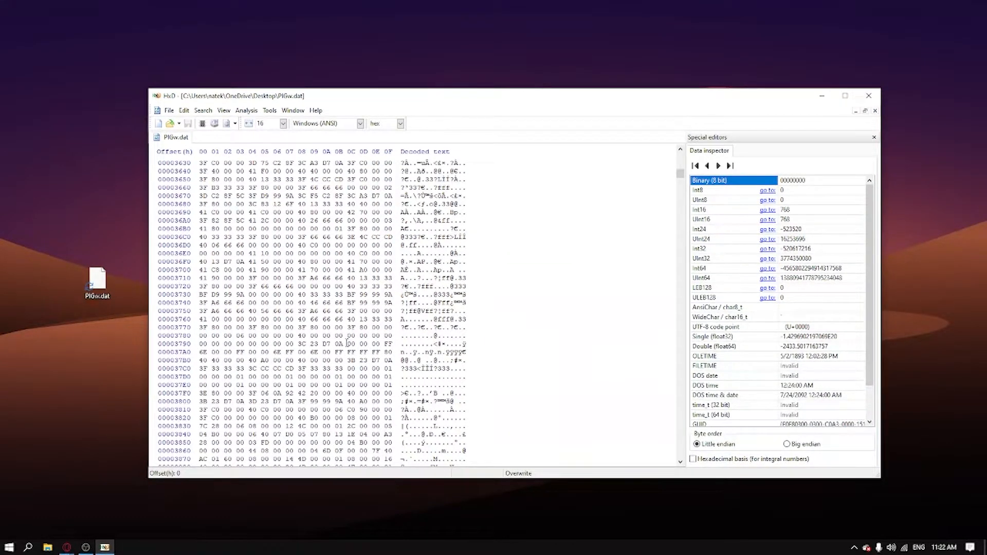
left_click_drag(348, 343, 378, 344)
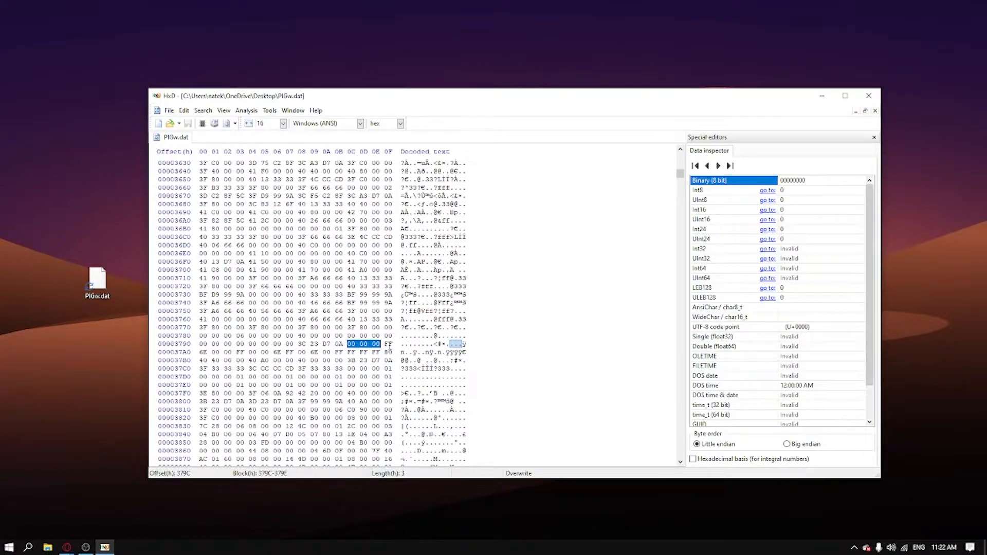
left_click(350, 344)
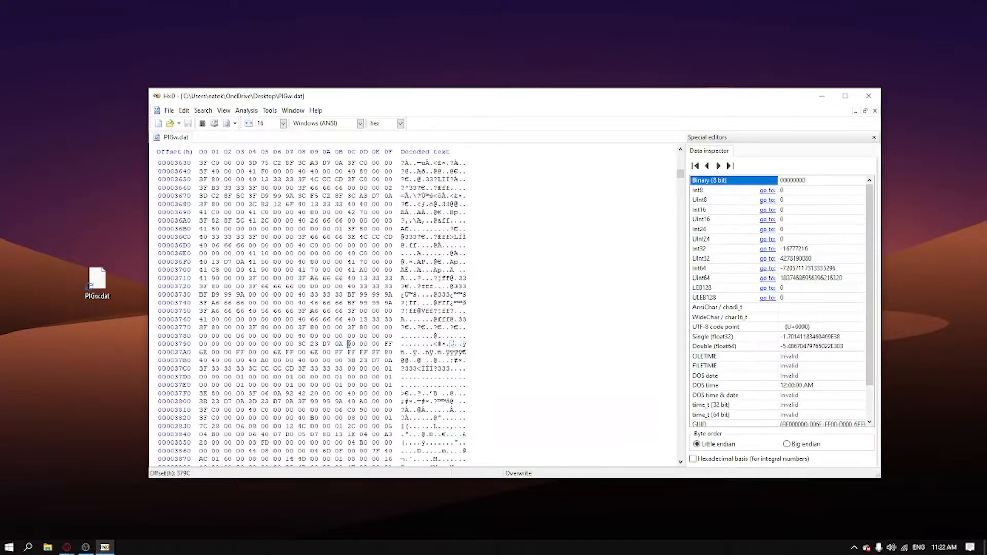
left_click_drag(350, 344, 396, 345)
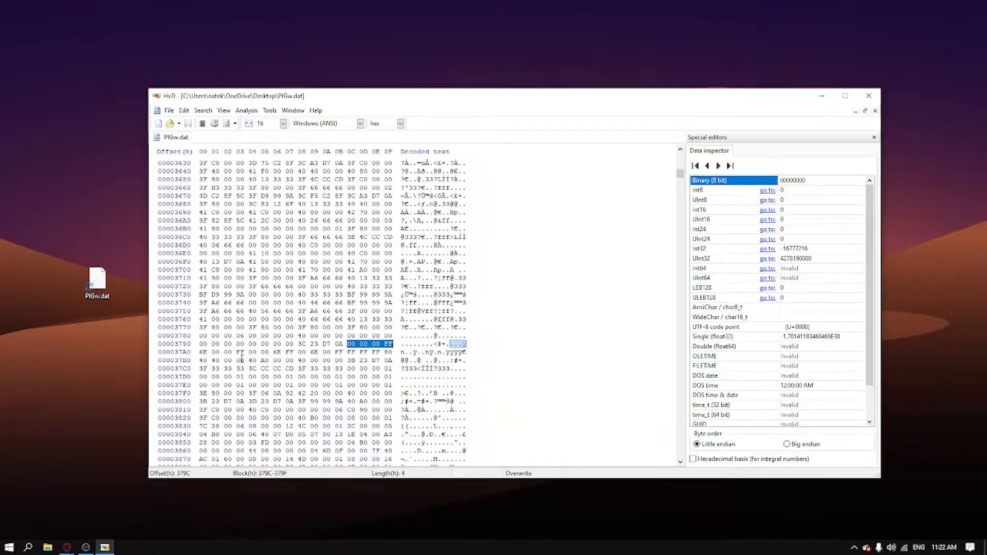
- Highlight the colour values in row 000037A0, and the three-byte colour codes without FF at offsets 379C and 37A8
left_click_drag(200, 351, 339, 351)
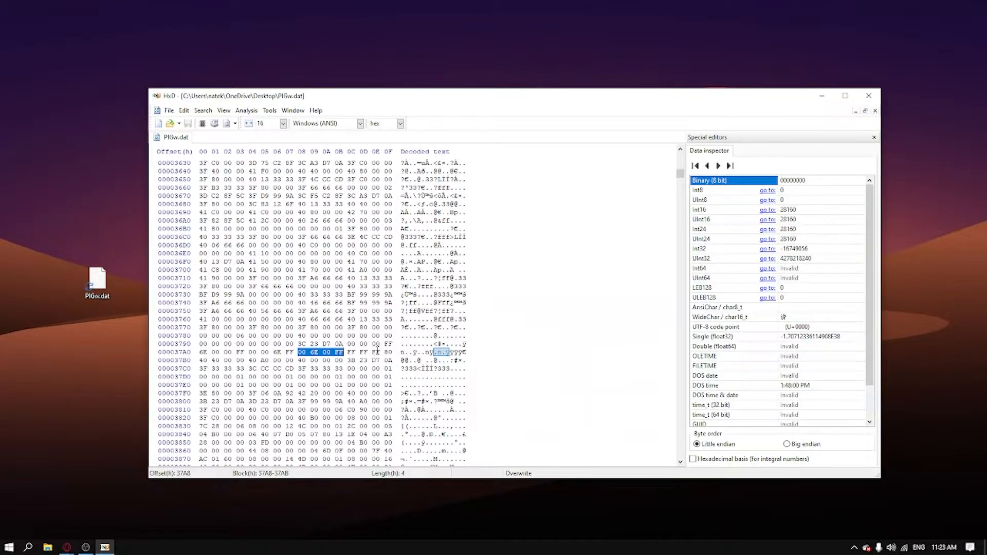
key("alt+Tab")
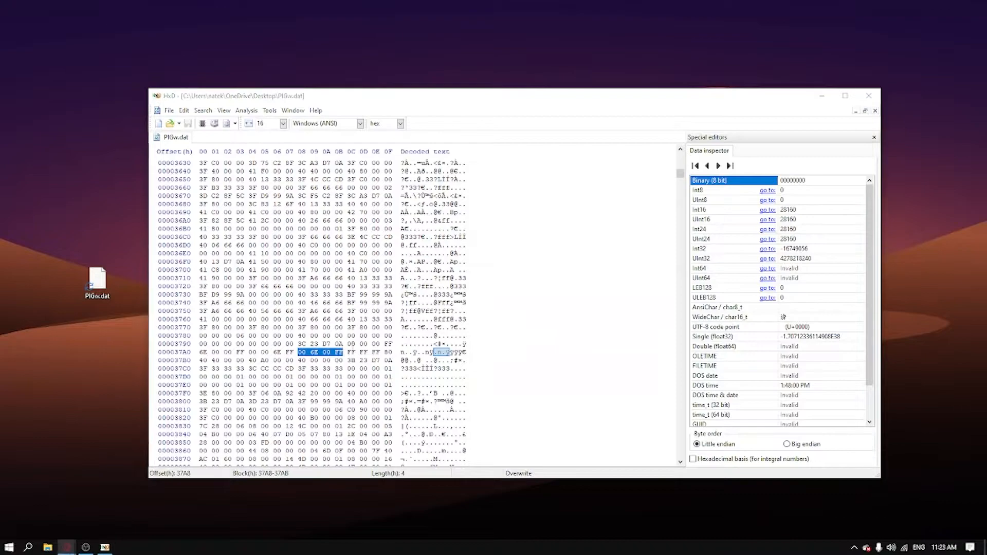
left_click_drag(347, 344, 379, 347)
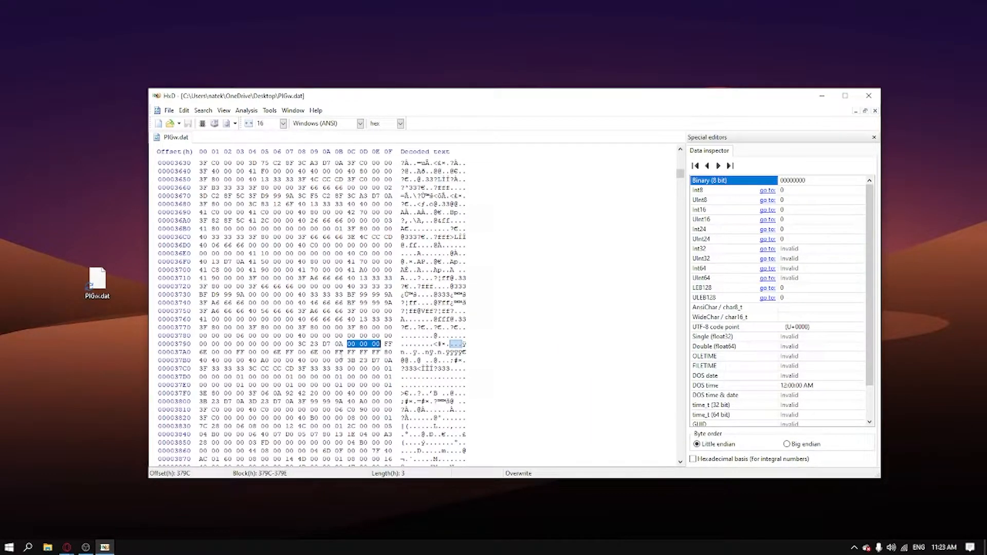
left_click_drag(202, 353, 329, 356)
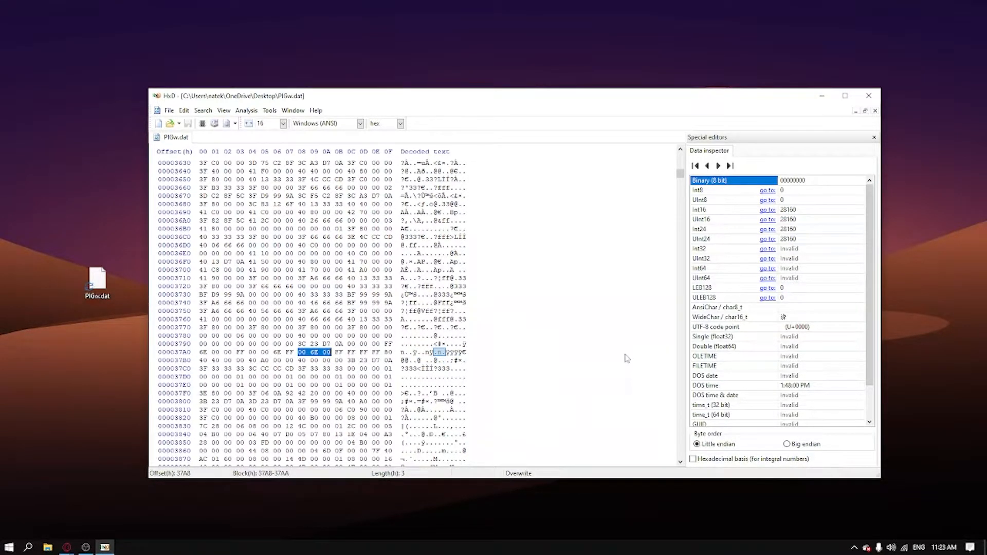
- Switch to the Opera browser, open coolors.co/071013-eb5160-b7999c-b1a2a3-aaaaaa-d4d5d8, and reposition the window
key("alt+Tab")
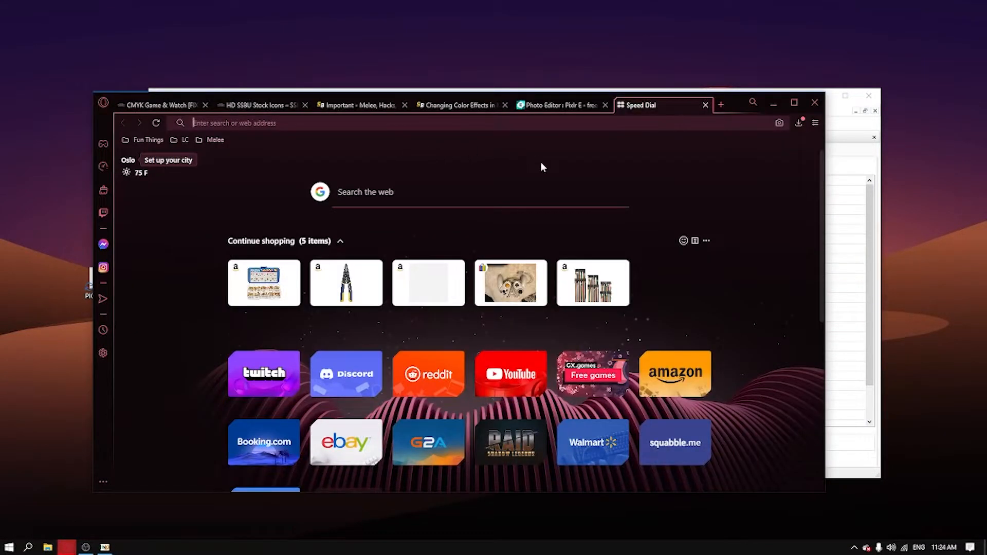
type("coolors.co/071013-eb5160-b7999c-b1a2a3-aaaaaa-d4d5d8")
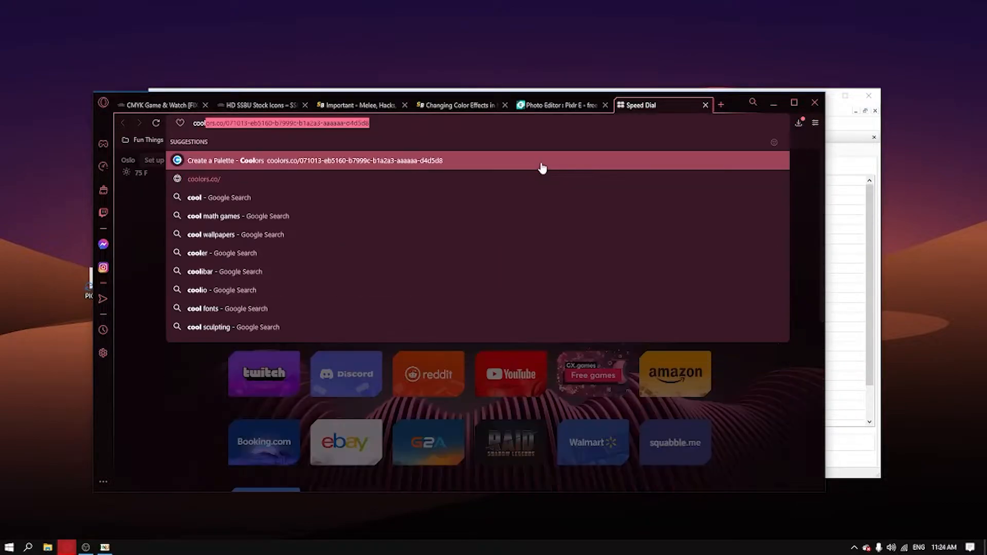
key("Return")
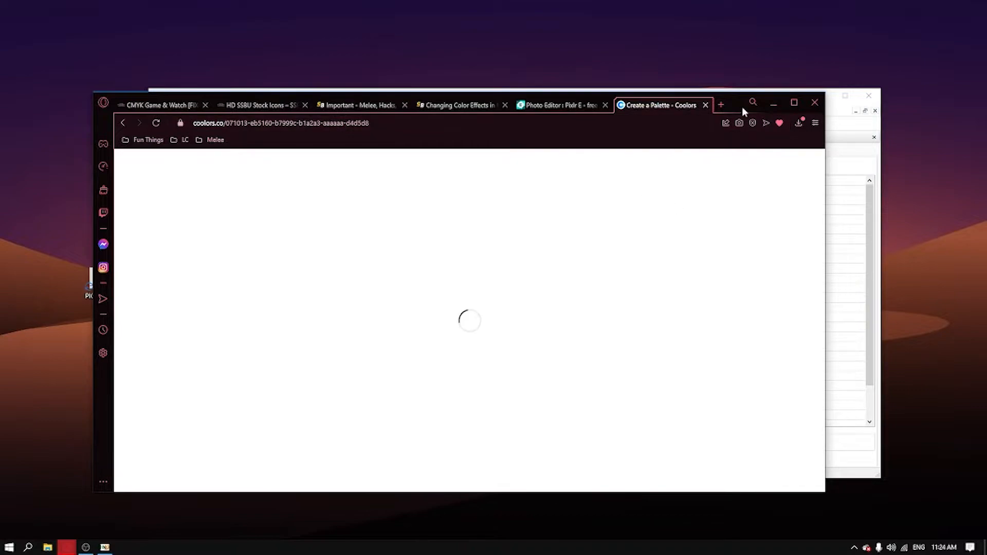
left_click_drag(732, 102, 780, 96)
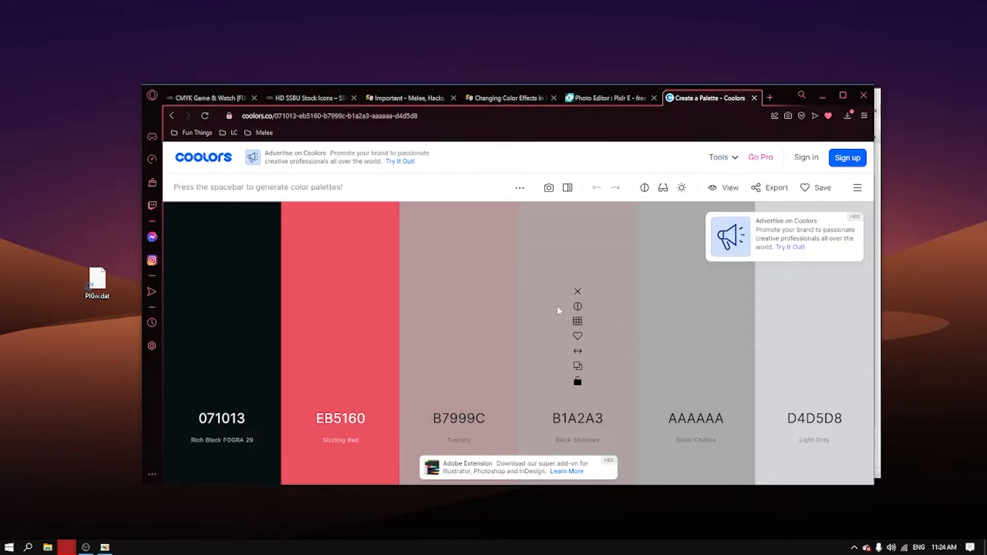
- Generate several new random colour palettes in Coolors to browse their hex codes
key("space")
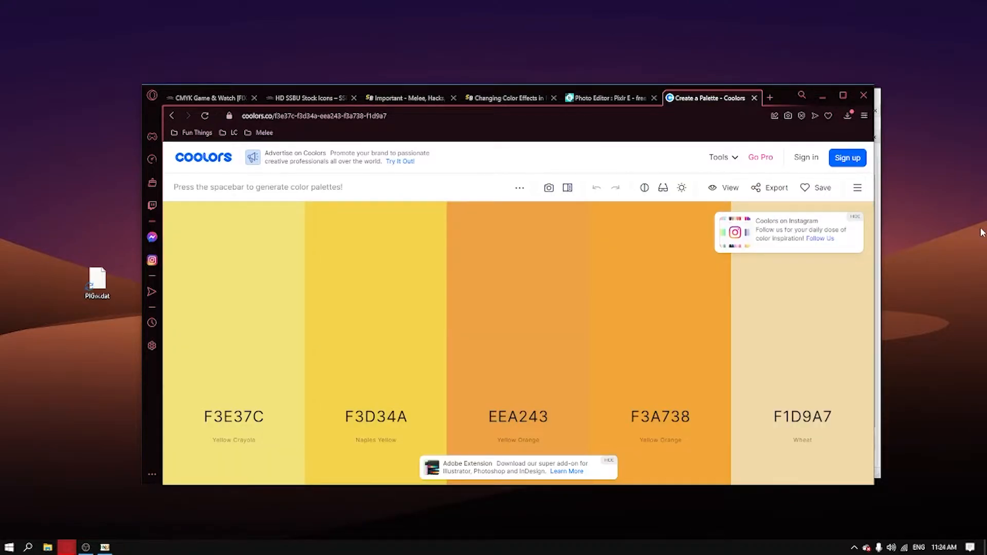
key("space")
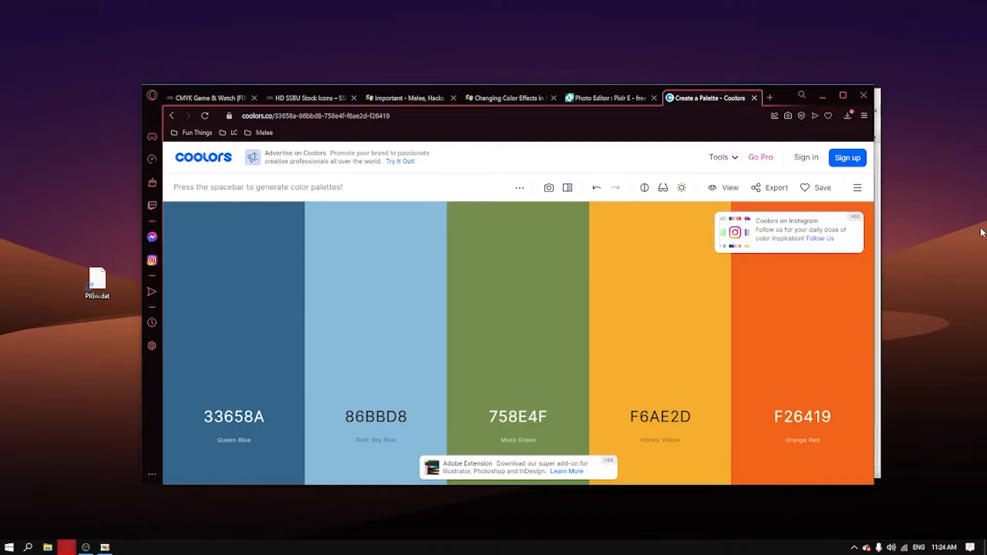
key("space")
key("space")
key("space")
key("space")
key("space")
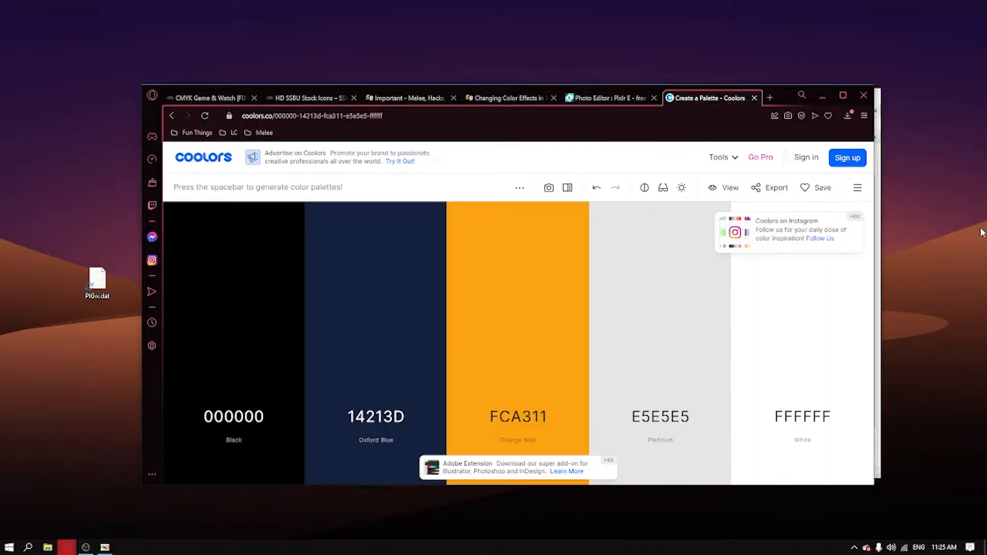
- Generate further random palettes in Coolors until the palette 386641, 6A994E, A7C957, F2E8CF, BC4749 comes up
key("space")
key("space")
key("space")
key("space")
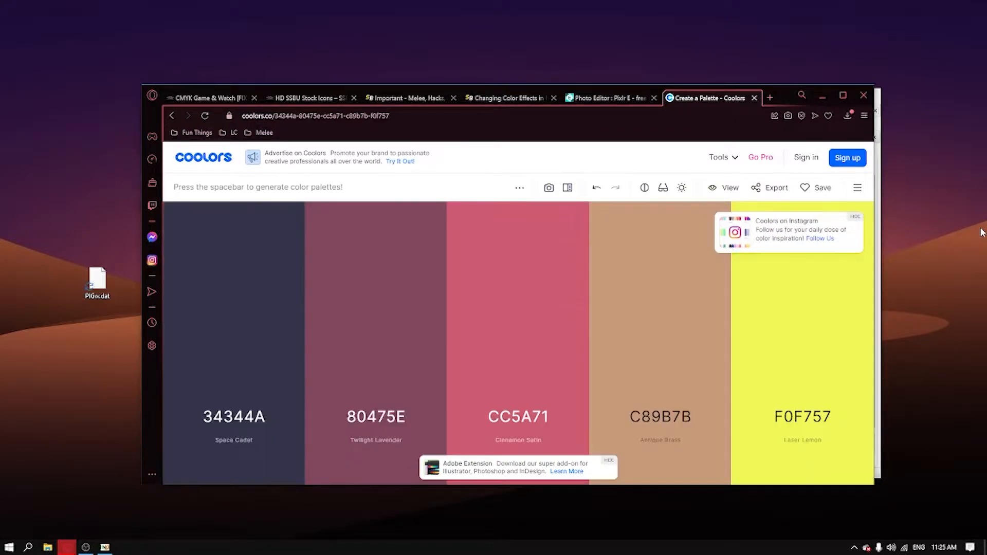
key("space")
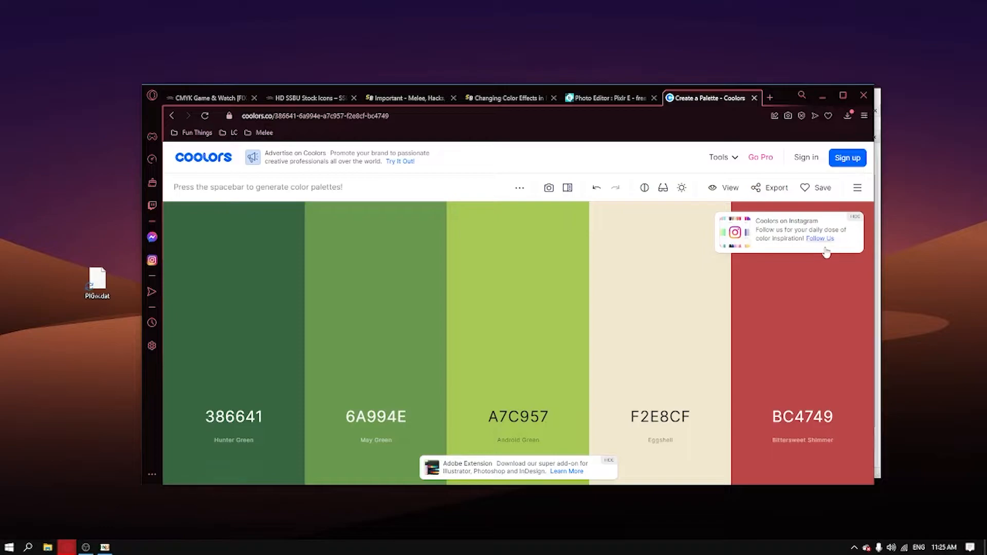
- Open the hex code of the Eggshell colour F2E8CF and arrange the Coolors and HxD windows side by side
left_click(667, 419)
left_click(640, 363)
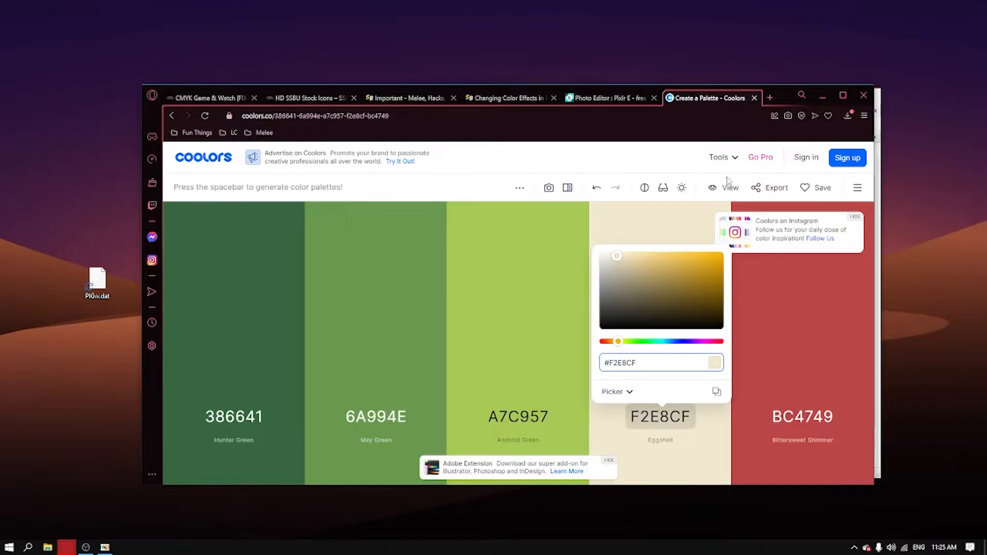
left_click_drag(781, 98, 194, 103)
left_click_drag(431, 100, 551, 115)
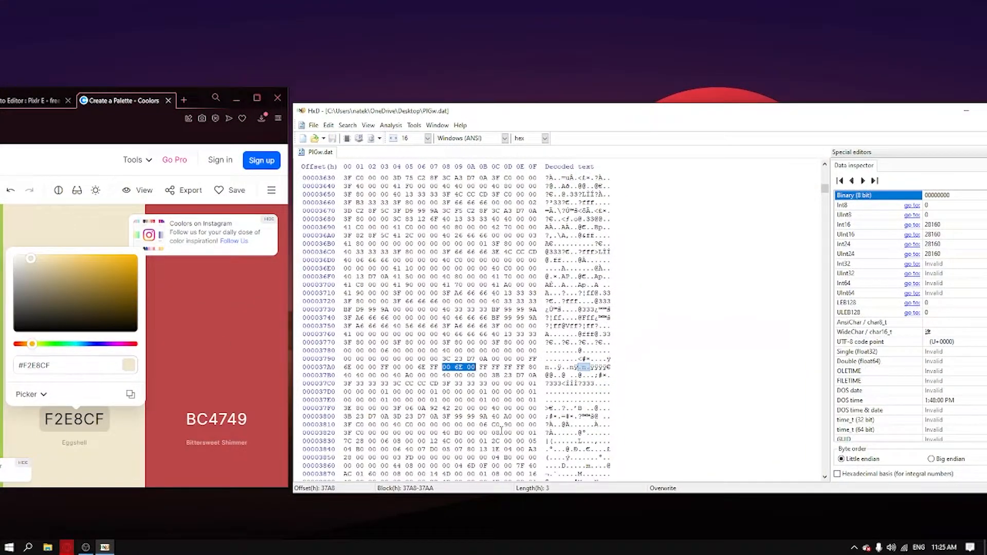
- Overwrite the three colour bytes starting at offset 379C in PlGw.dat with F2 E8 CF
left_click(492, 358)
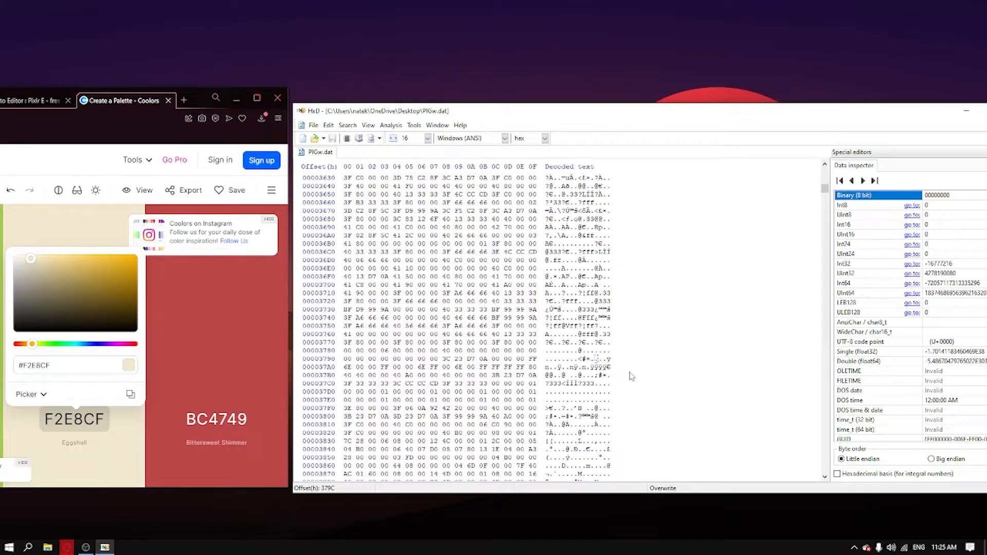
type("F2 ")
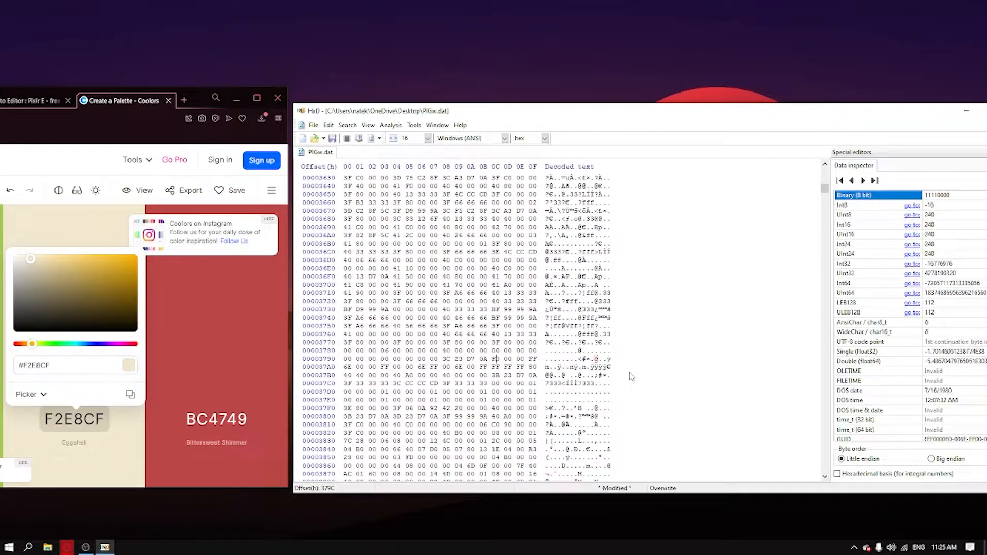
type("E8 C")
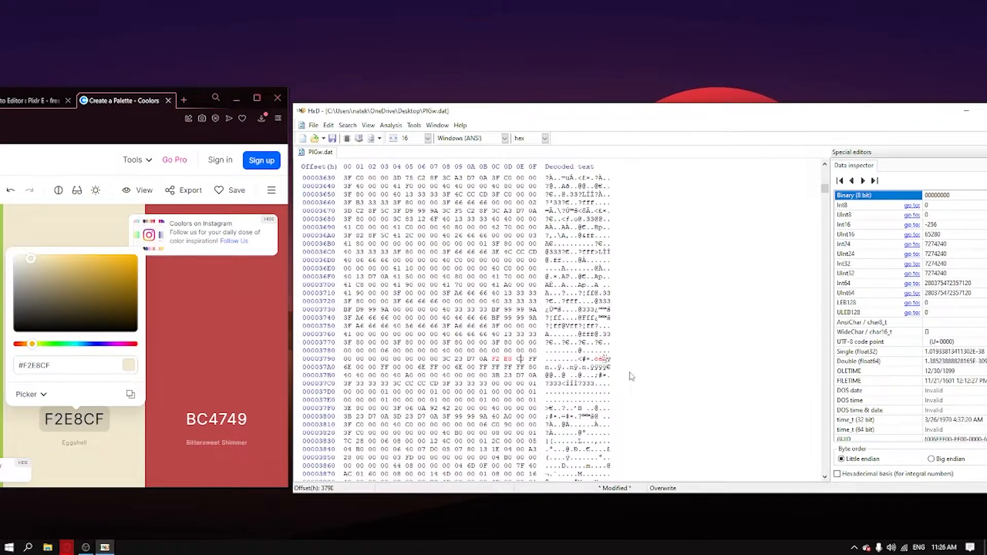
type("F")
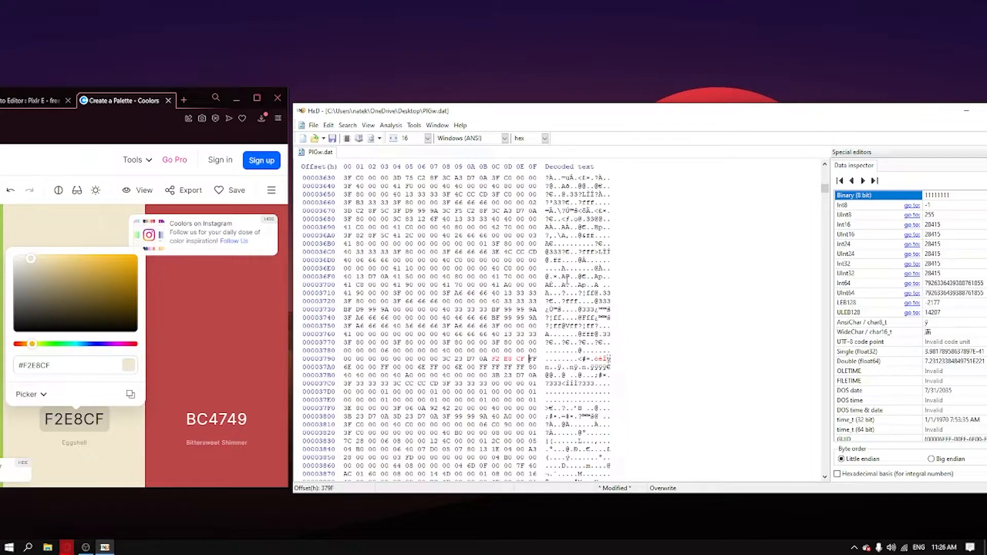
- Open the Bittersweet Shimmer hex code in Coolors and overwrite the three bytes starting at offset 37A0 with BC 47 49
left_click_drag(190, 100, 655, 59)
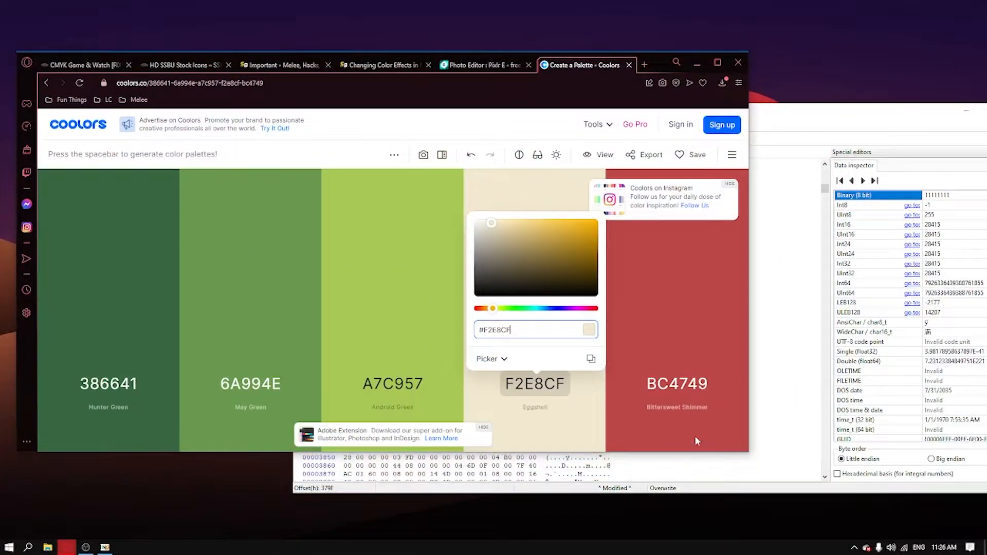
left_click(676, 386)
left_click_drag(656, 66, 199, 116)
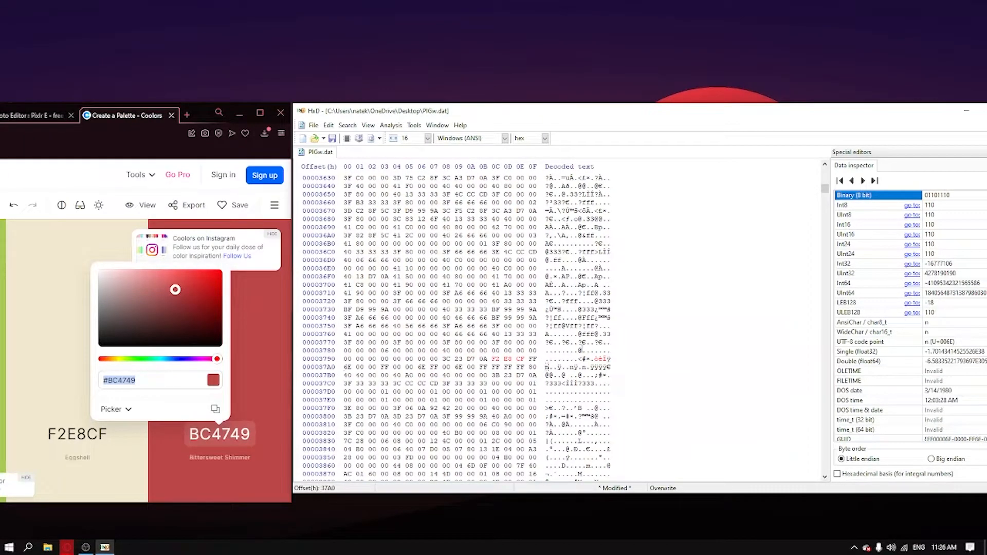
type("BC ")
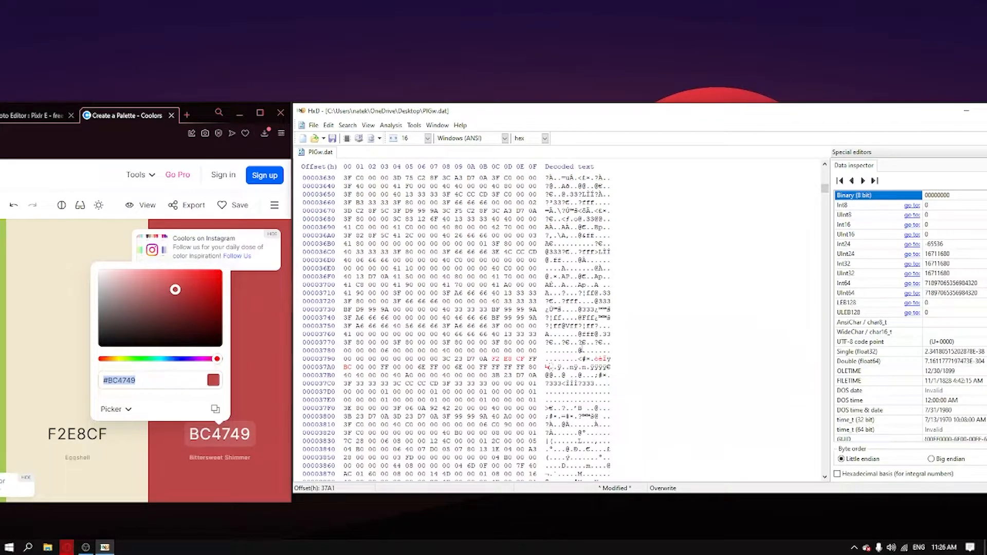
type("47 49")
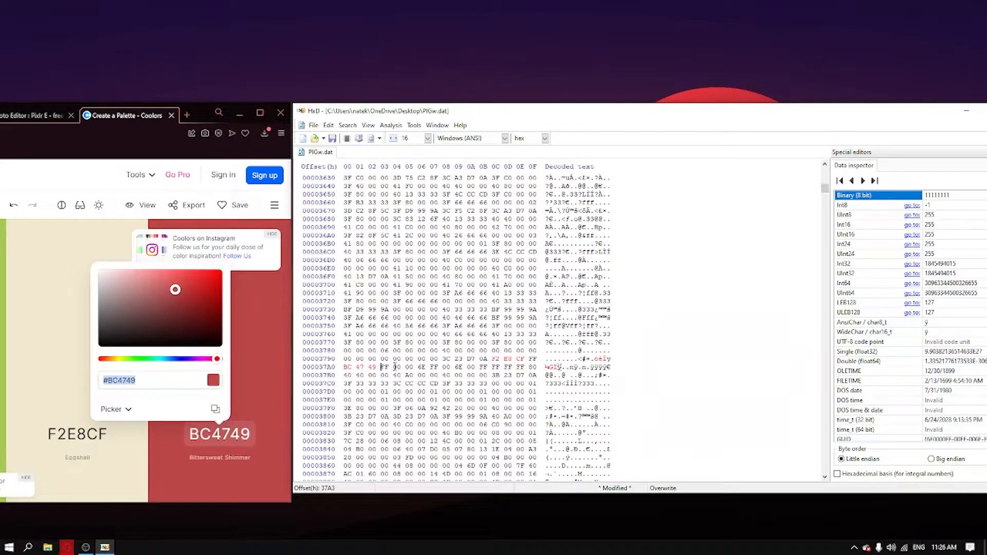
- Place the cursor at offset 37A4, open the May Green hex code 6A994E in Coolors, and keep it visible beside HxD
mouse_move(393, 367)
left_mouse_down()
mouse_move(411, 368)
mouse_move(394, 368)
left_mouse_up()
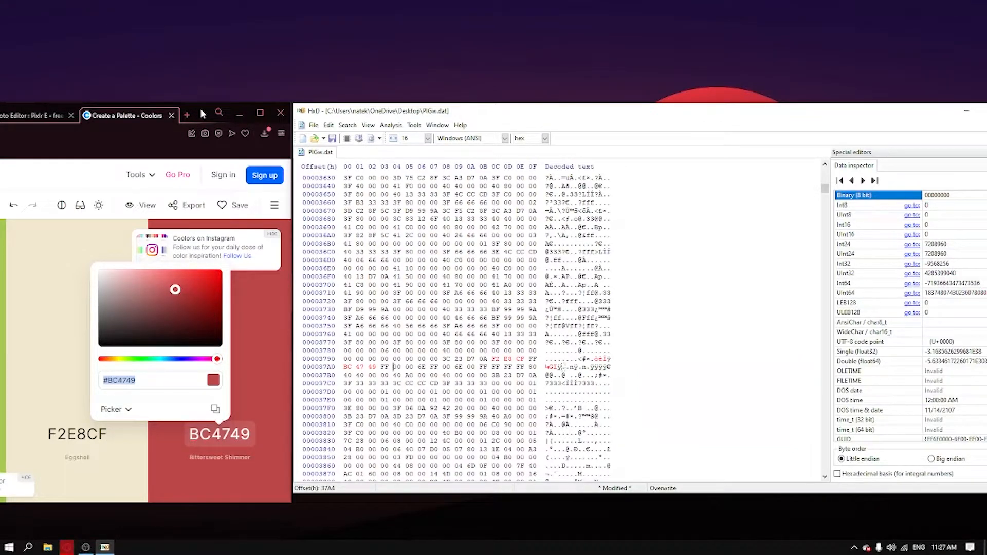
left_click_drag(200, 109, 688, 73)
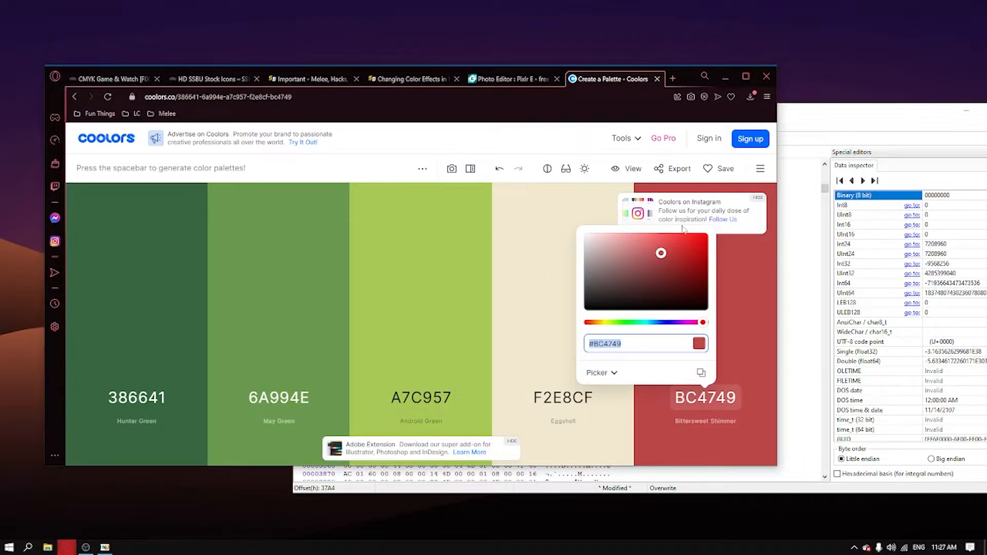
left_click_drag(682, 76, 665, 93)
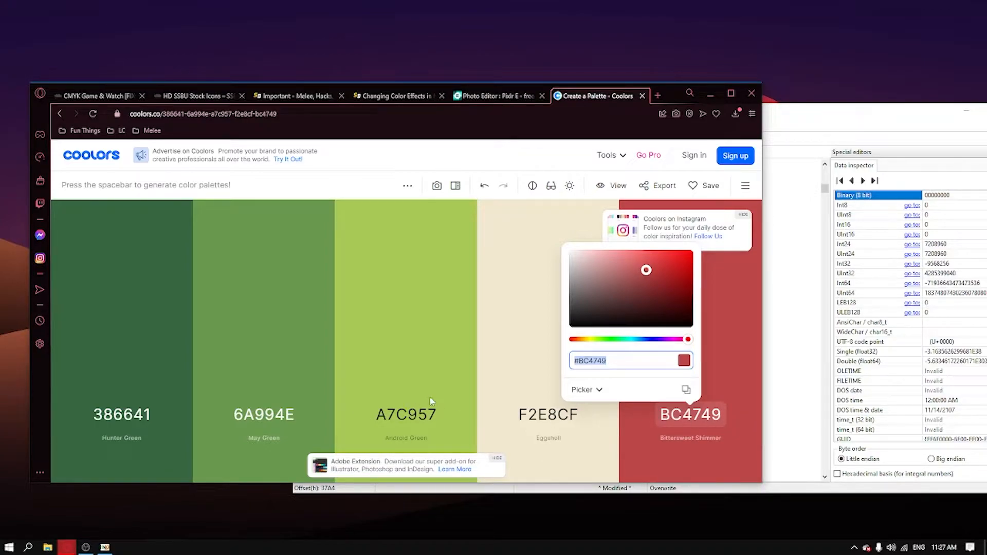
left_click(268, 415)
left_click(268, 414)
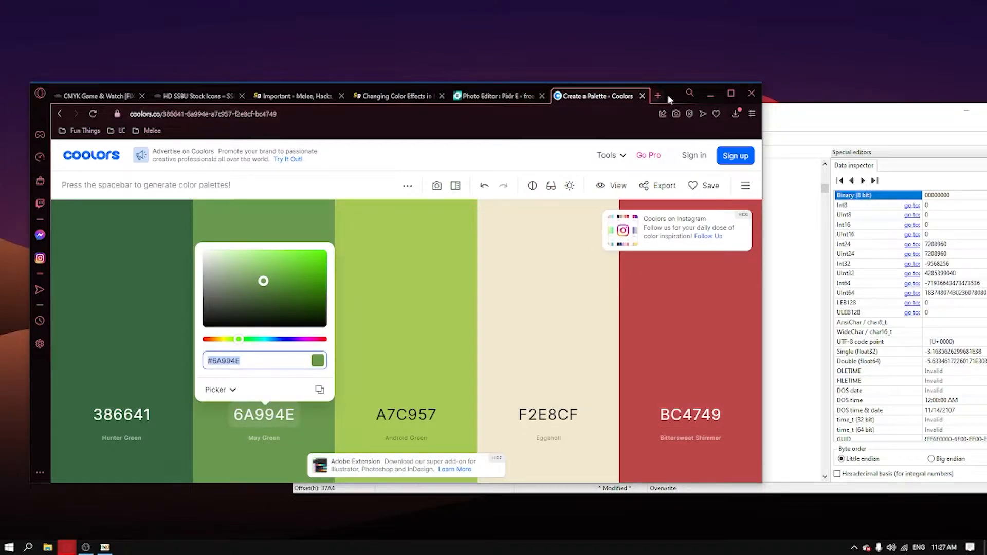
left_click_drag(668, 94, 674, 20)
left_click(794, 369)
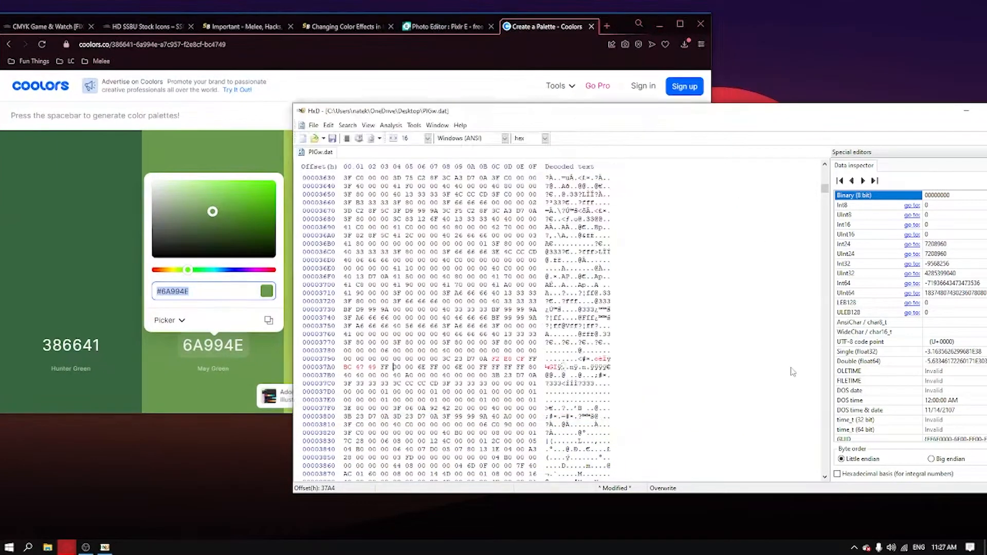
- Enter 00 00 00 FF at offset 37A4 and 6A 99 4E at offset 37A8 in PlGw.dat
type("000000ff")
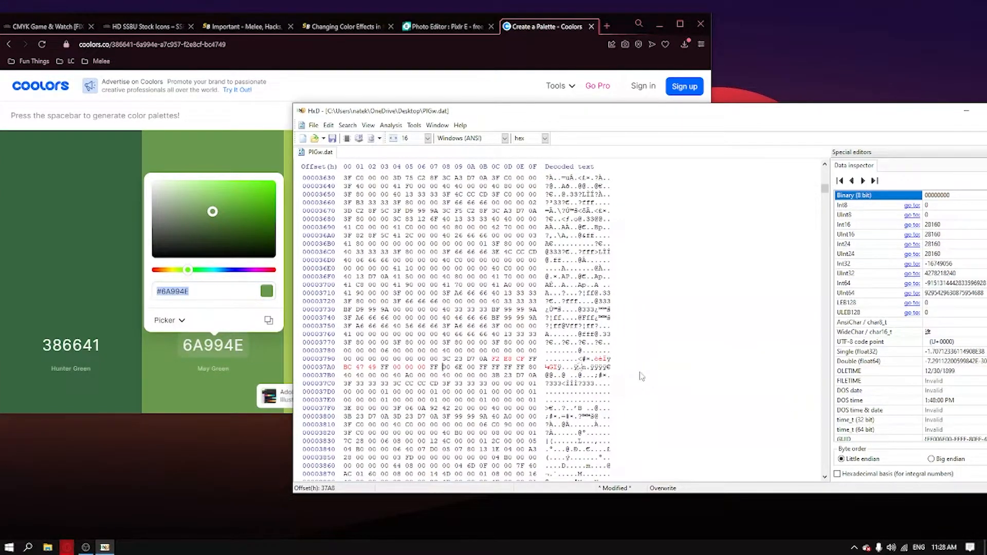
type("6a99")
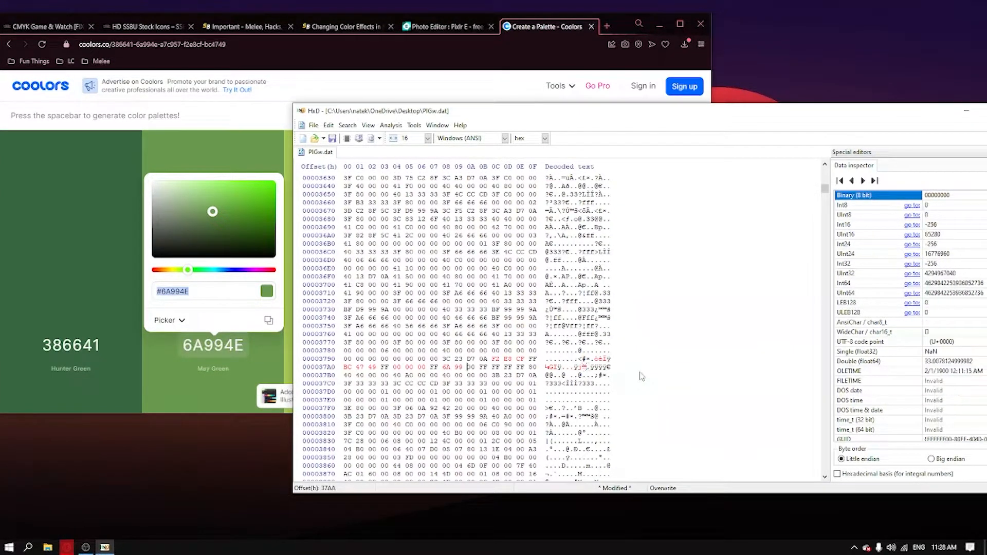
type("4e")
- Generate a new palette in Coolors and change its third colour, A7CCED, to the shade 78B1E3
left_click(555, 25)
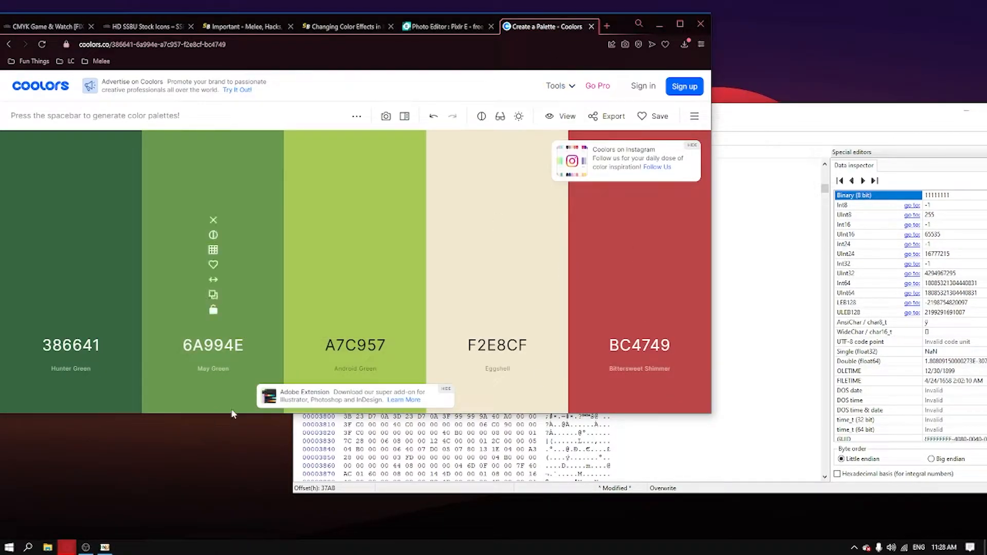
key("space")
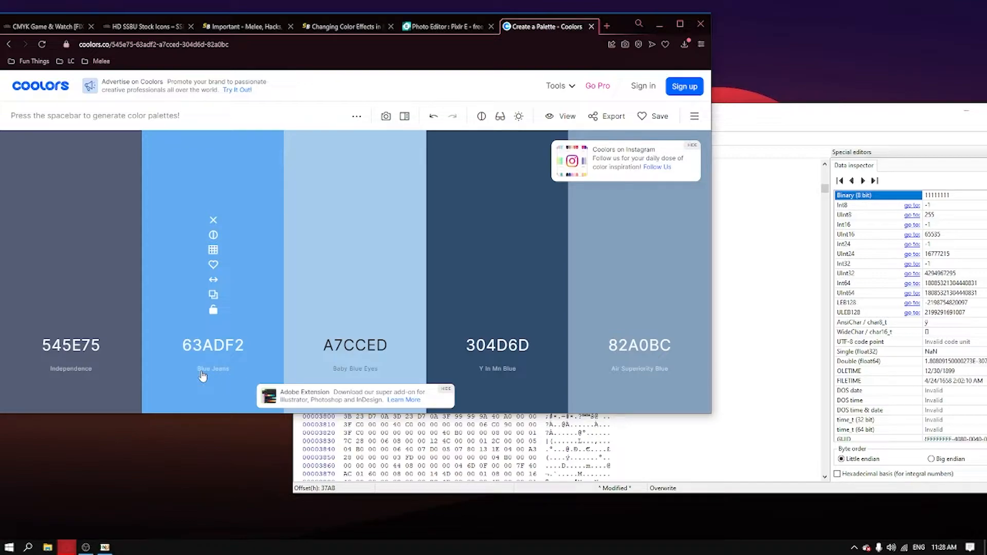
left_click(9, 41)
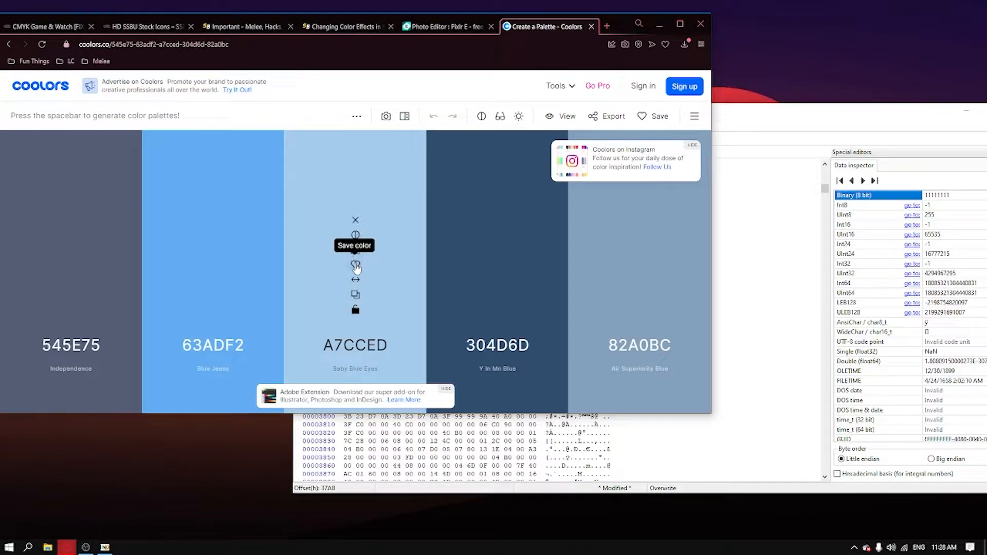
left_click(356, 250)
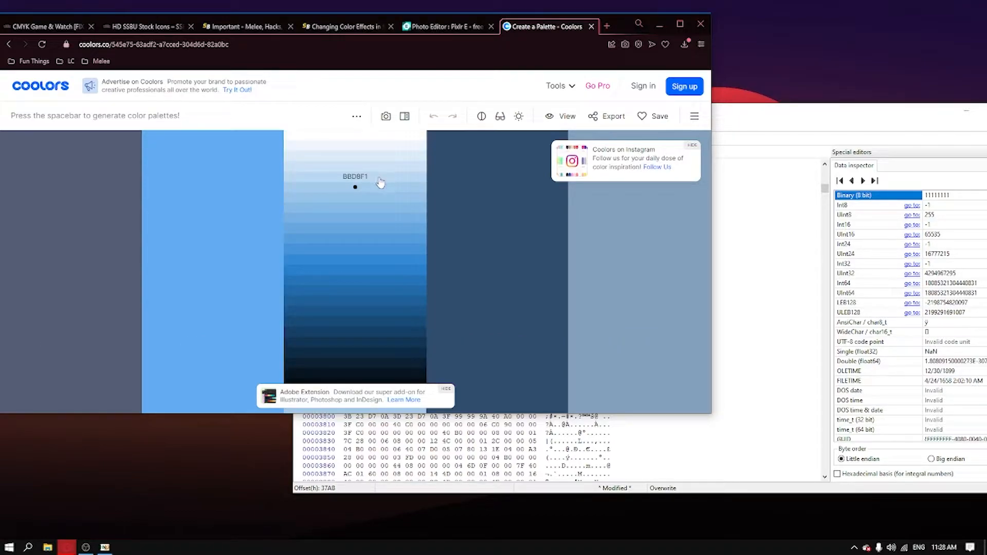
left_click(388, 222)
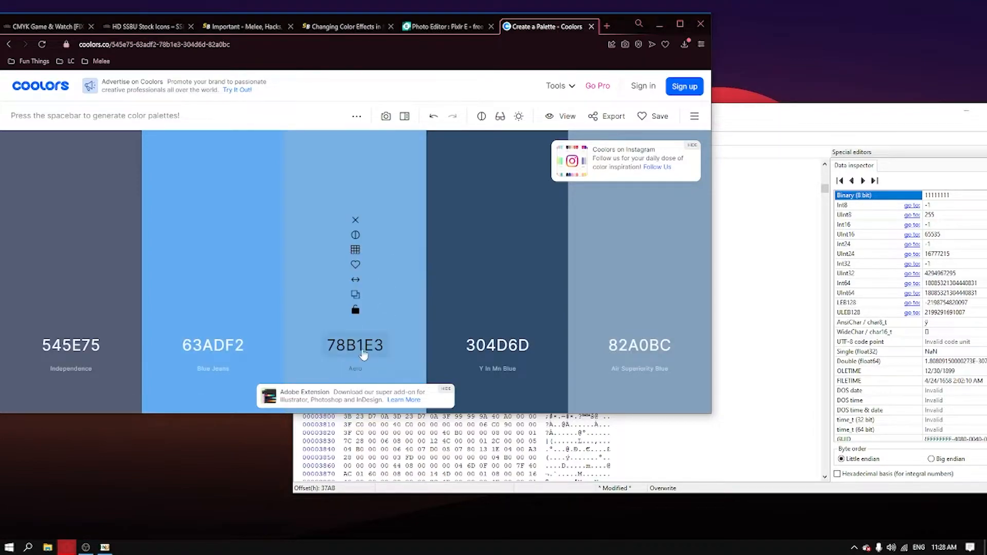
- Open the 78B1E3 hex code and move the Coolors window so the code stays visible beside HxD
left_click(366, 354)
left_click(720, 412)
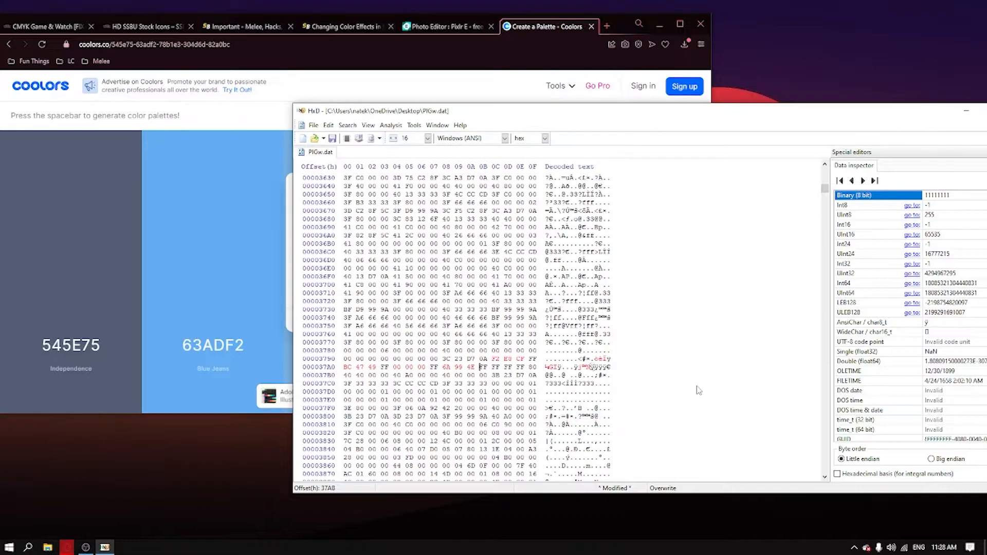
left_click(138, 342)
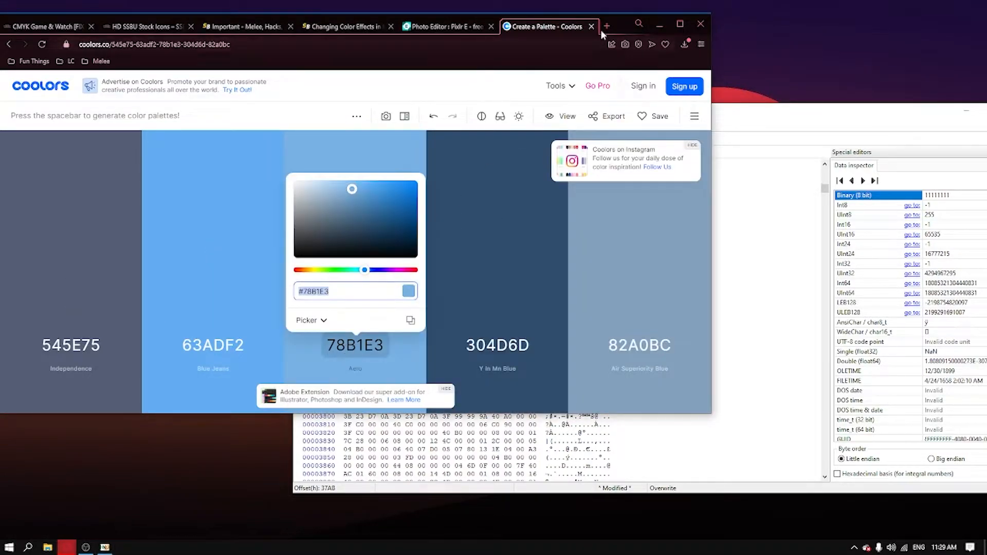
left_click_drag(618, 25, 413, 63)
left_click(763, 301)
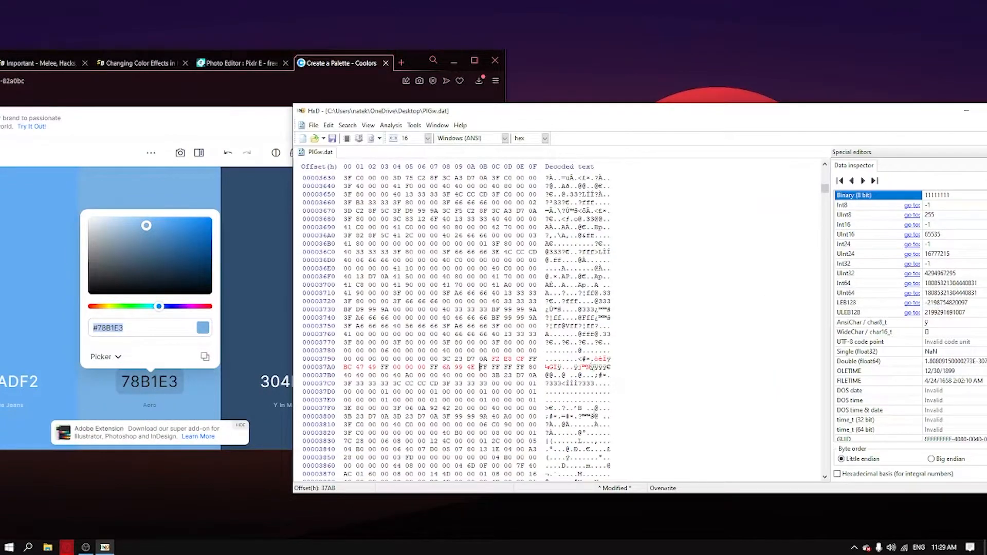
- Overwrite the three bytes starting at offset 37A4 with 78 B1 E3 and save PlGw.dat
left_click(393, 368)
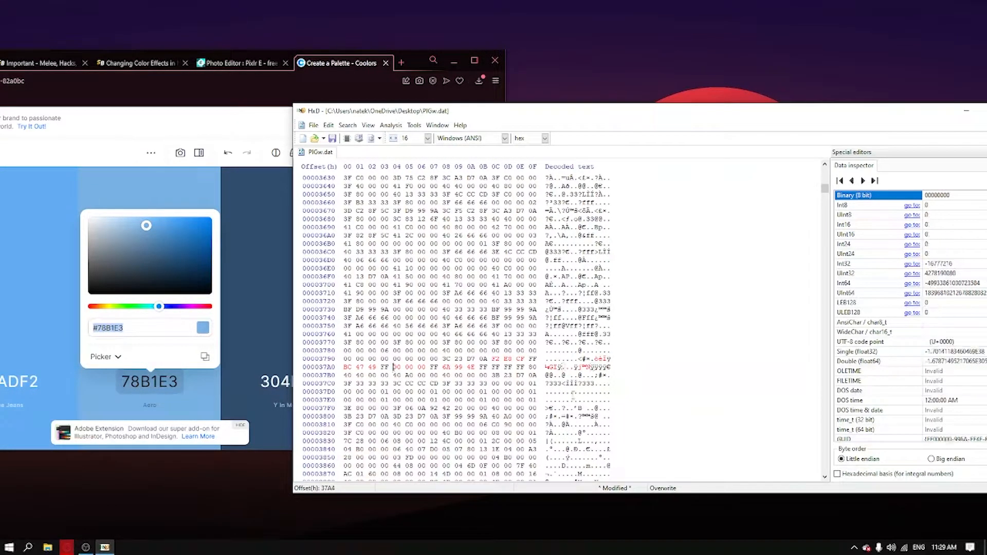
type("78")
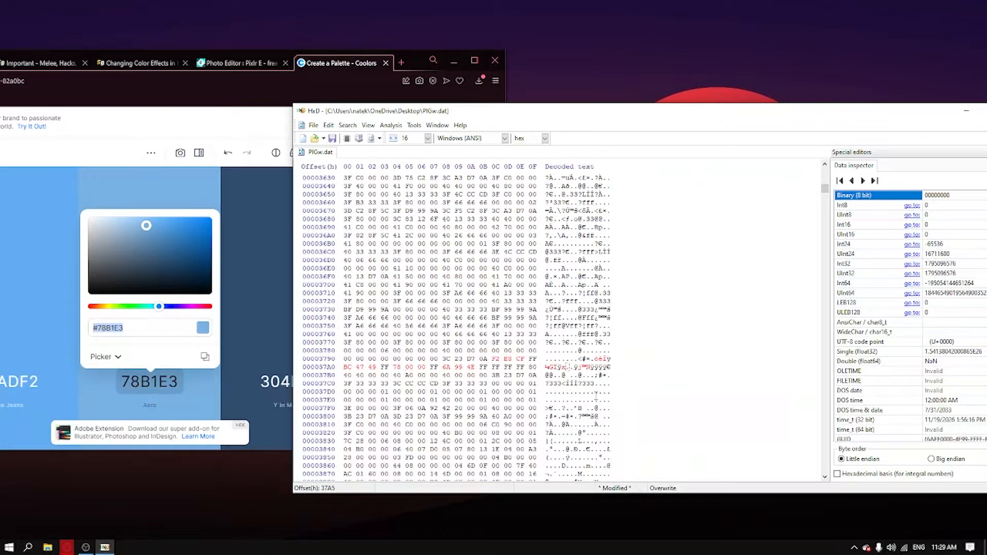
type("b1e")
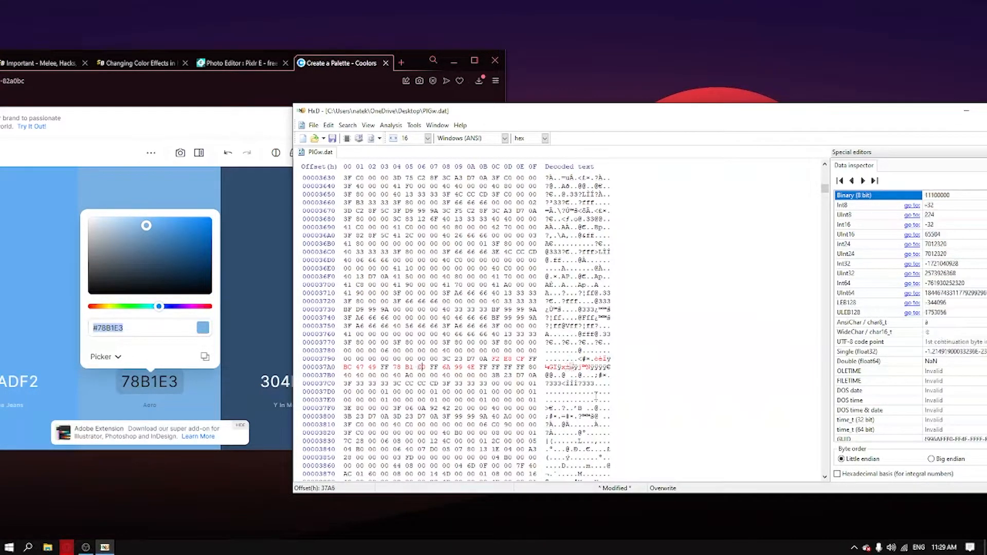
type("3")
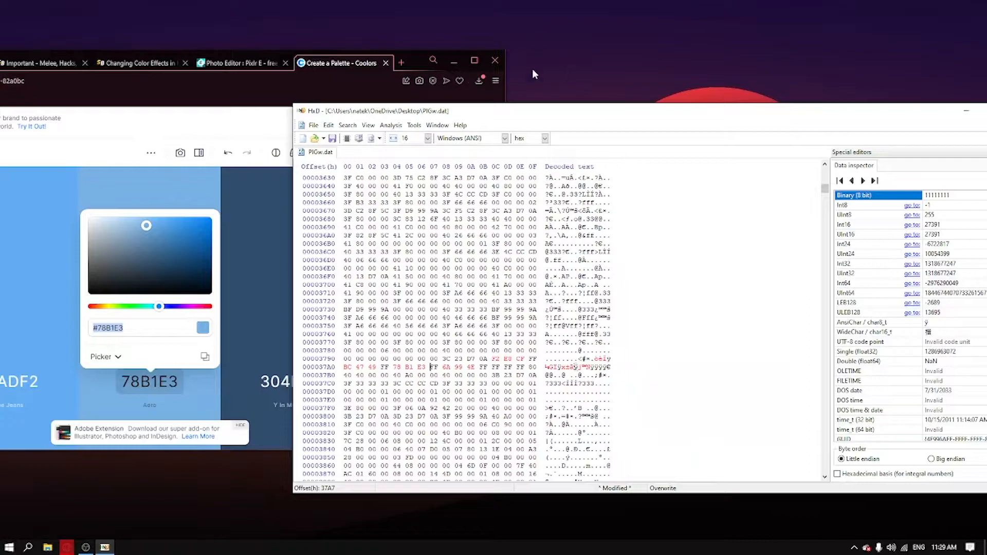
left_click_drag(538, 116, 405, 110)
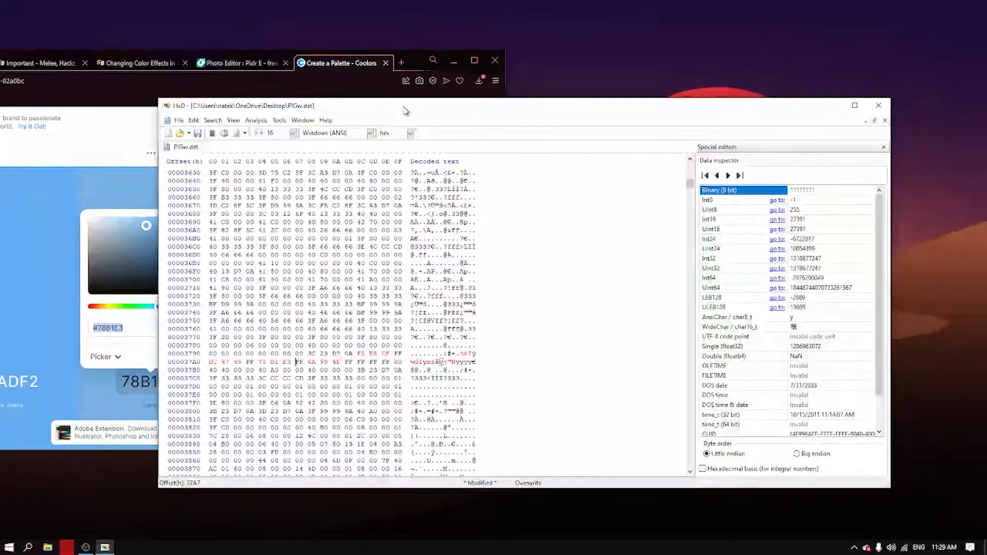
key("ctrl+s")
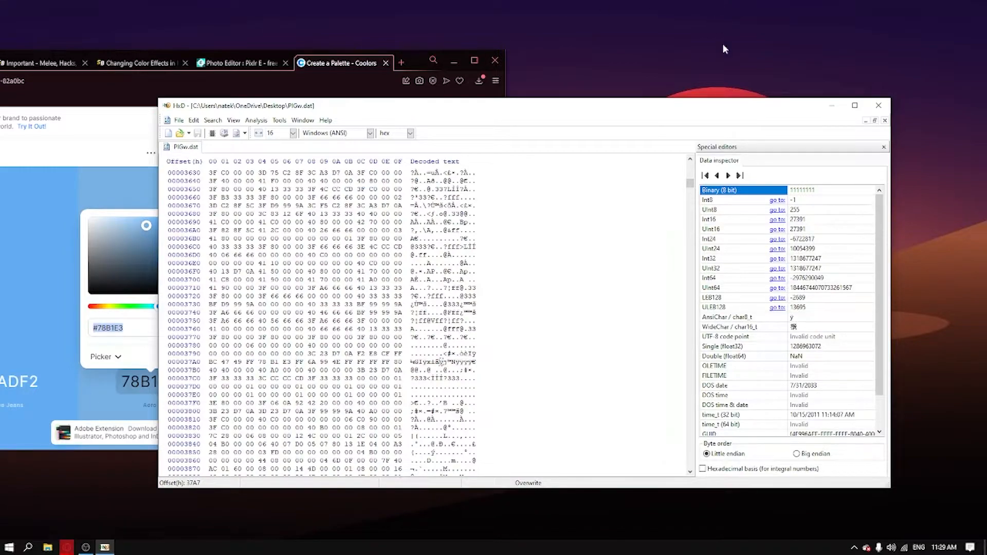
- Minimize the browser and close HxD, and move PlGw.dat to the middle of the desktop
left_click(455, 60)
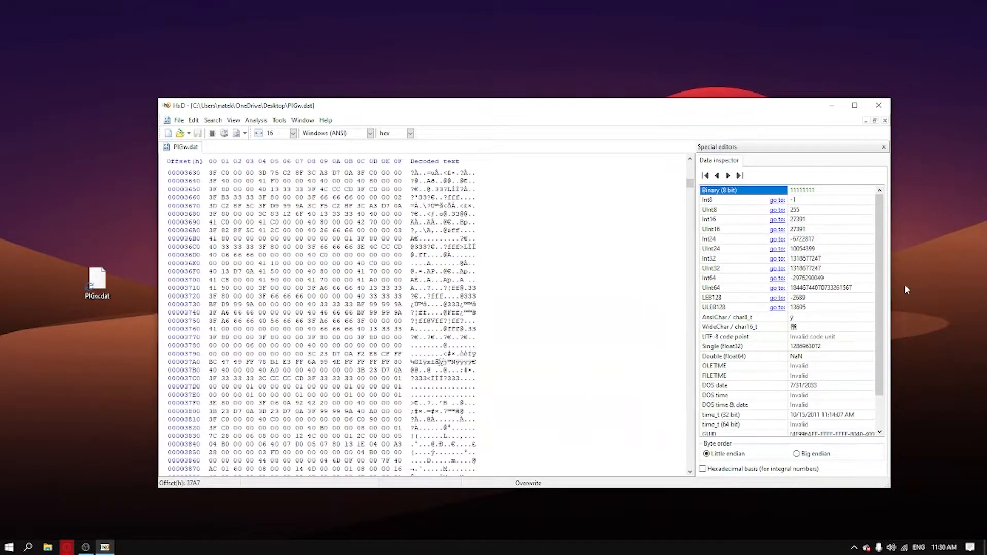
left_click(879, 106)
left_click_drag(97, 280, 449, 282)
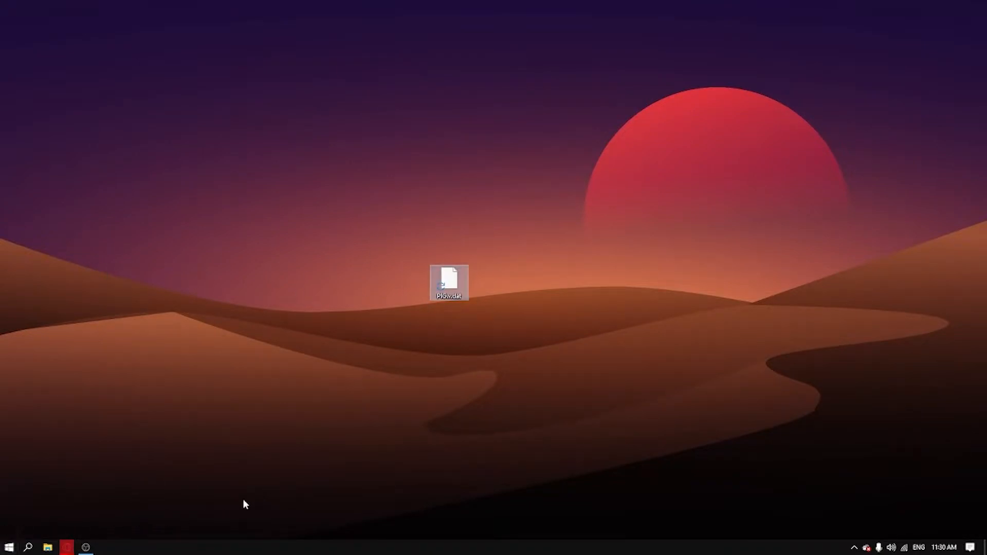
- Open Custom Melee - Rebuilt, v1.iso in DAT Texture Wizard and expand the Game 'n Watch folder among the character files
left_click(9, 547)
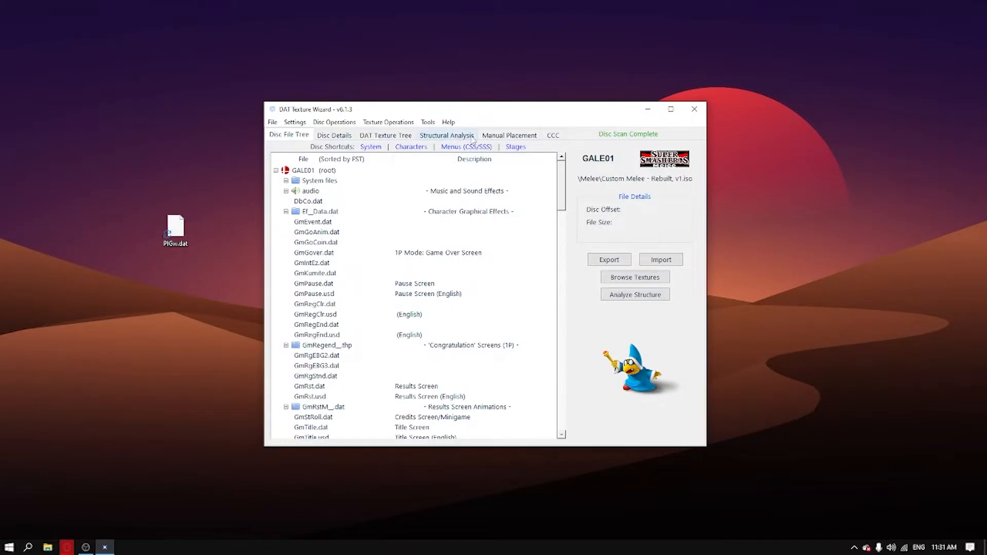
left_click(419, 147)
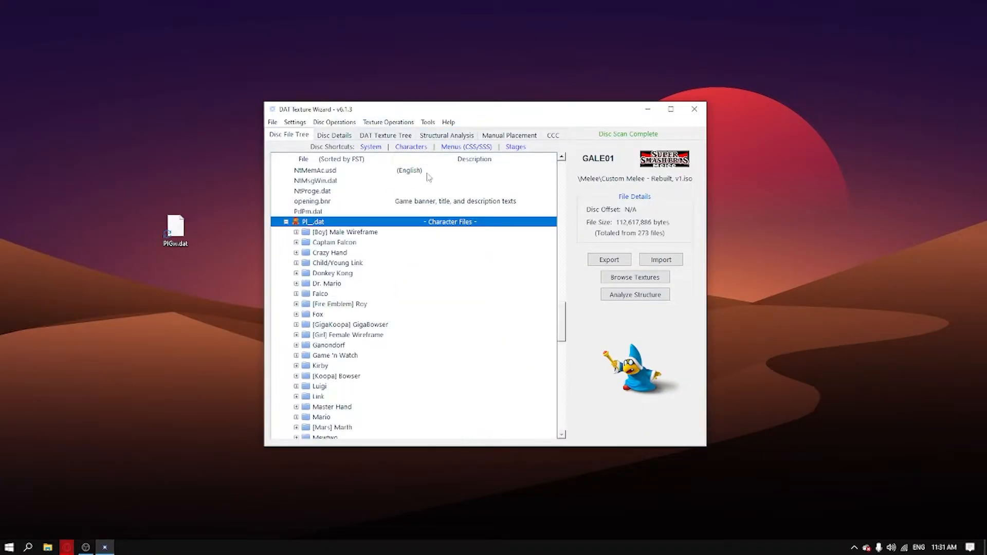
scroll(360, 339, "down", 2)
left_click(296, 273)
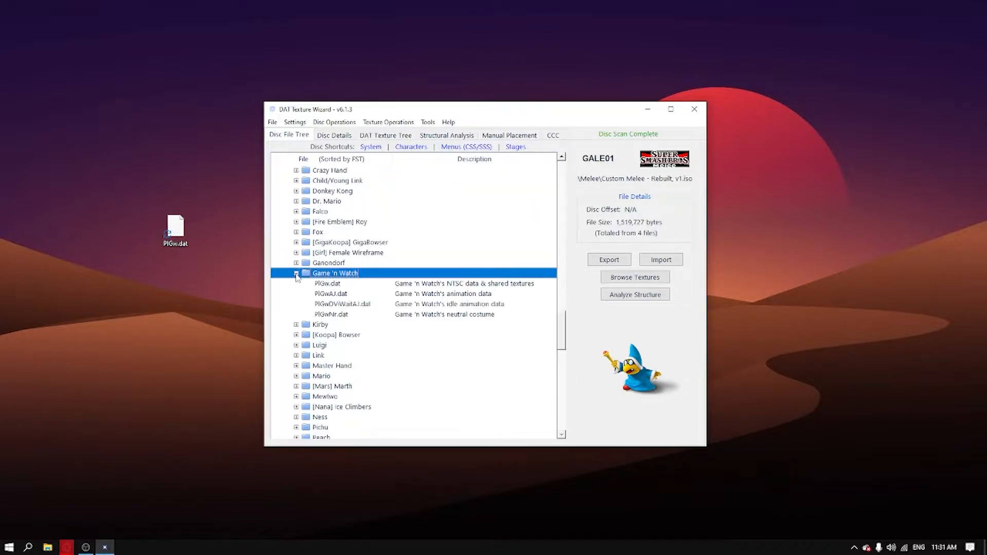
- Replace the disc's PlGw.dat with the edited copy from the desktop, save the ISO and close DAT Texture Wizard
left_click(422, 284)
right_click(534, 284)
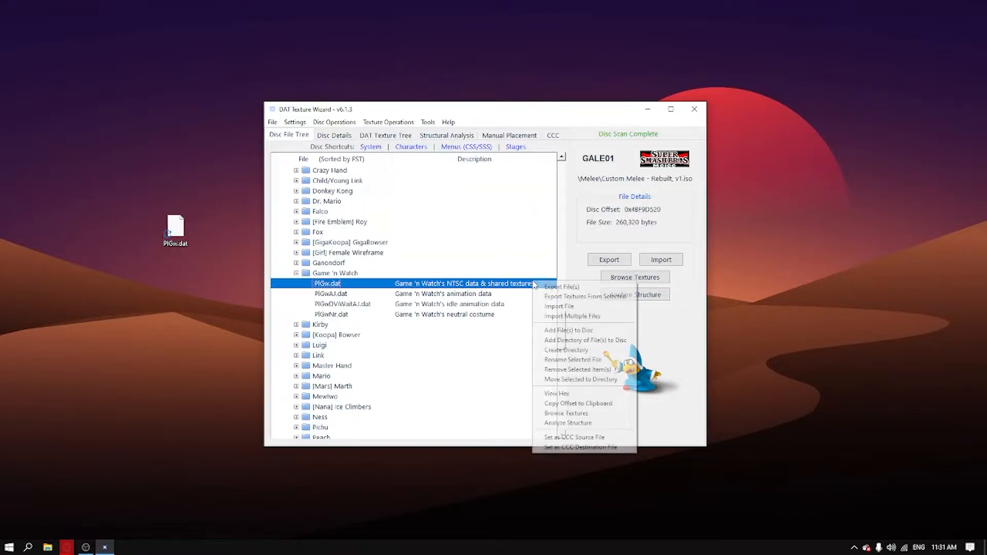
left_click(563, 307)
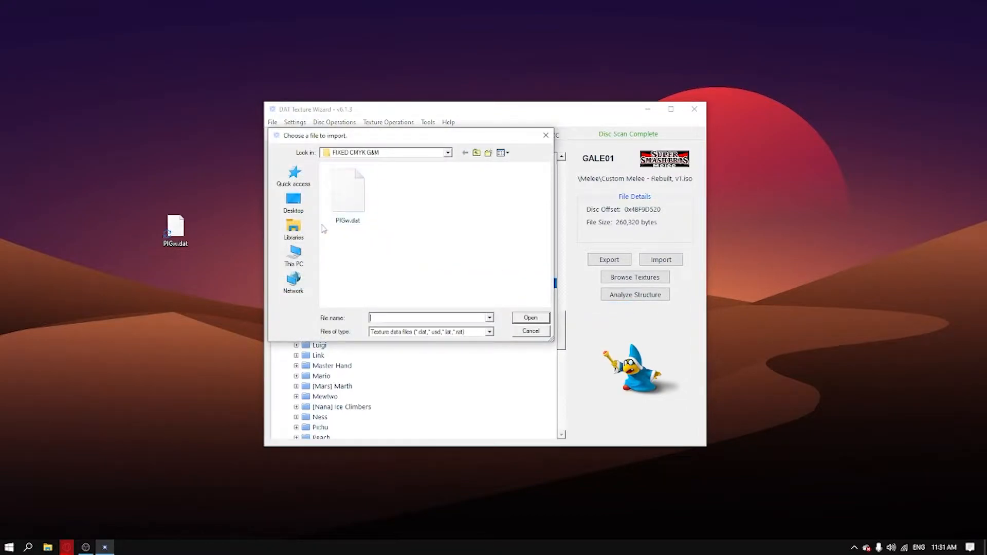
left_click(294, 203)
scroll(392, 242, "down", 5)
left_click(378, 294)
left_click(523, 320)
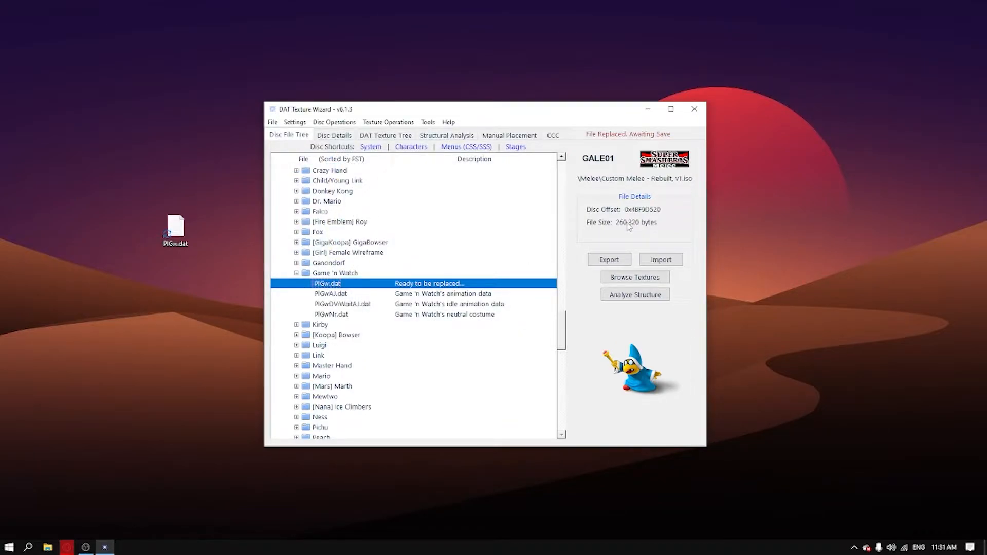
key("ctrl+s")
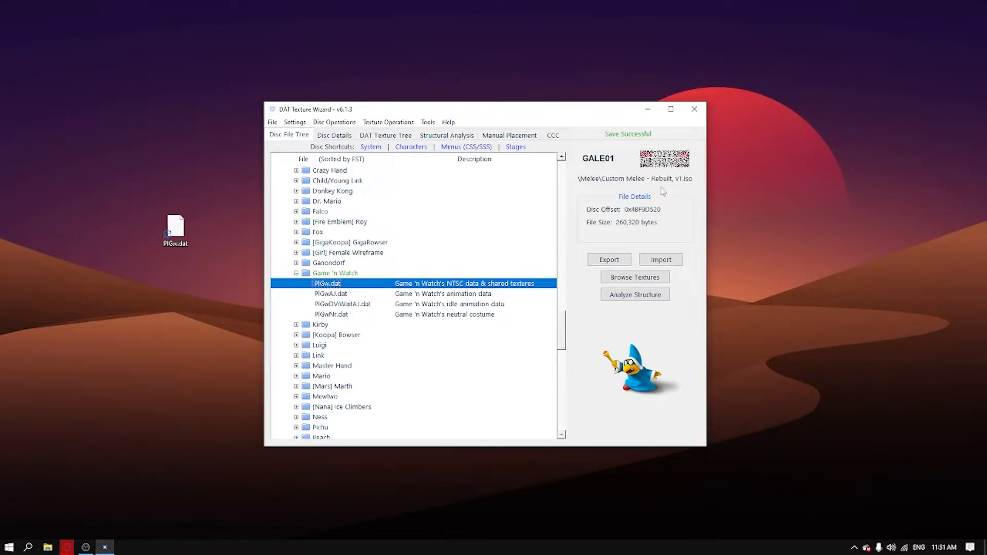
left_click(695, 110)
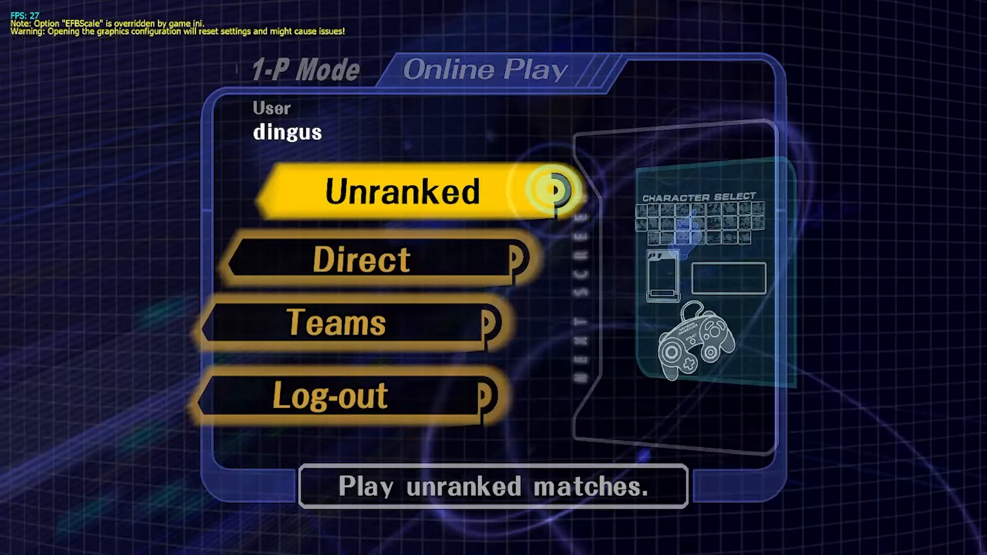
- In the running game, leave Online Play, enter Training mode and choose Mr. Game & Watch for player one
key("z")
key("Down")
key("Down")
key("x")
key("Up")
key("Right")
key("x")
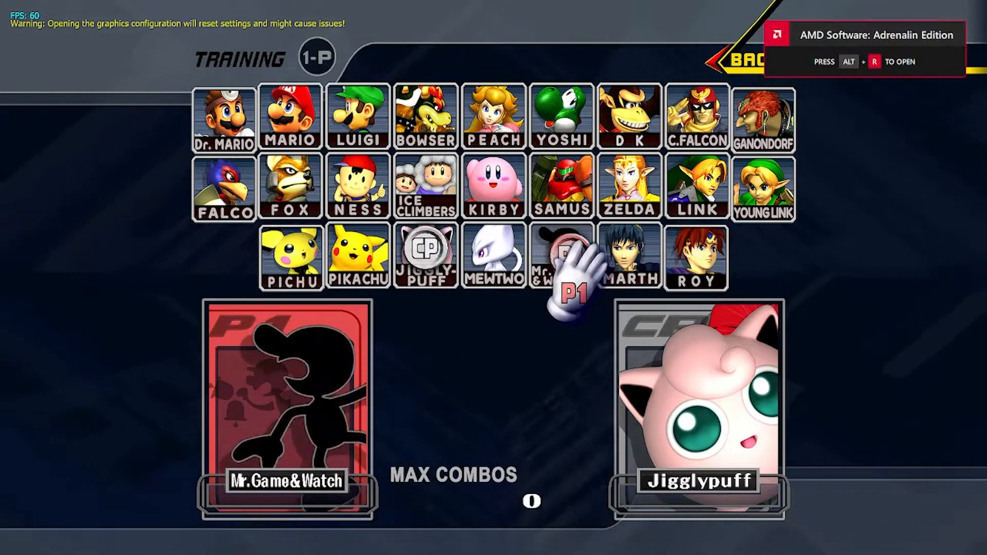
- Cycle through Mr. Game & Watch's costumes on the character select screen to examine their portraits
key("c")
key("c")
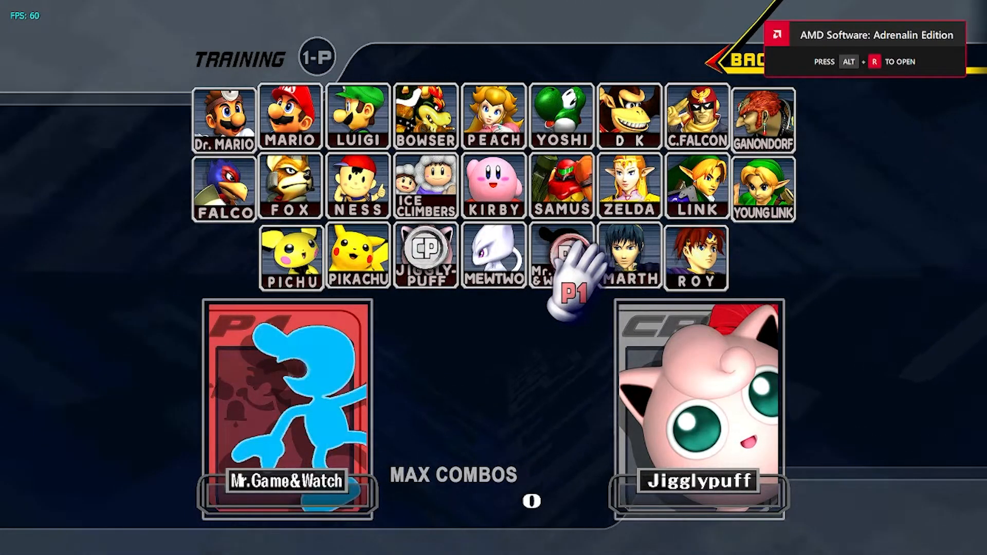
key("c")
key("c")
key("c")
key("c")
key("c")
key("c")
key("c")
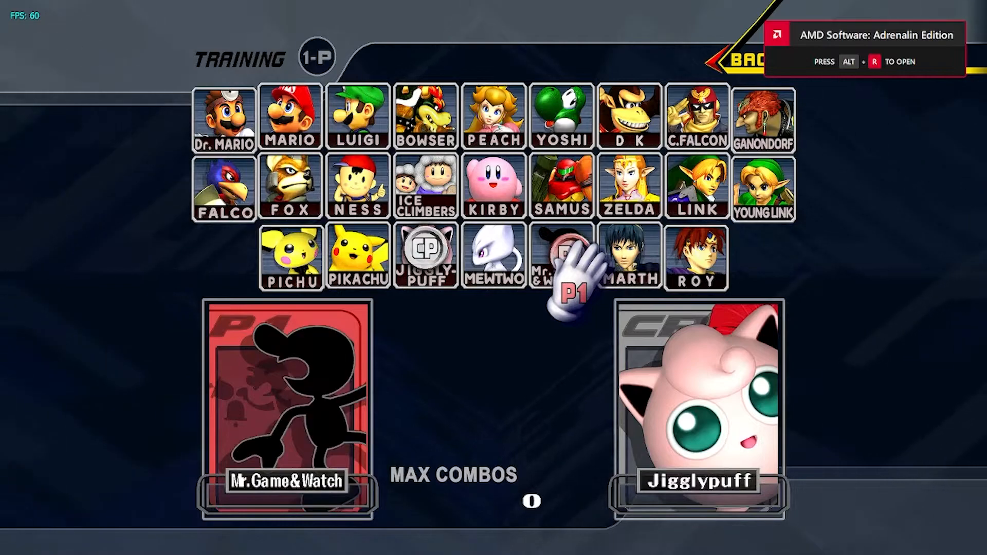
key("c")
key("c")
key("c")
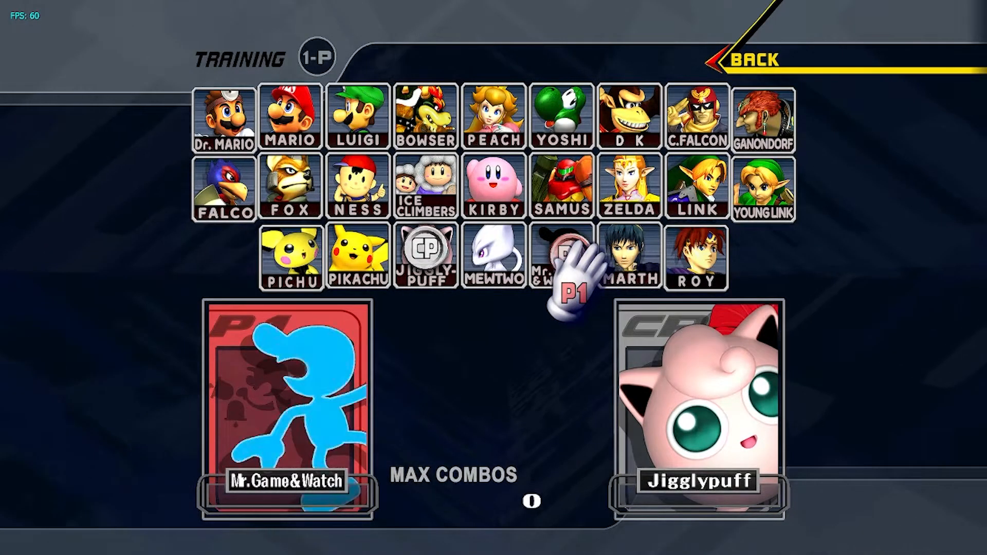
- Start a training match with Mr. Game & Watch in the default black-portrait costume
key("Down")
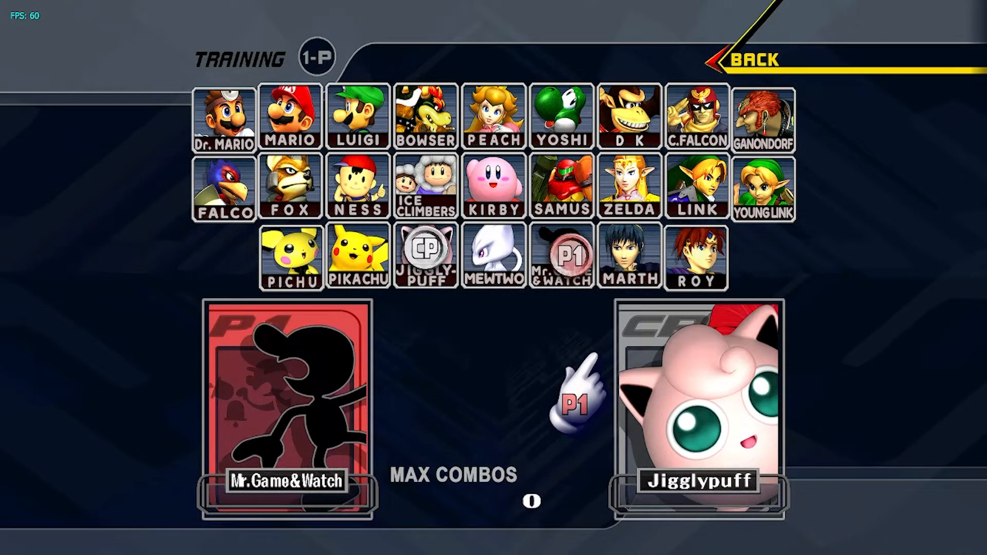
key("Return")
key("Up")
key("Right")
key("x")
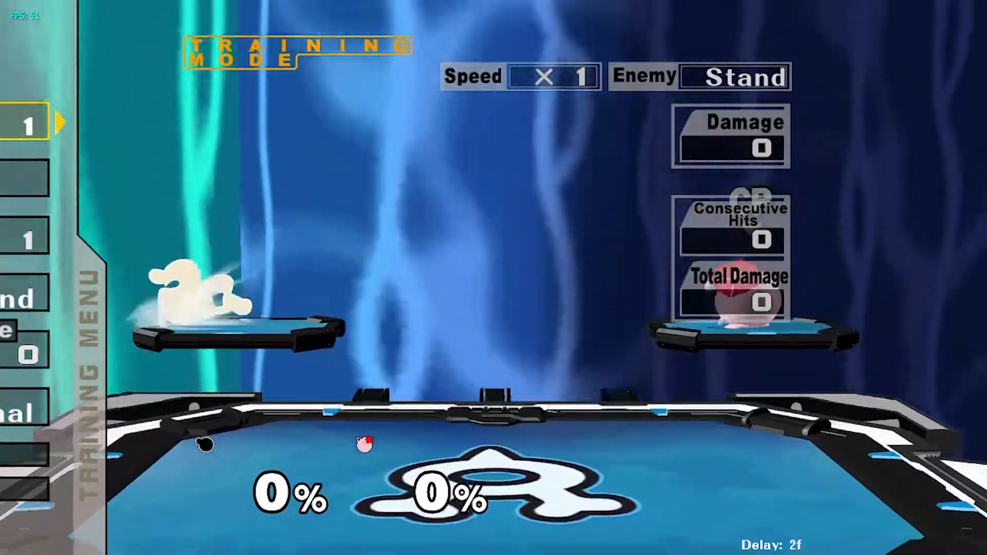
- Move and crouch with the character to examine the recoloured default costume, and finish the training match
key("Right")
key("Left")
key("Down")
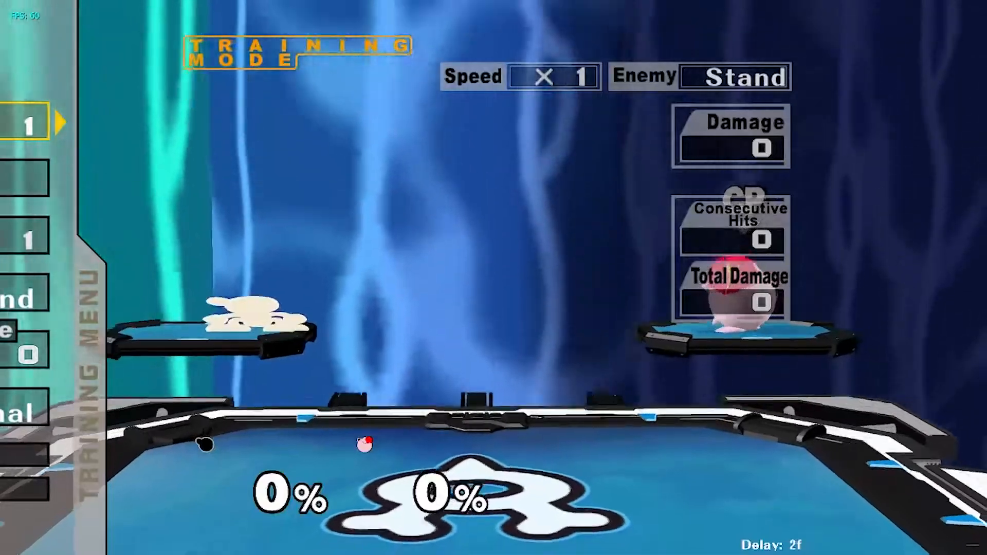
key("Down")
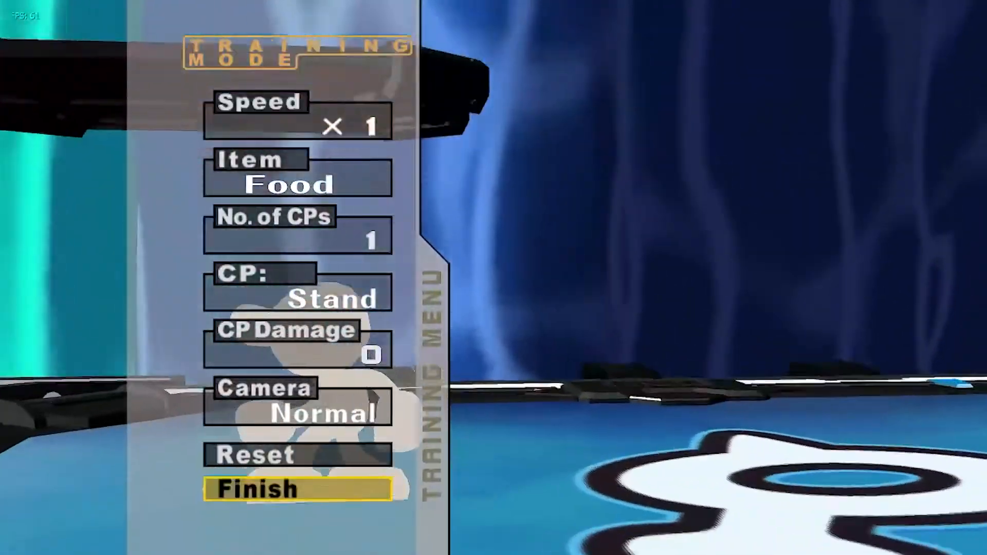
key("Return")
- Start a training match in the magenta-icon costume to examine its new colour, and finish the match
key("Return")
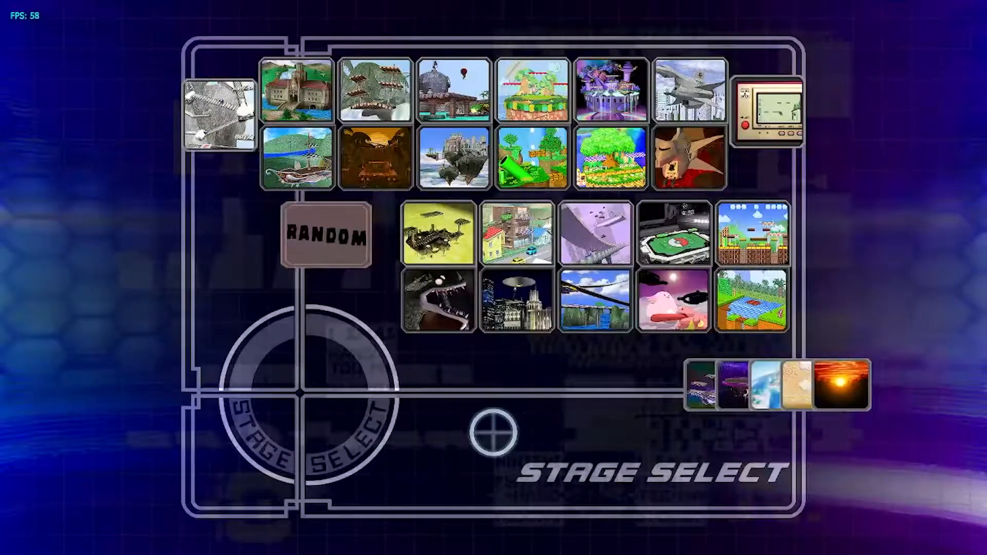
key("Return")
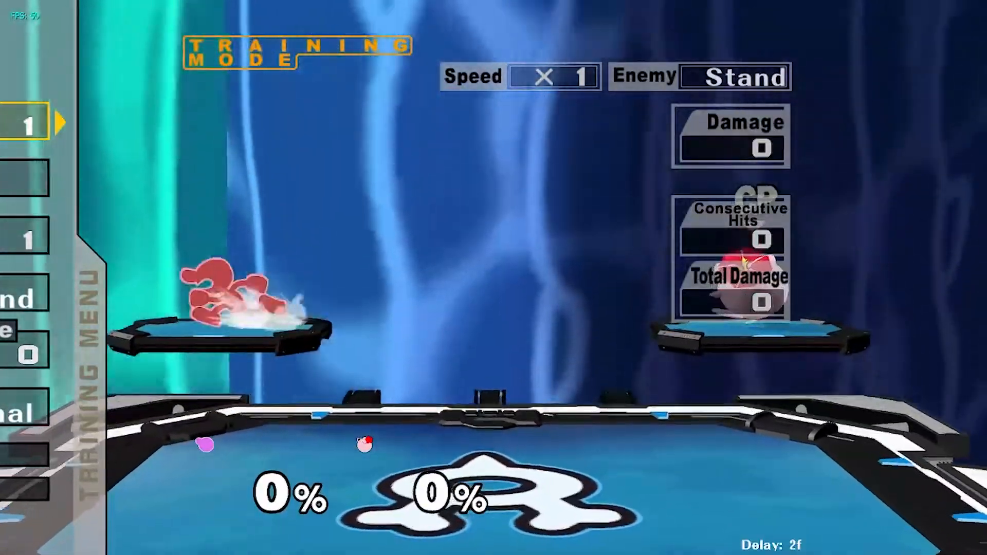
key("Up")
key("Return")
- Switch to the blue costume, examine its new colour in a training match and finish the match
key("c")
key("Return")
key("Down")
key("Return")
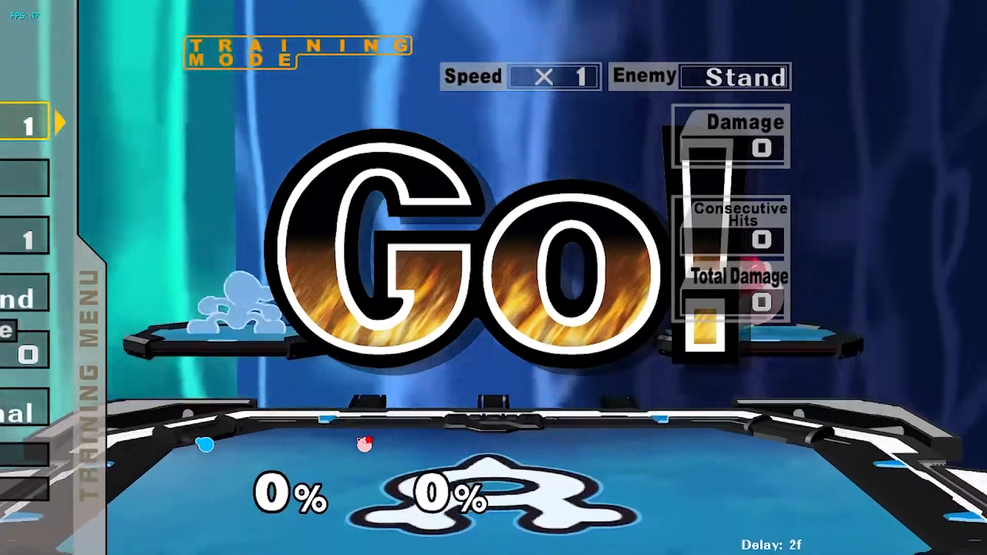
key("Left")
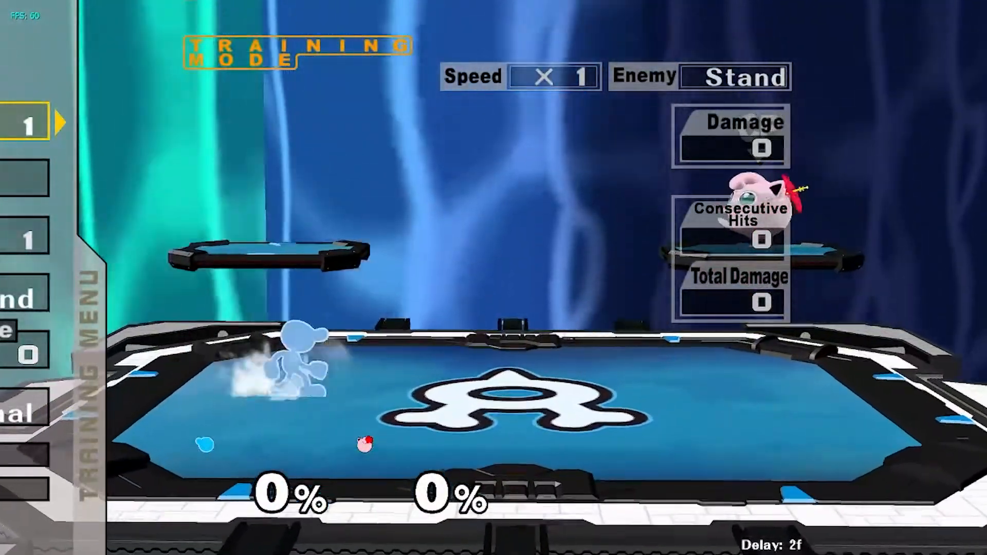
key("Return")
key("Up")
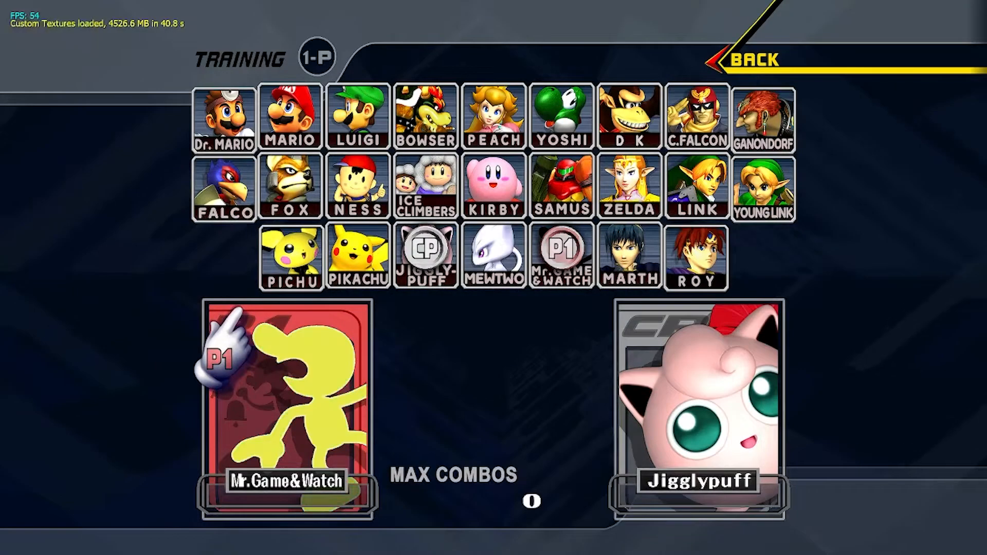
- Start a training match with the yellow costume and crouch with the character to examine its new colour
key("Return")
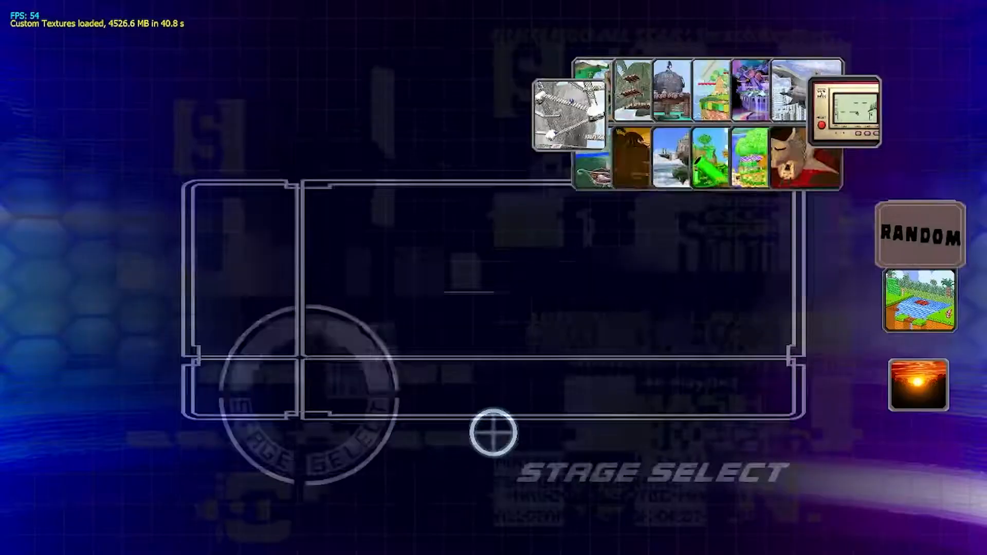
left_click(671, 226)
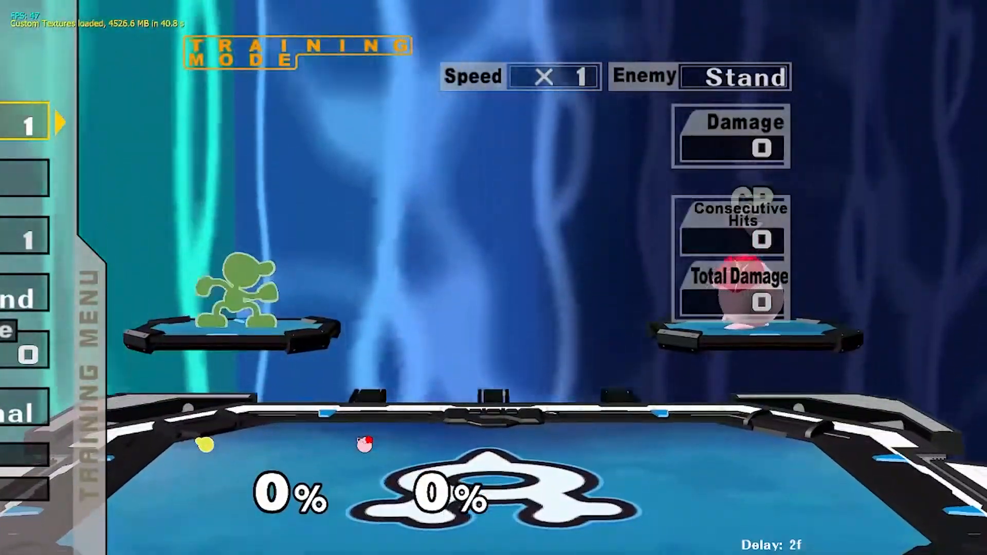
key("Down")
key("Down")
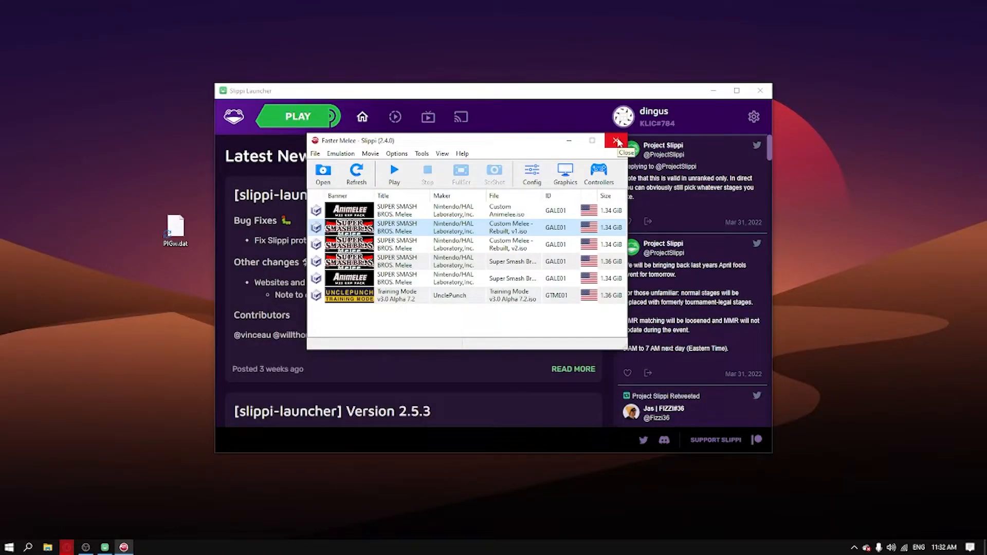
- Close the Faster Melee window, open the Netplay Dolphin's containing folder from the Slippi Launcher settings, and minimize it
left_click(616, 140)
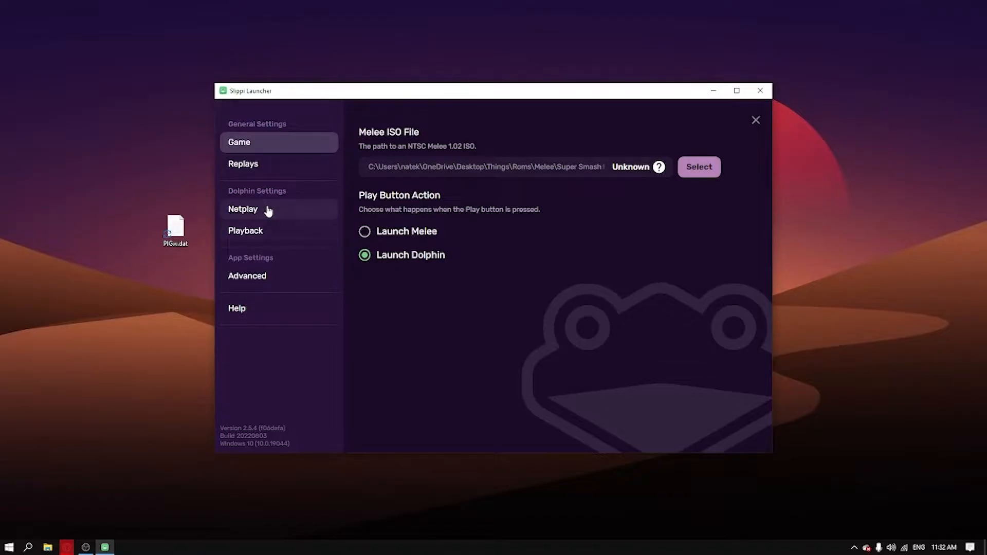
left_click(266, 209)
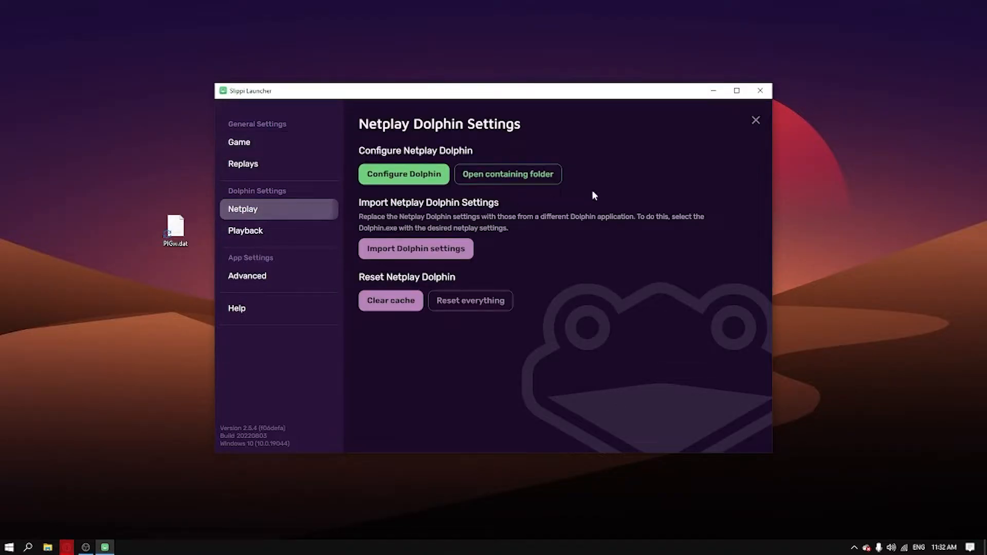
left_click(512, 175)
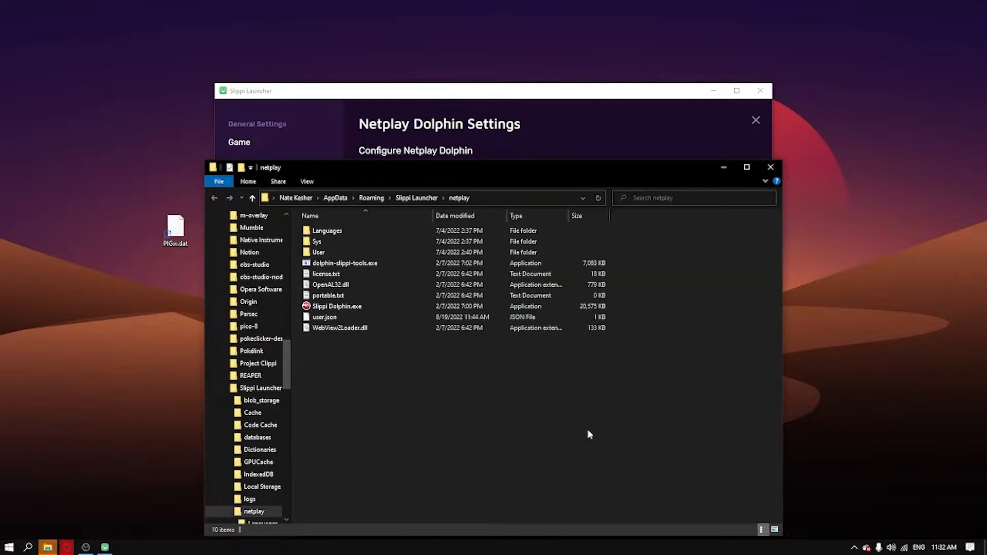
left_click(723, 167)
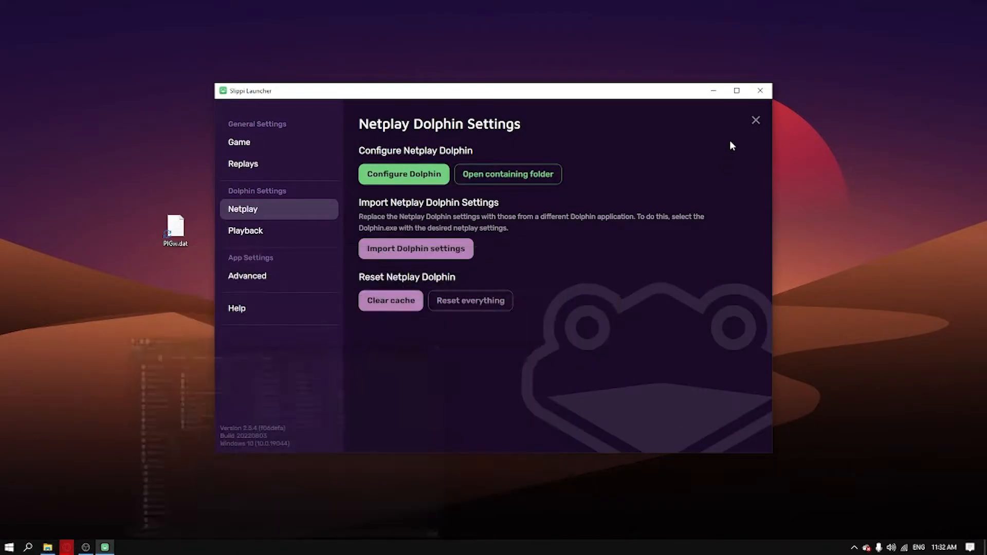
- Close Slippi Launcher and switch to the browser window with the Pixlr E photo editor
left_click(760, 90)
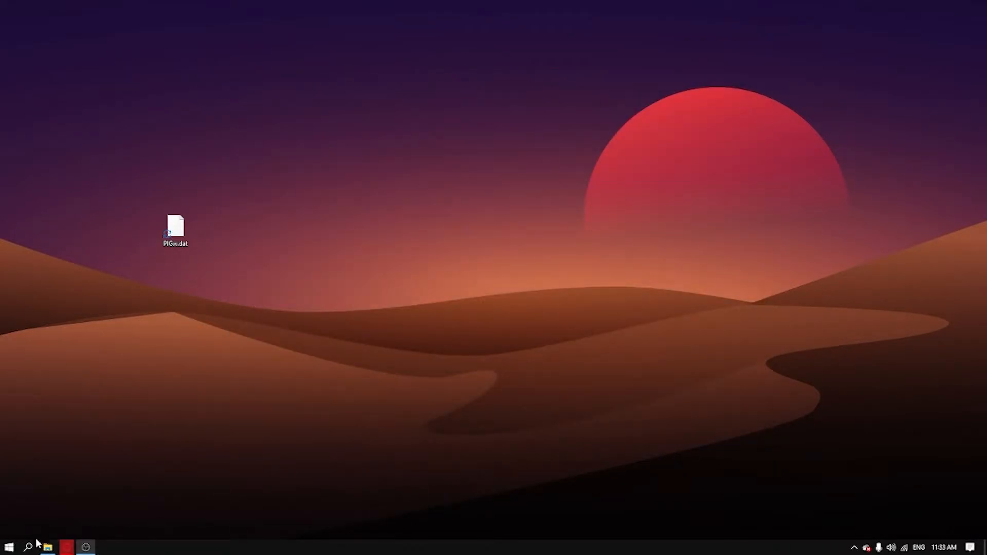
mouse_move(67, 547)
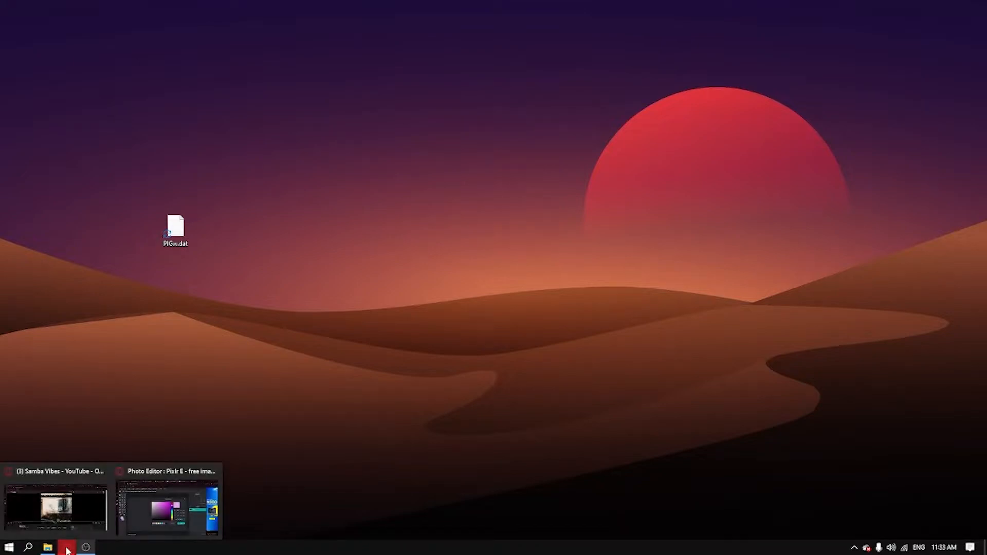
left_click(152, 515)
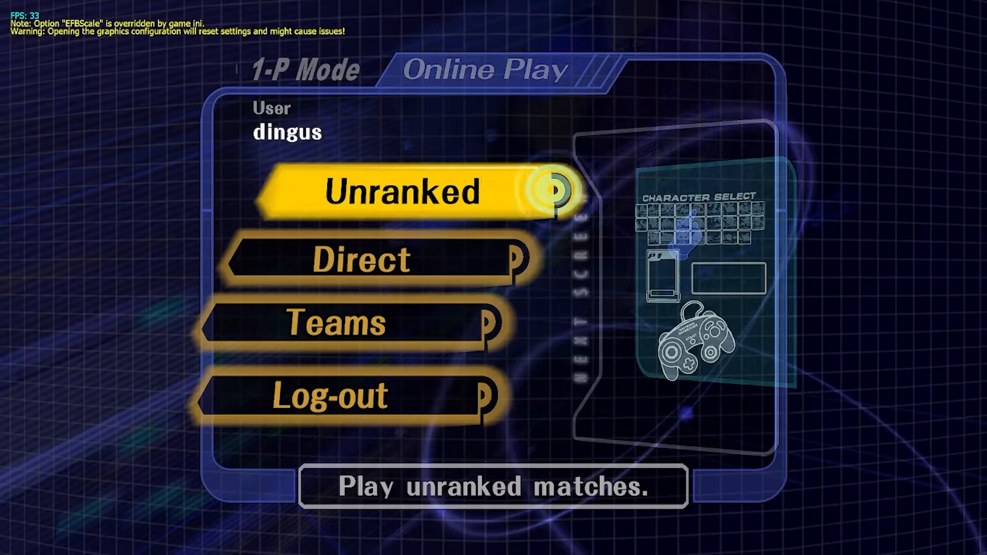
key("z")
key("Down")
key("Down")
key("Return")
key("Right")
key("Up")
key("Right")
key("Left")
key("z")
key("z")
key("Up")
key("Down")
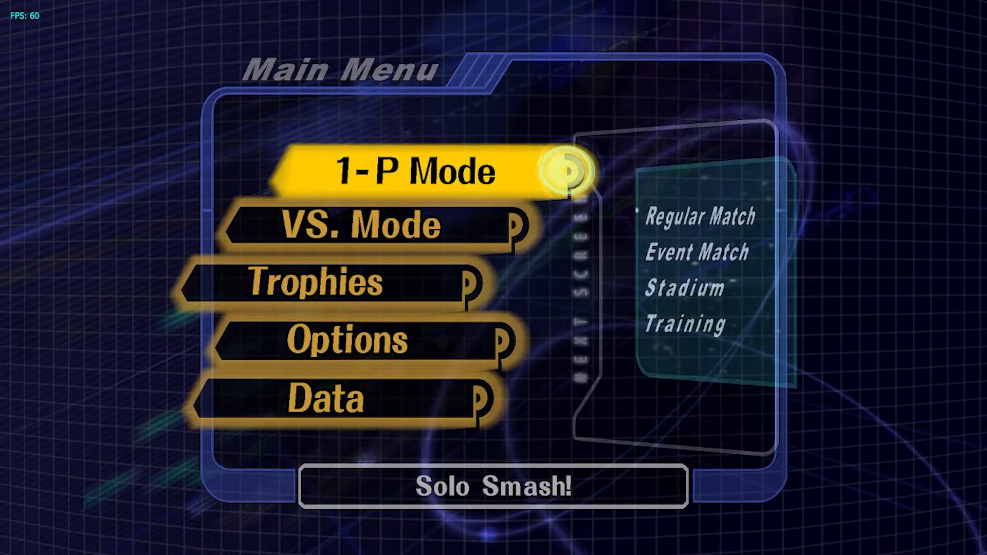
key("x")
key("z")
- Enter Melee in VS. Mode and choose Mr. Game & Watch for player one
key("Down")
key("x")
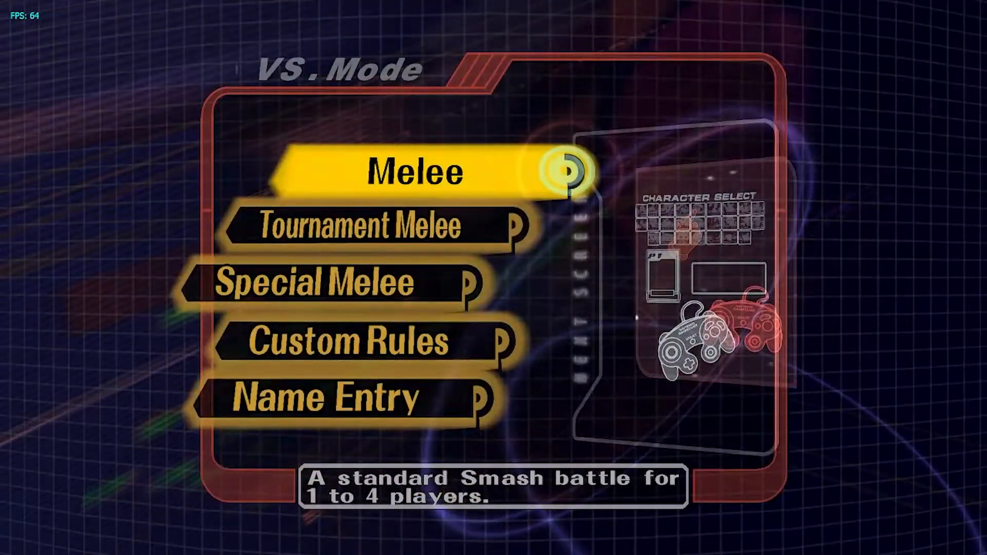
key("x")
key("Up")
key("Right")
key("Right")
key("Down")
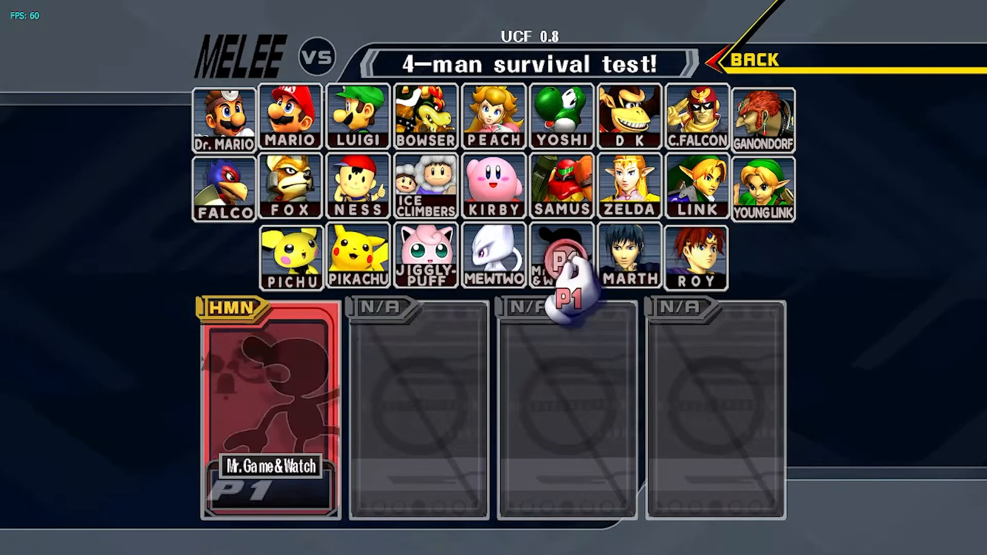
key("x")
- Turn the second player slot into a CPU and assign it Mr. Game & Watch
key("Left")
key("Down")
key("x")
key("Right")
key("Up")
key("Left")
key("x")
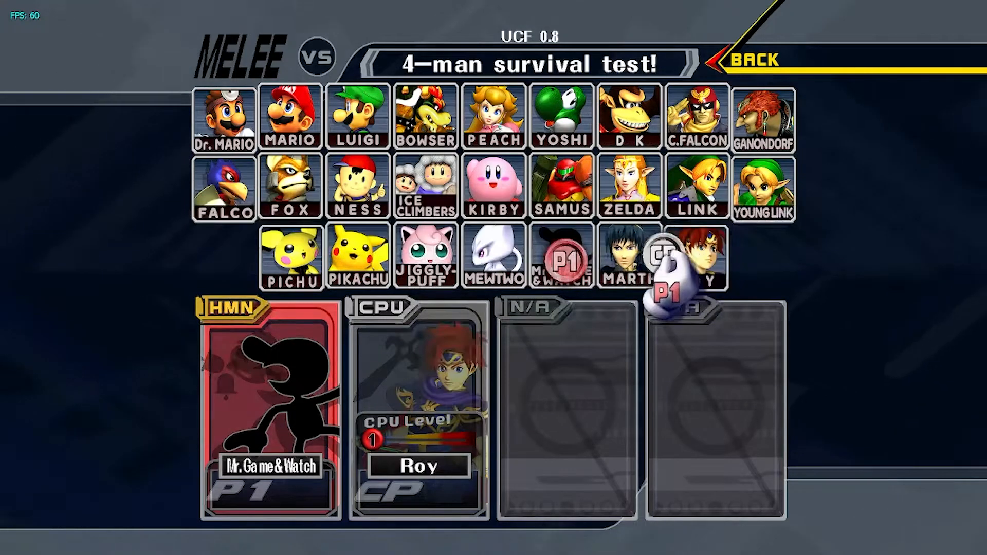
key("Left")
key("x")
- Turn the third player slot into a CPU and assign it Mr. Game & Watch
key("Down")
key("x")
key("Right")
key("Up")
key("Left")
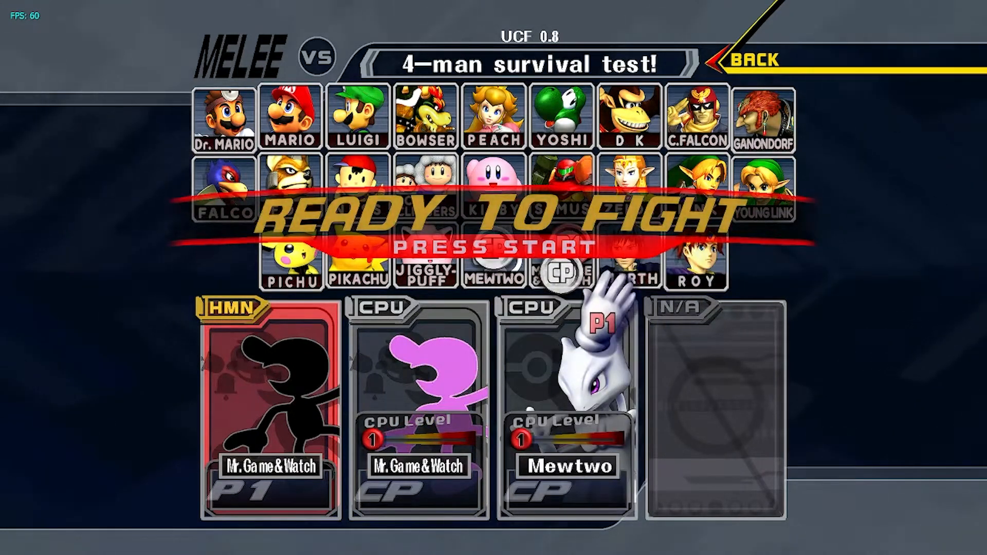
key("Up")
key("x")
key("Right")
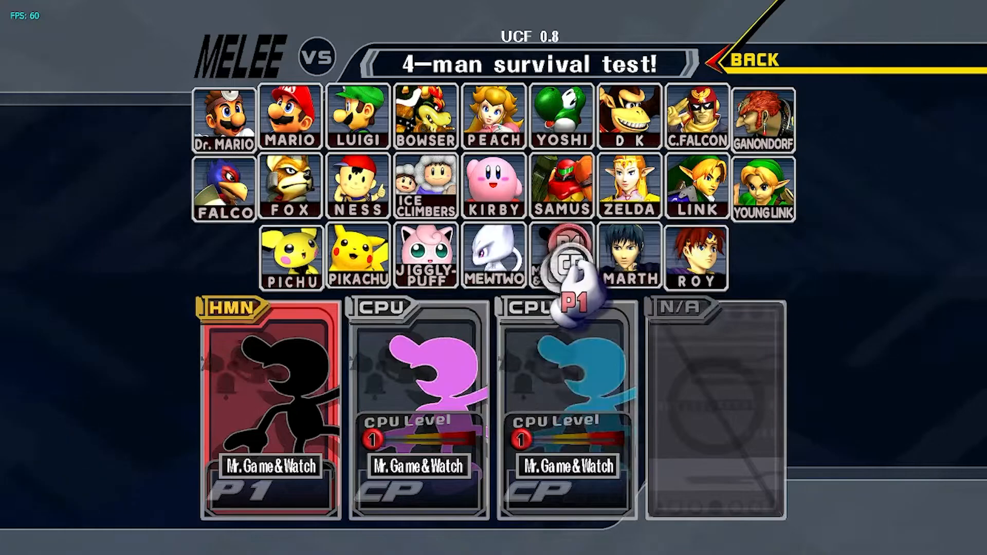
key("x")
- Turn the fourth player slot into a CPU and assign it Mr. Game & Watch
key("Right")
key("Down")
key("x")
key("Left")
key("Up")
key("Left")
key("Up")
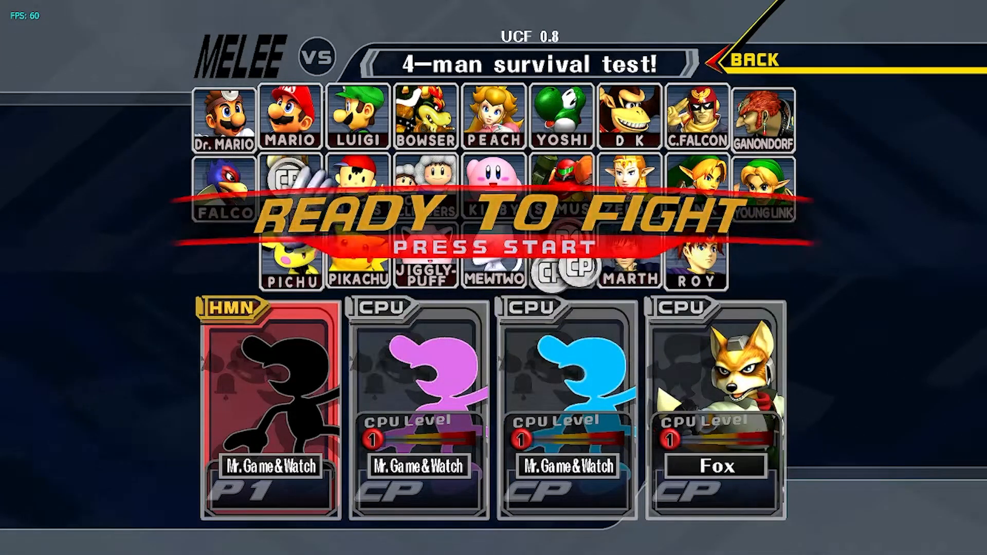
key("x")
key("Right")
key("Down")
key("x")
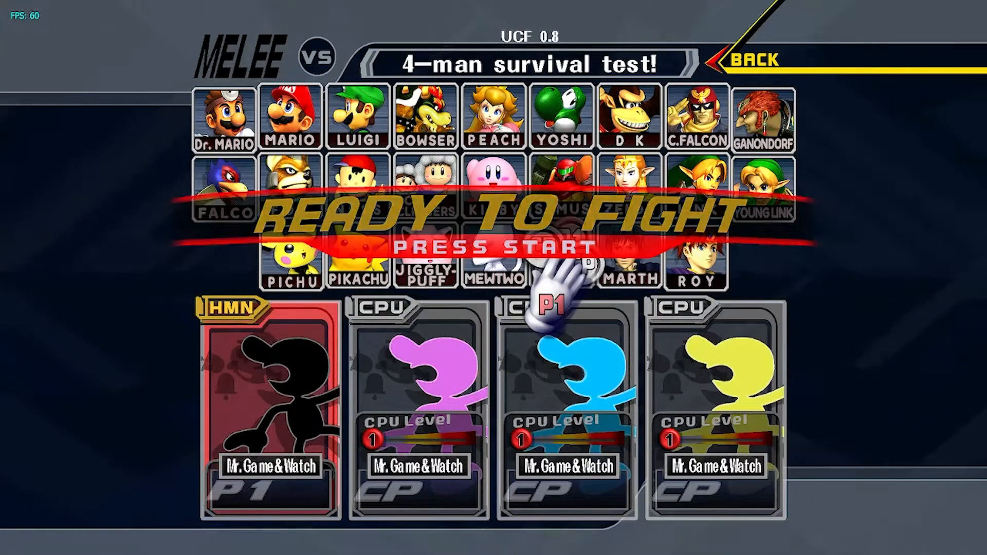
- Proceed to stage selection and start the match on Pokémon Stadium
key("Return")
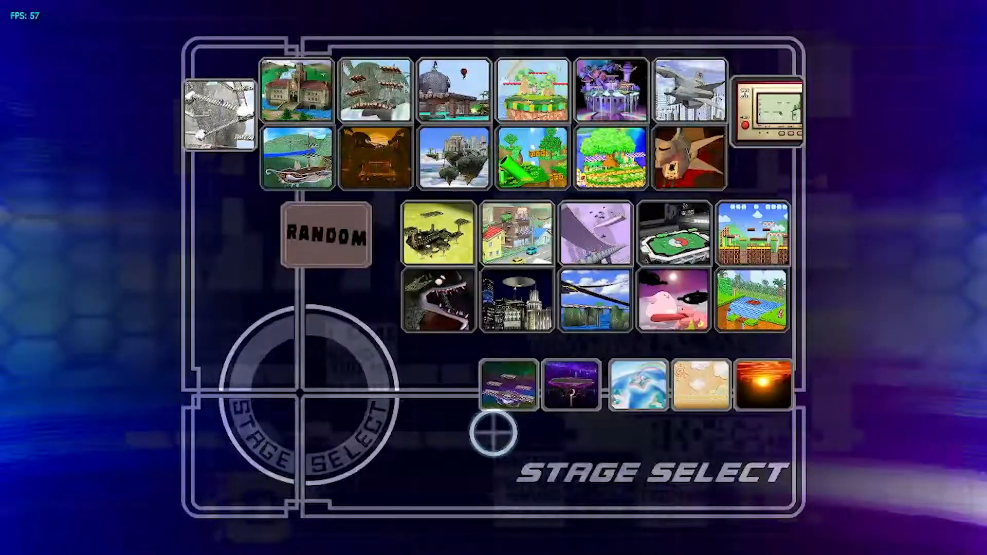
key("Right")
key("Up")
key("Left")
key("Up")
key("Right")
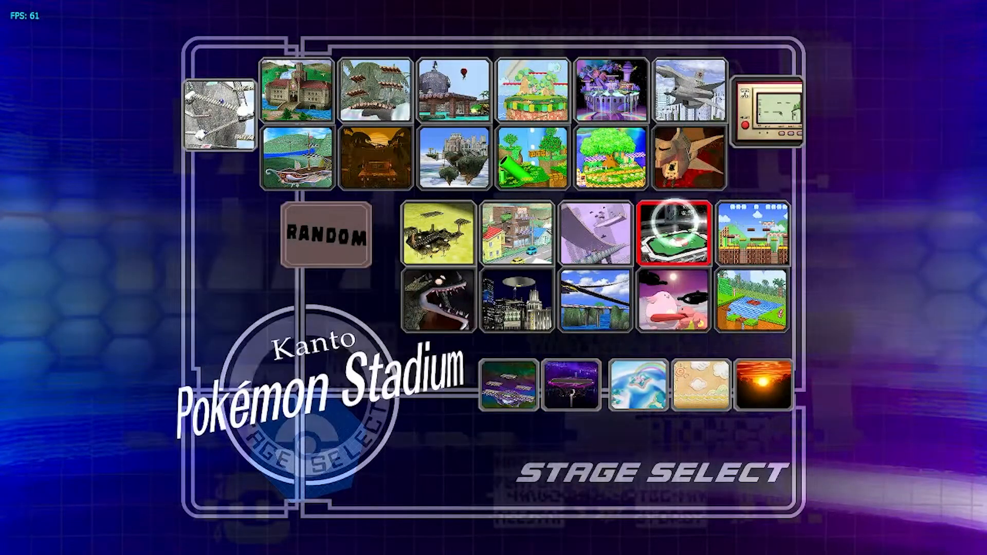
key("x")
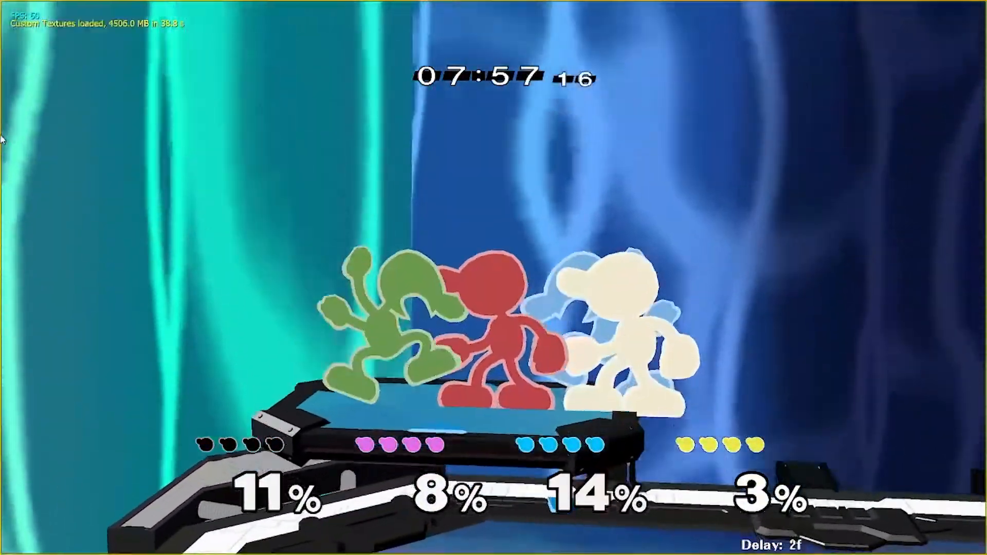
- Capture the screen area around the four fighters, switch to Pixlr E in the browser, and open the capture as an image
key("super+shift+s")
mouse_move(273, 160)
left_mouse_down()
mouse_move(293, 185)
mouse_move(609, 414)
mouse_move(736, 445)
mouse_move(717, 449)
left_mouse_up()
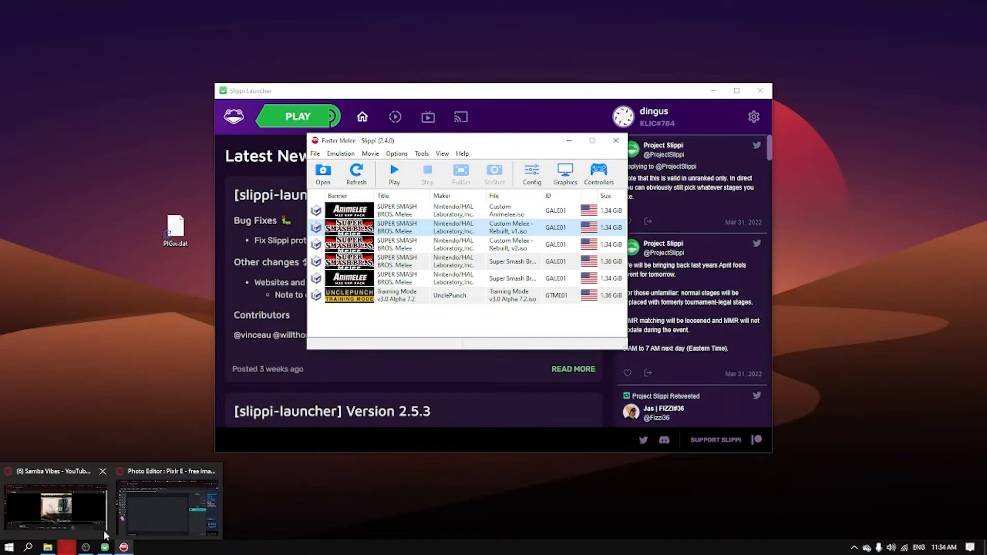
left_click(194, 506)
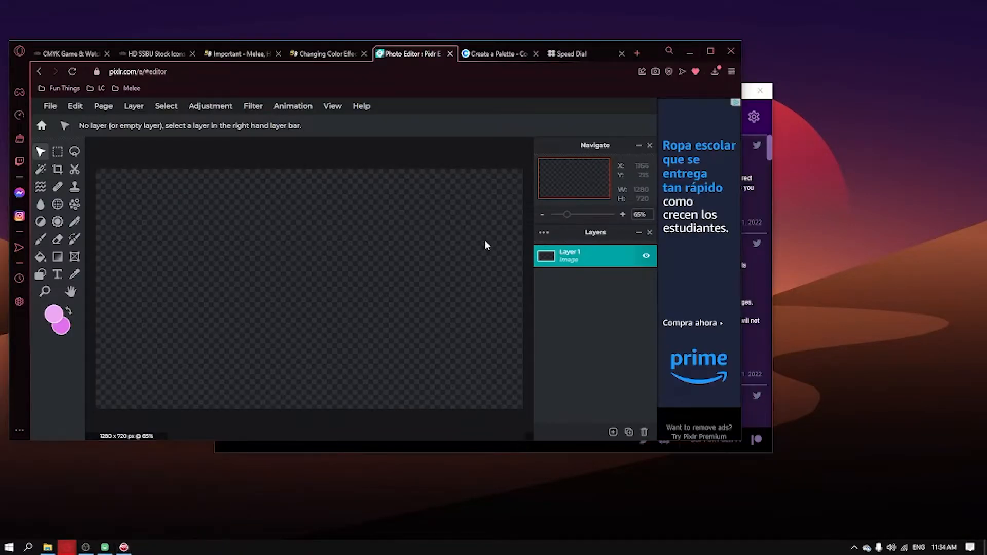
left_click(49, 106)
left_click(67, 133)
left_click(60, 214)
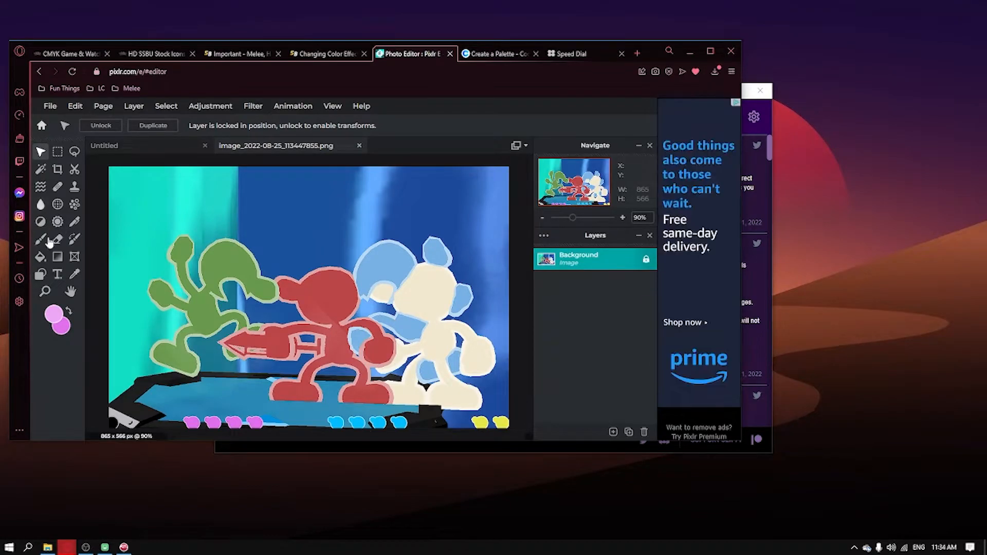
- Crop the screenshot to 863 x 492 px to cut off the stock icons, and close the Untitled document
left_click(57, 169)
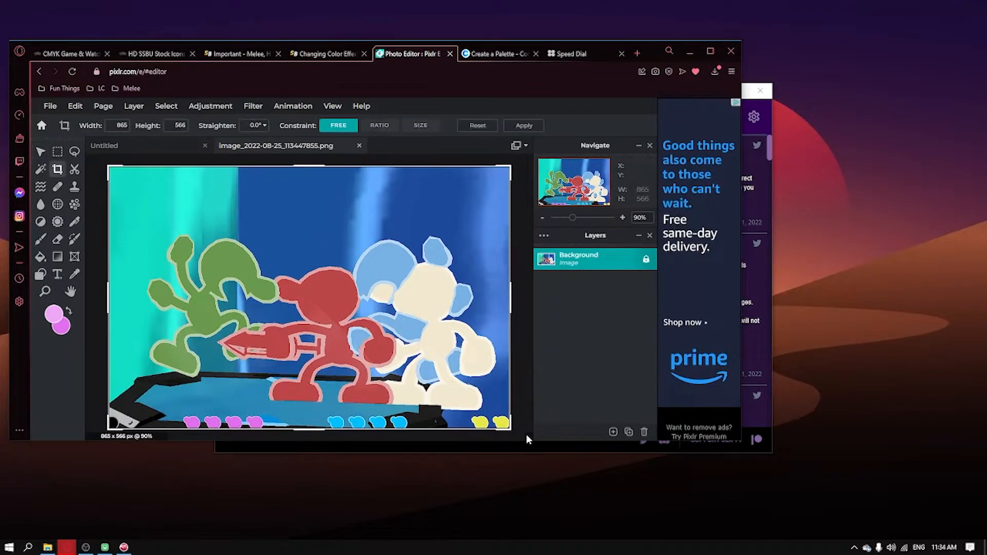
left_click_drag(511, 431, 566, 415)
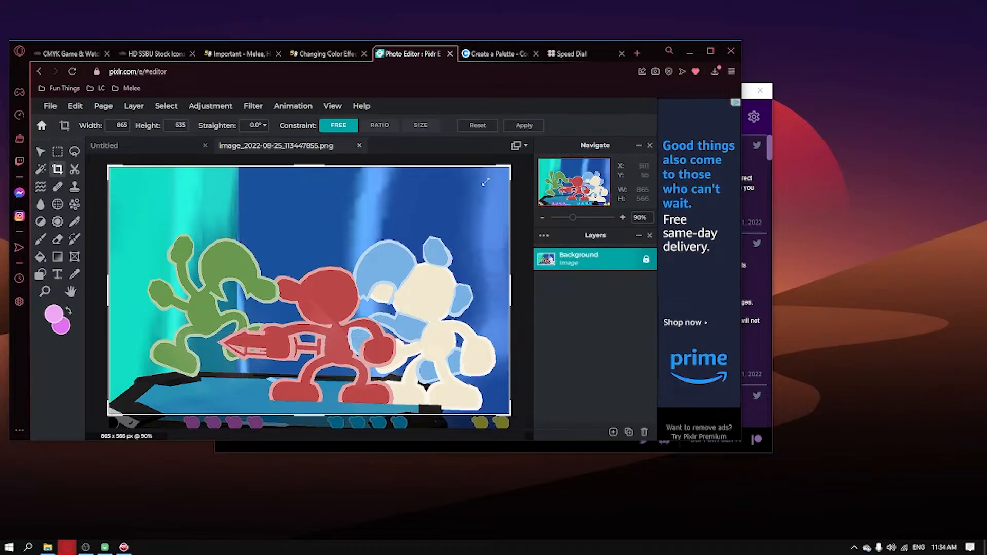
left_click_drag(511, 166, 517, 194)
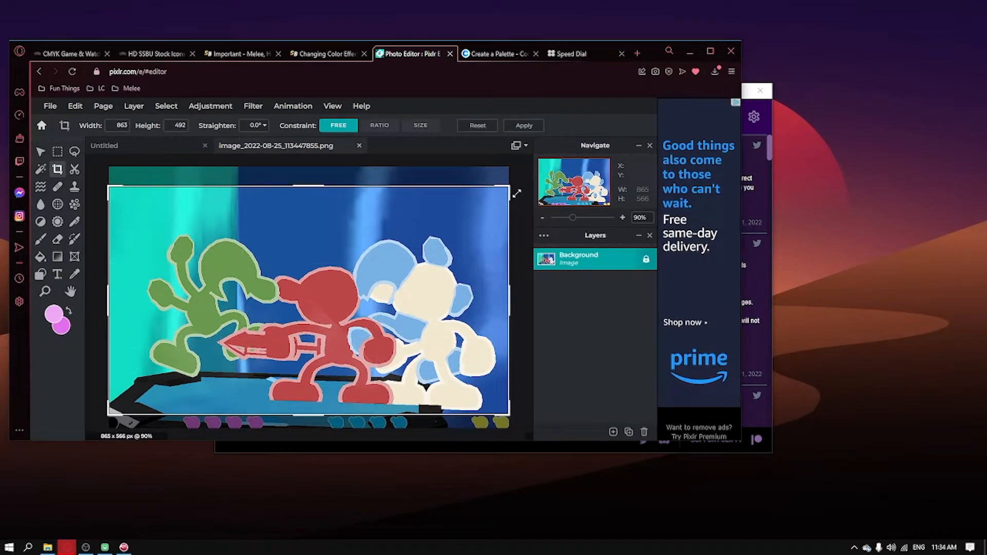
left_click(543, 219)
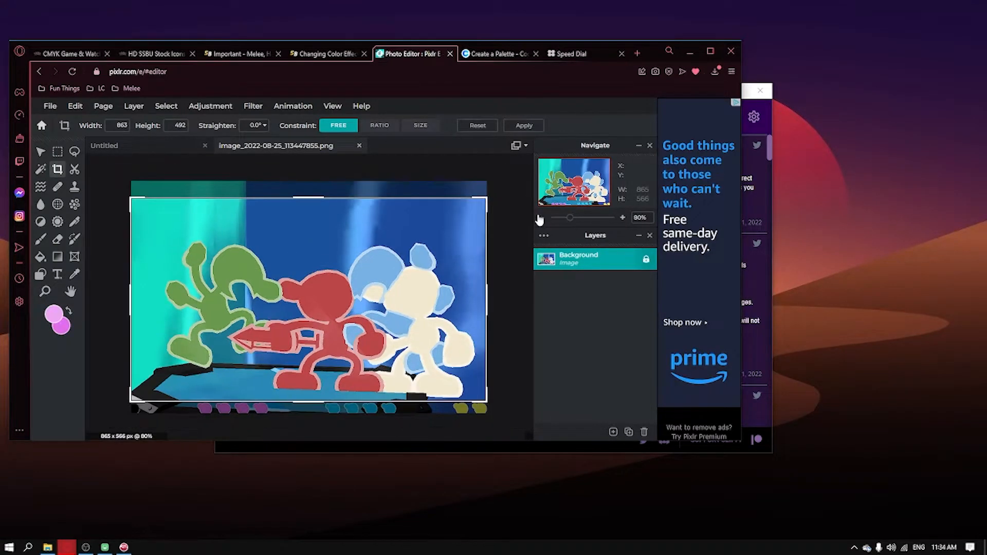
left_click(41, 152)
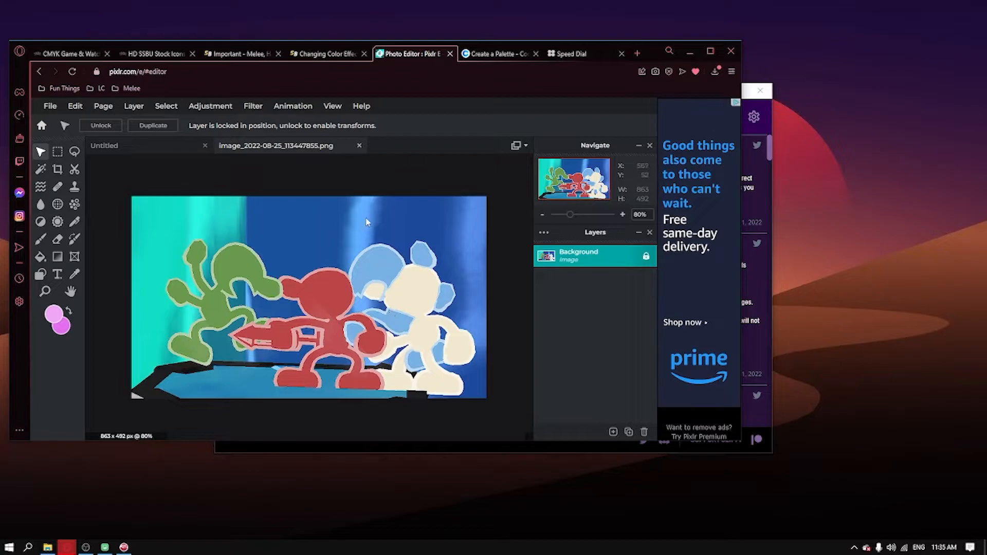
left_click(206, 145)
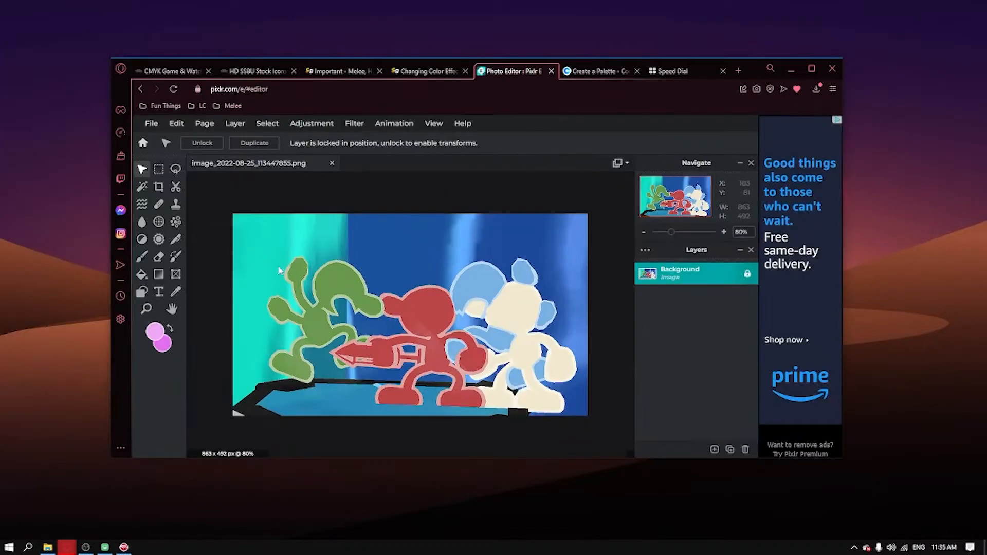
- Switch to the netplay folder in File Explorer and open User > Load > Textures > GALE01 > main > hud > stocks_pixelart
mouse_move(47, 547)
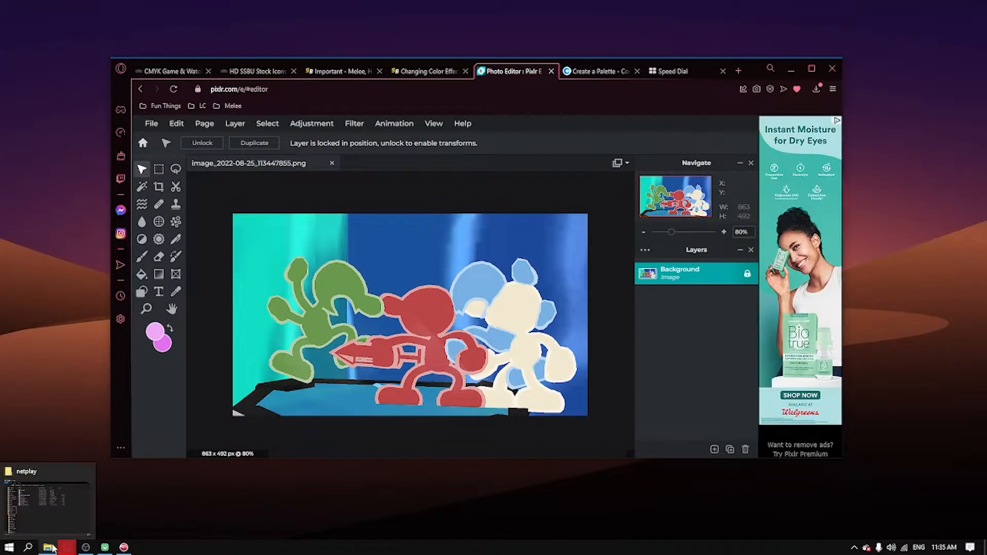
left_click(93, 508)
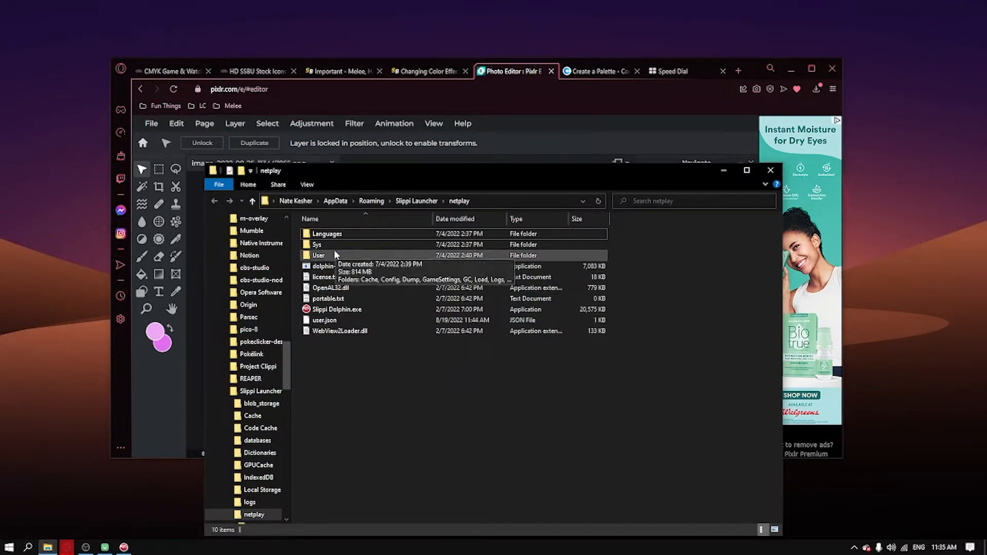
double_click(319, 255)
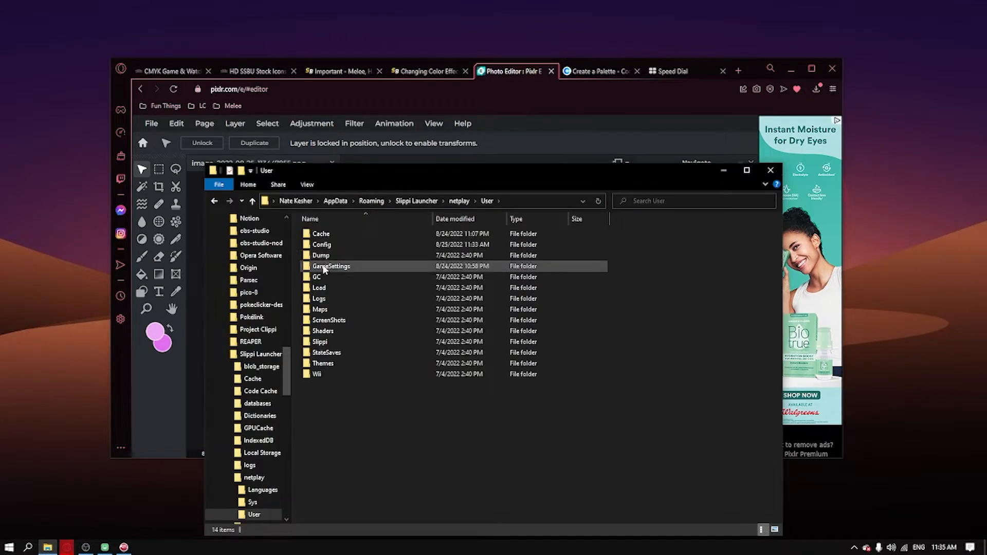
double_click(330, 287)
double_click(363, 233)
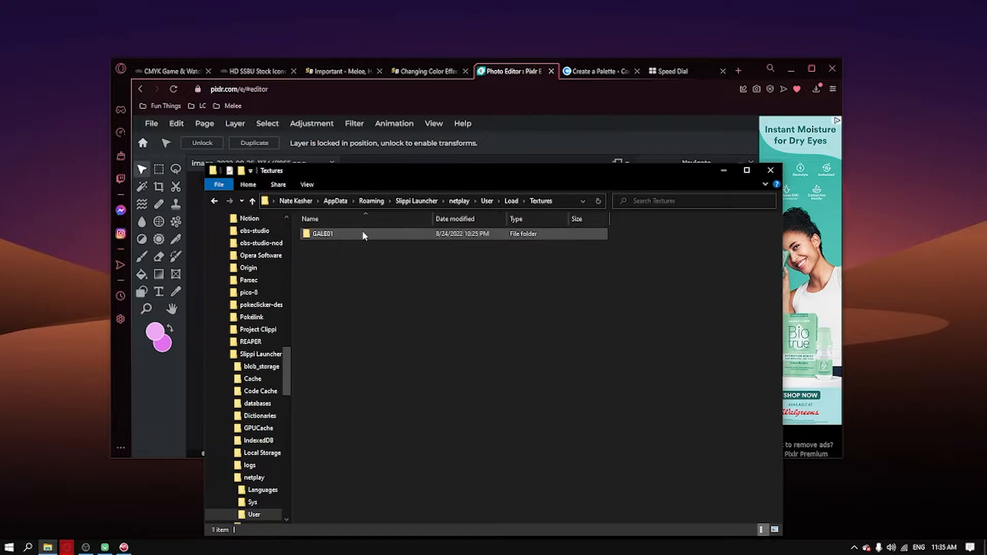
double_click(363, 232)
double_click(358, 245)
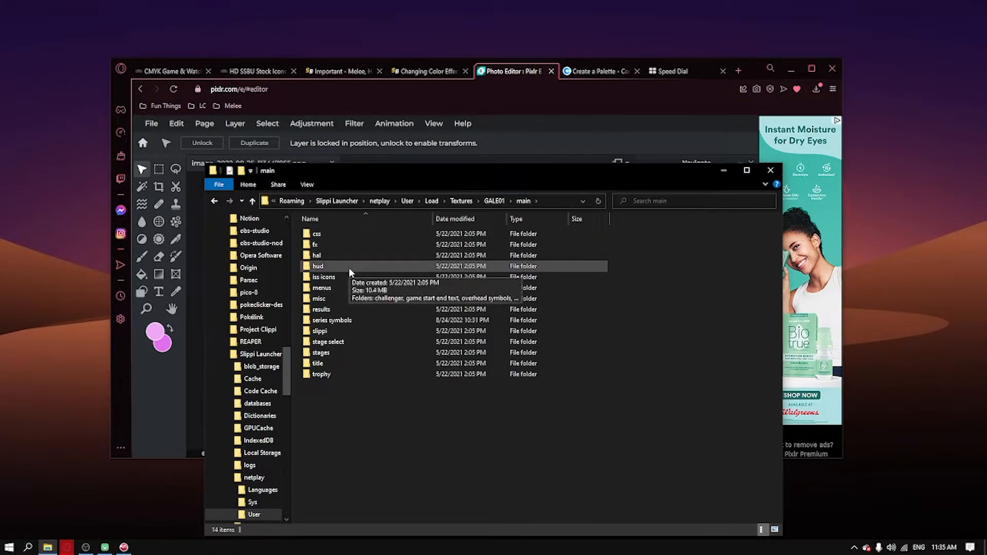
double_click(348, 268)
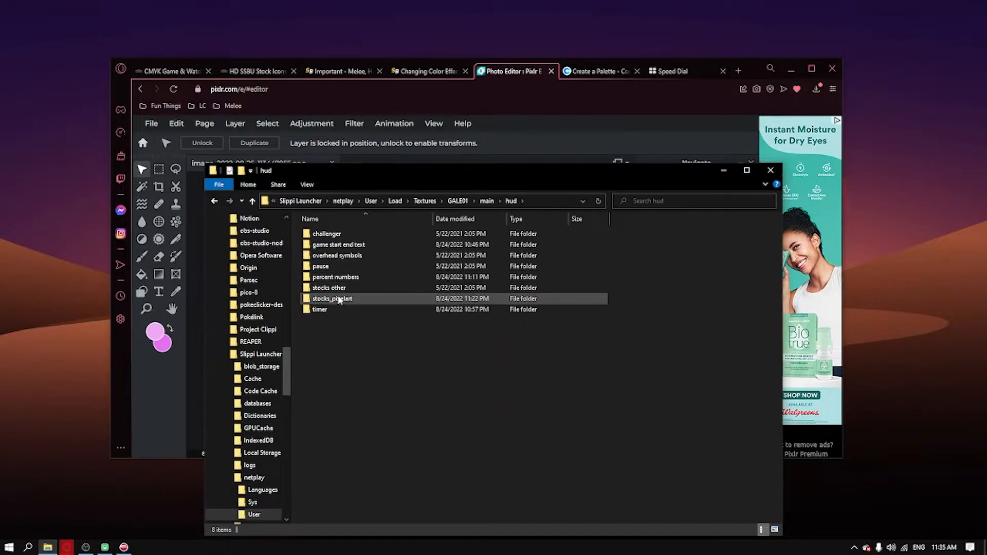
double_click(340, 300)
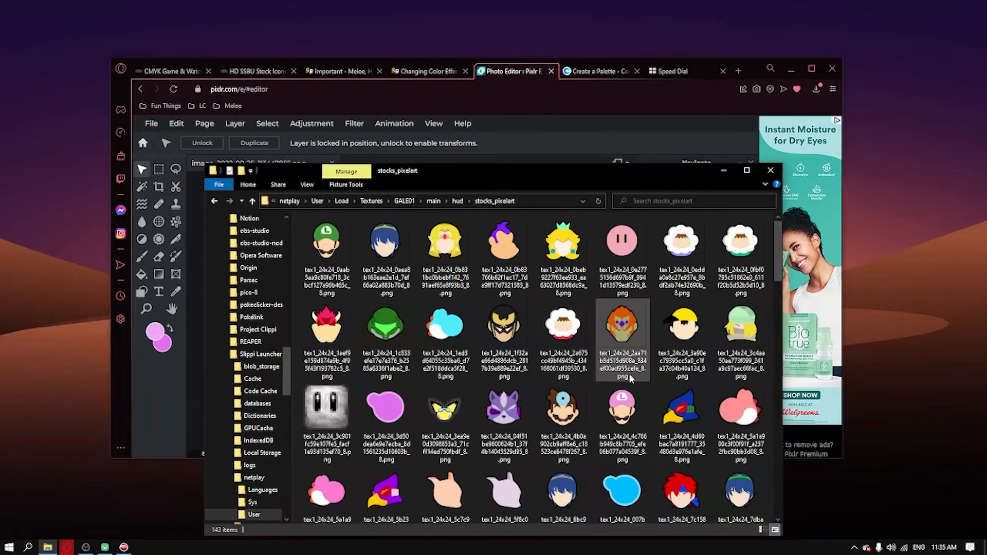
- Look through the stock icon textures in stocks_pixelart for the Mr. Game & Watch icons
scroll(664, 407, "down", 5)
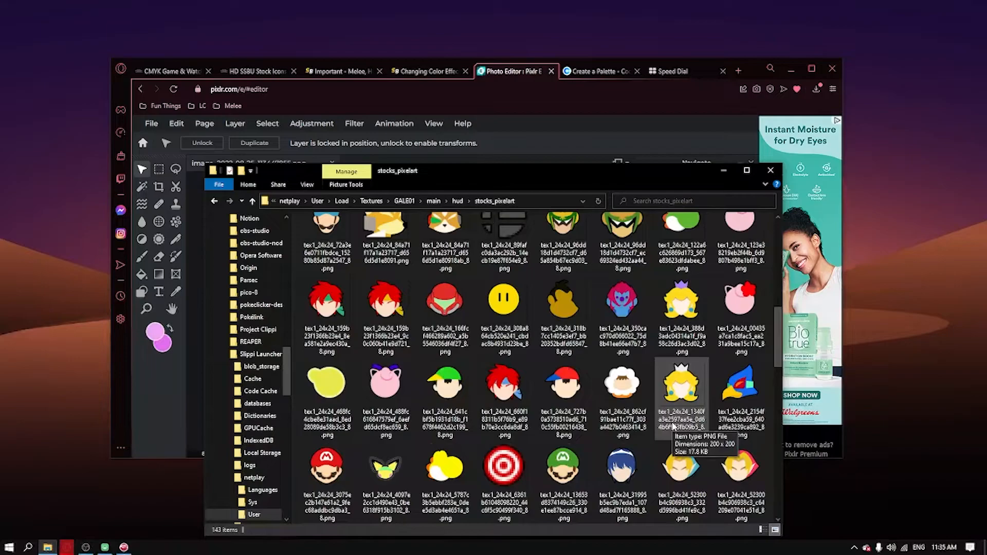
scroll(646, 412, "up", 5)
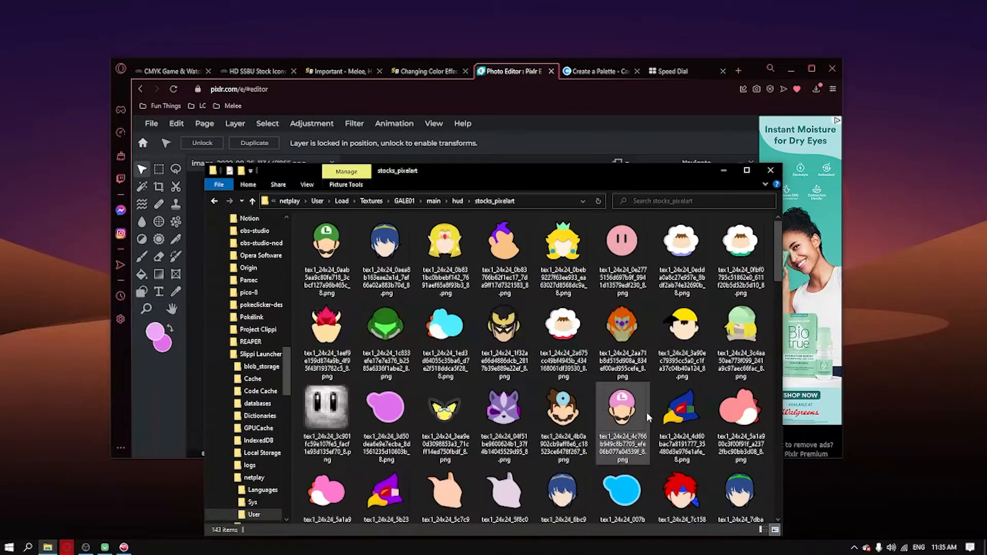
scroll(646, 412, "down", 10)
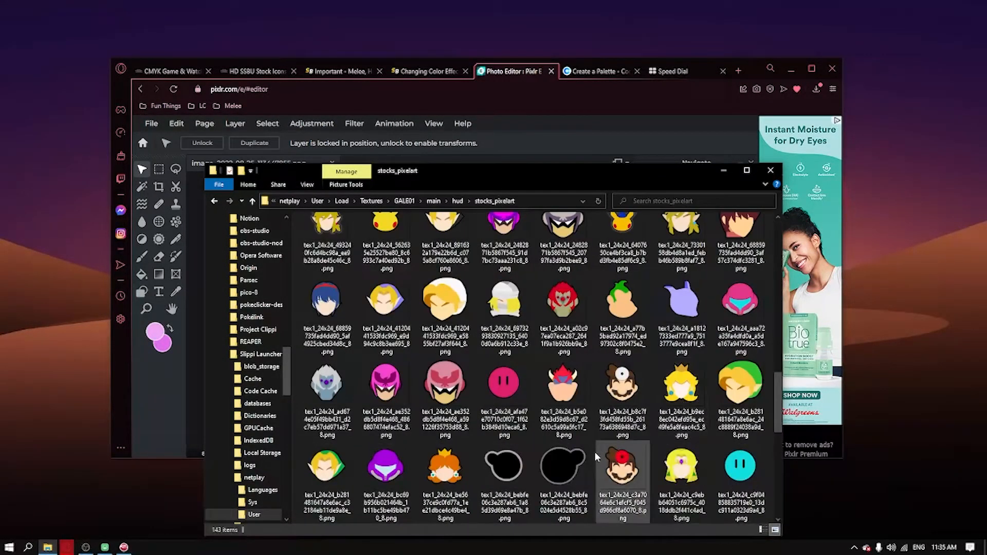
scroll(540, 437, "down", 5)
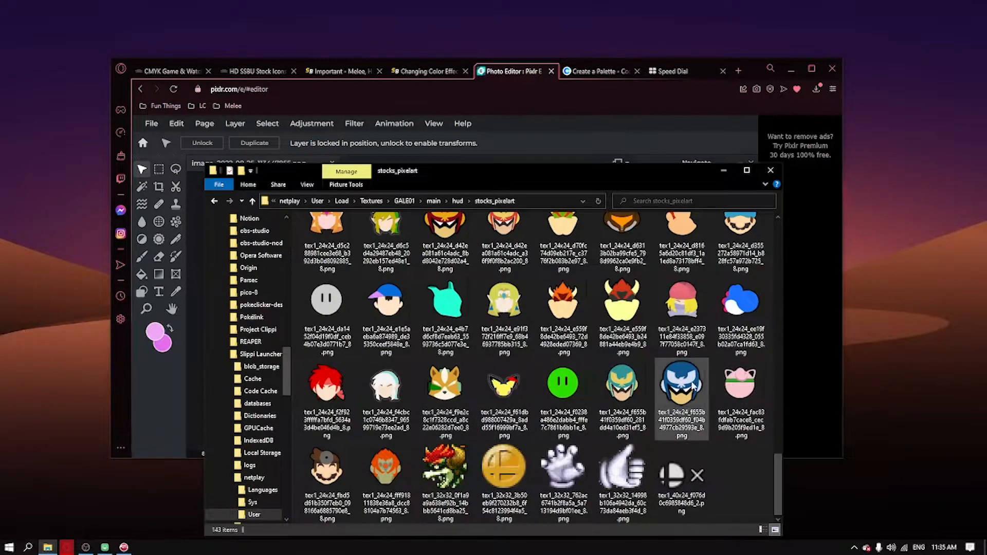
scroll(694, 380, "up", 2)
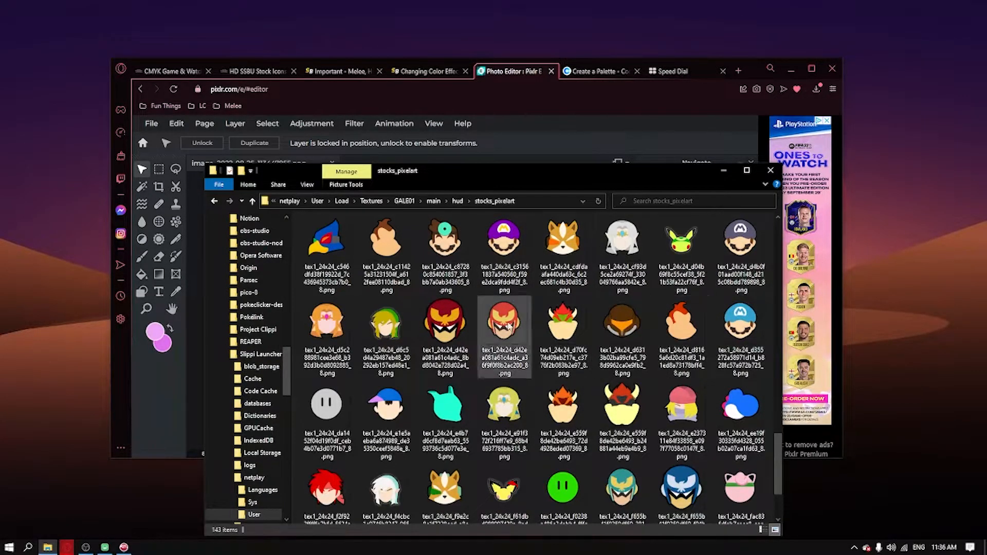
scroll(568, 416, "up", 2)
scroll(568, 413, "up", 2)
scroll(591, 411, "down", 3)
scroll(543, 383, "up", 1)
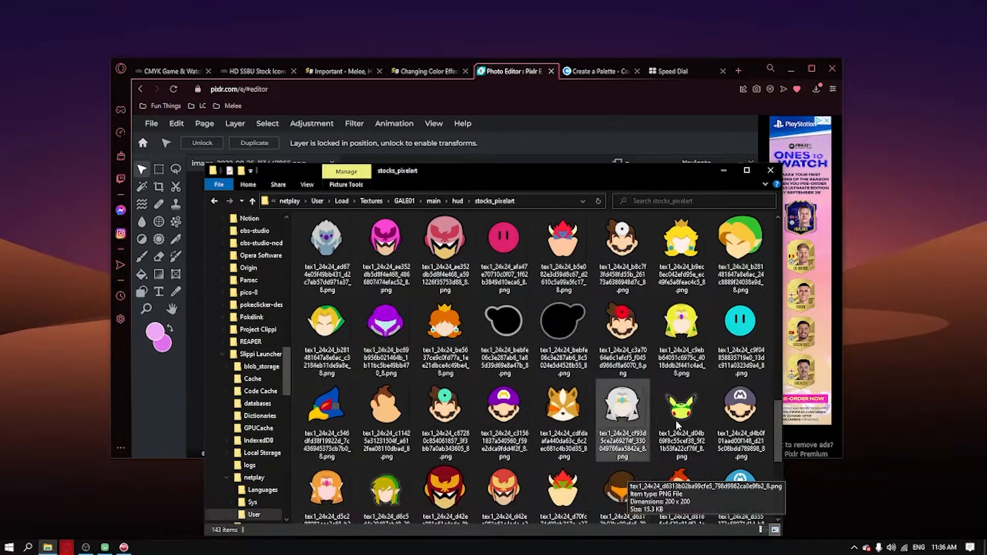
- Open the smaller black Mr. Game & Watch stock icon from the folder in Pixlr E and minimize File Explorer
left_click(504, 327)
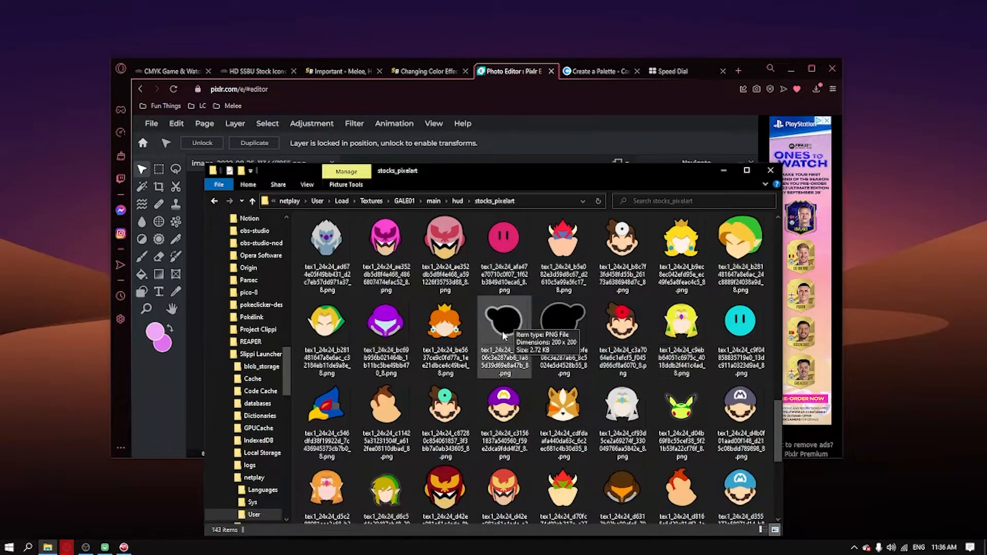
left_click_drag(561, 175, 557, 323)
left_click_drag(500, 476, 456, 322)
left_click(445, 306)
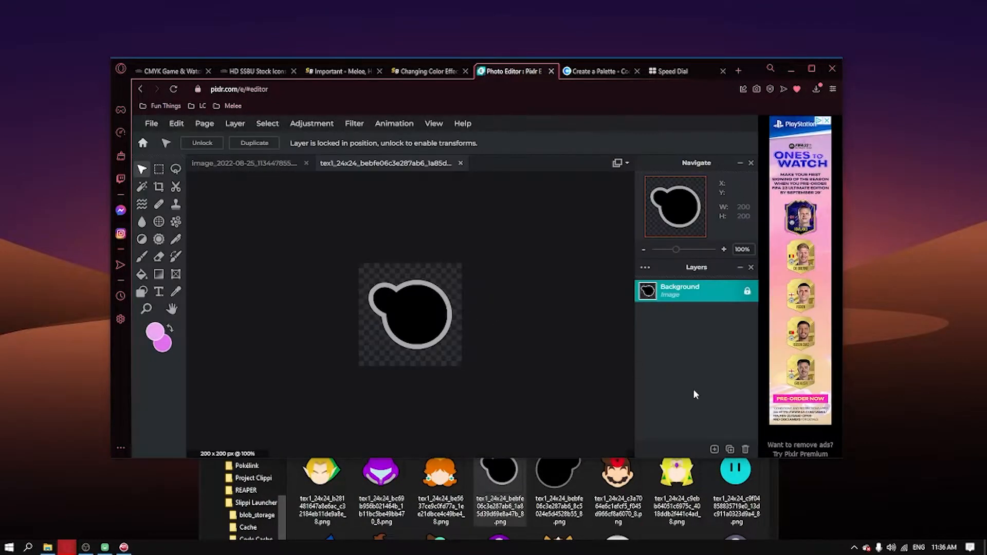
left_click(776, 507)
left_click(719, 319)
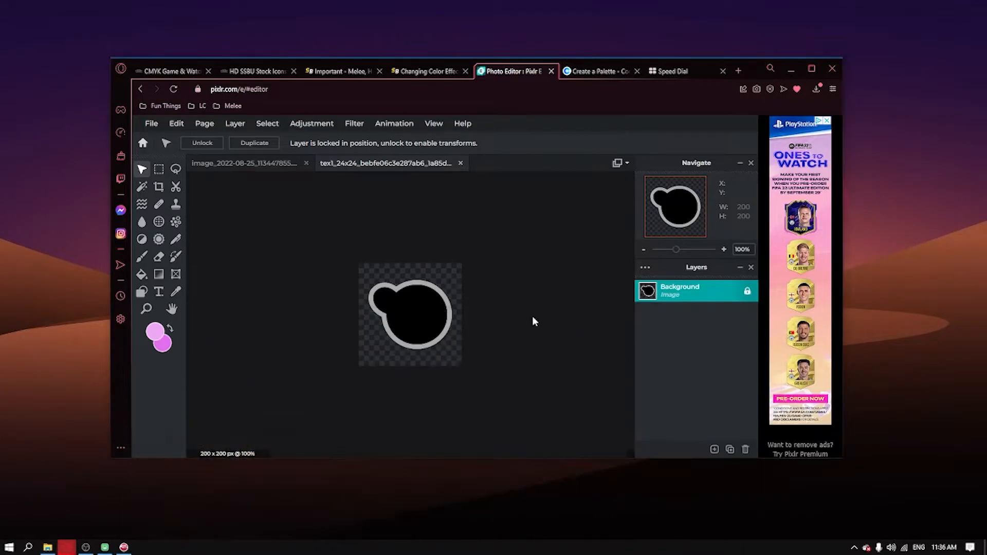
- Sample the green costume's body and outline colours from the screenshot, and return to the stock icon with the Fill tool active
left_click(221, 165)
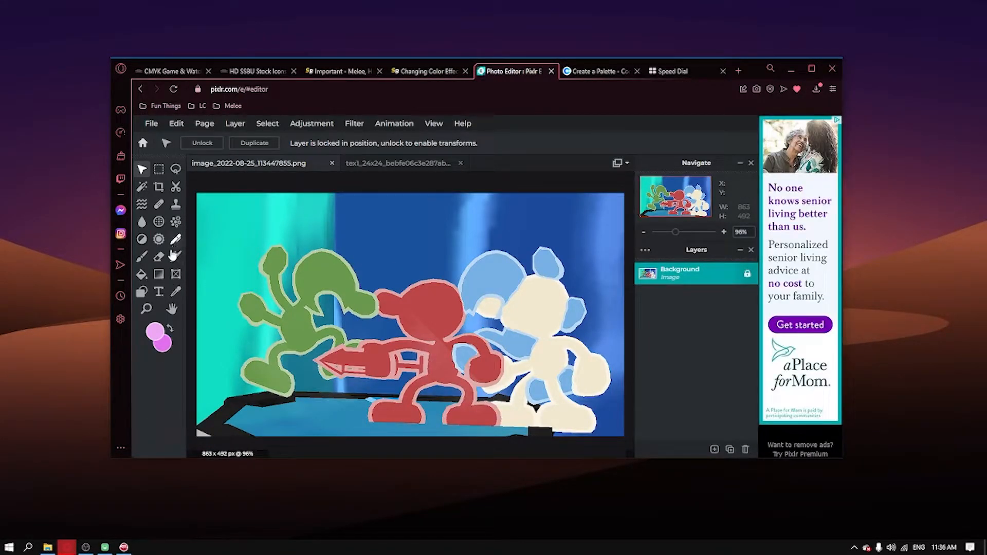
left_click(175, 291)
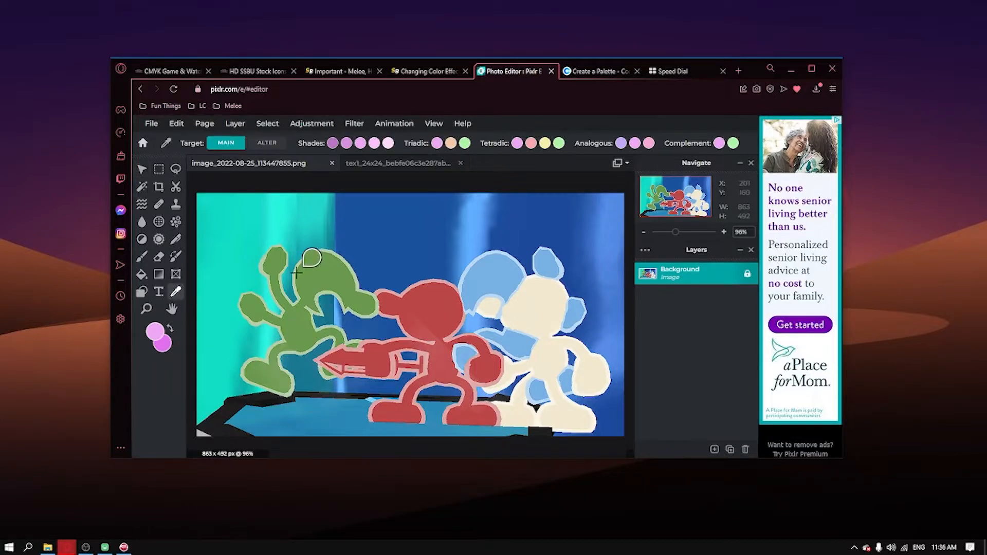
left_click(313, 279)
left_click(170, 328)
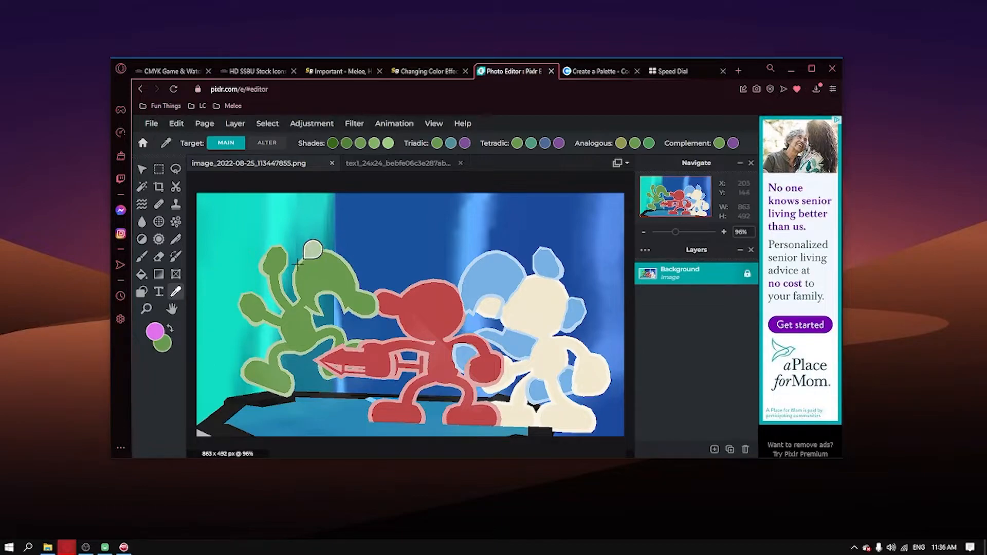
left_click(297, 265)
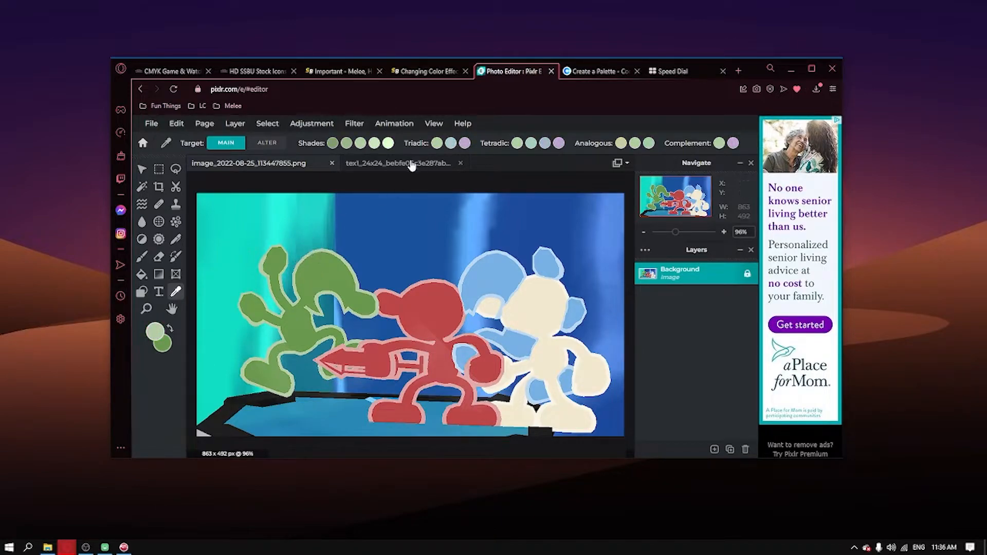
left_click(412, 163)
scroll(421, 287, "up", 8)
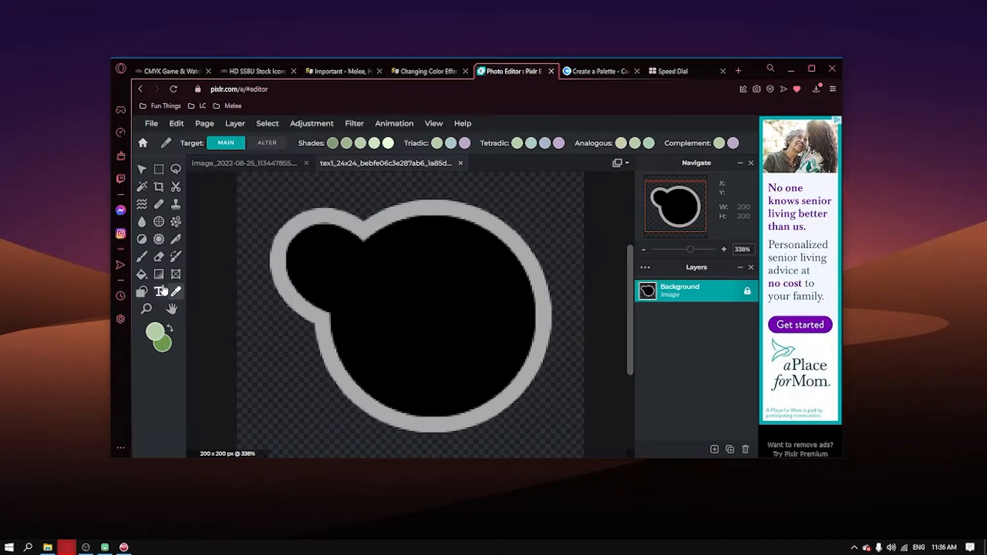
left_click(142, 275)
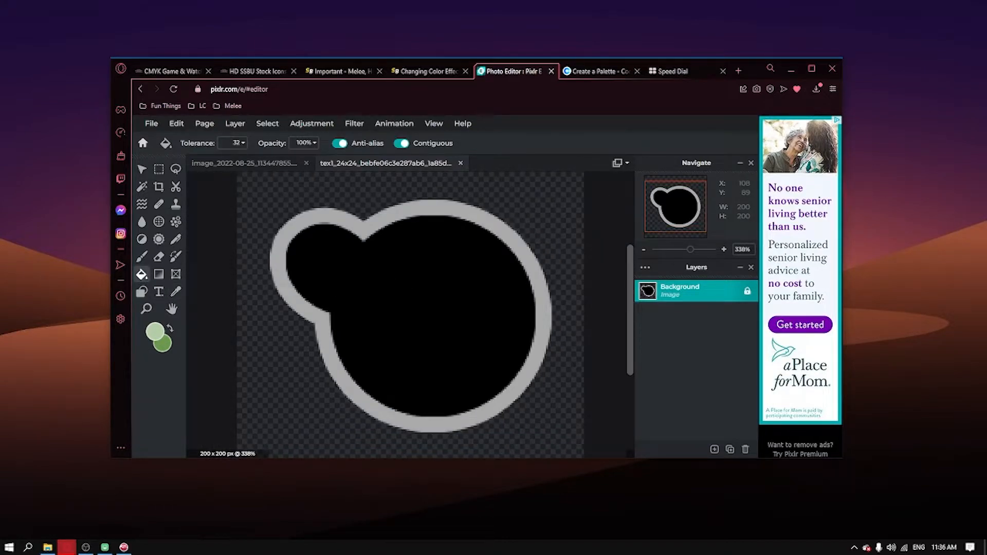
- Try filling the stock icon's body and outline with the sampled greens at tolerance 32, and undo the fills
left_click(425, 297)
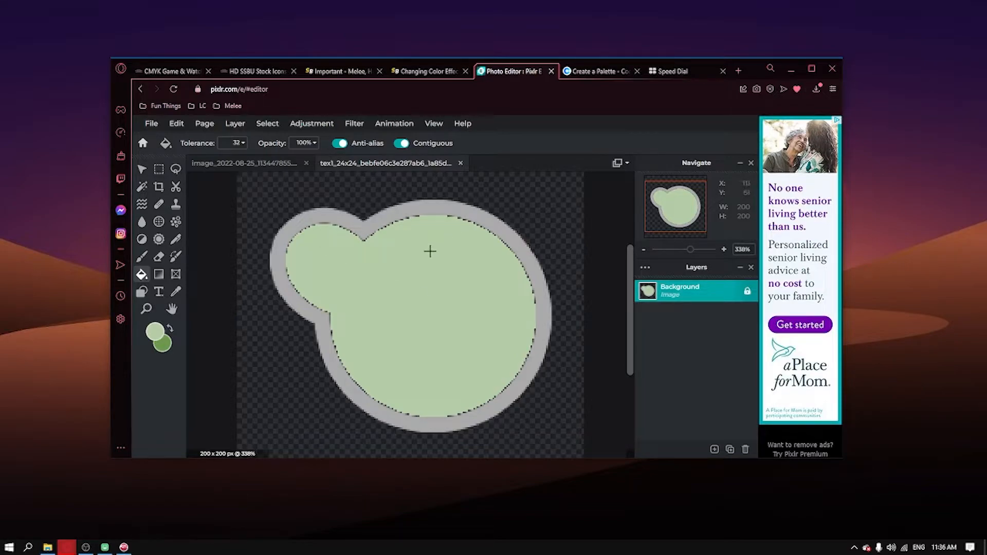
right_click(422, 267)
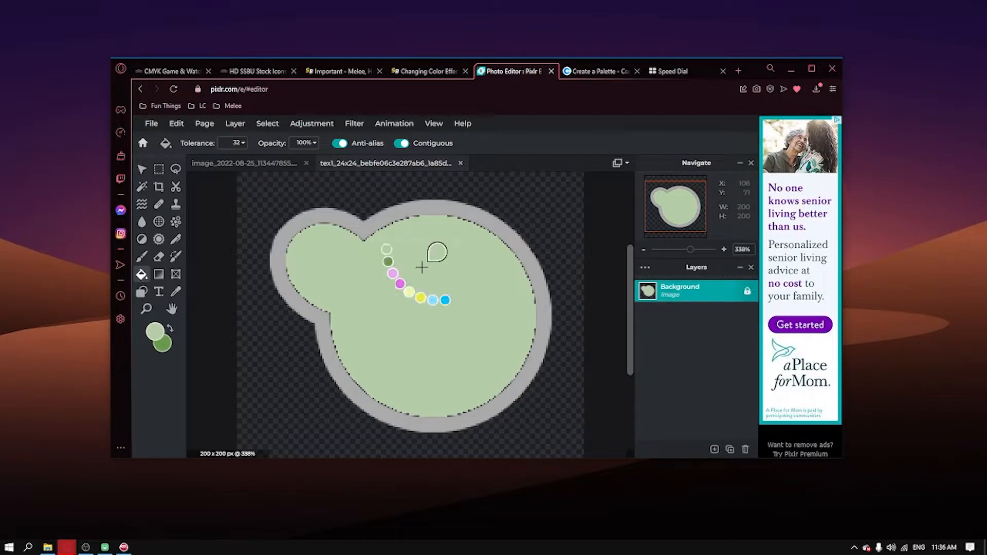
key("ctrl+z")
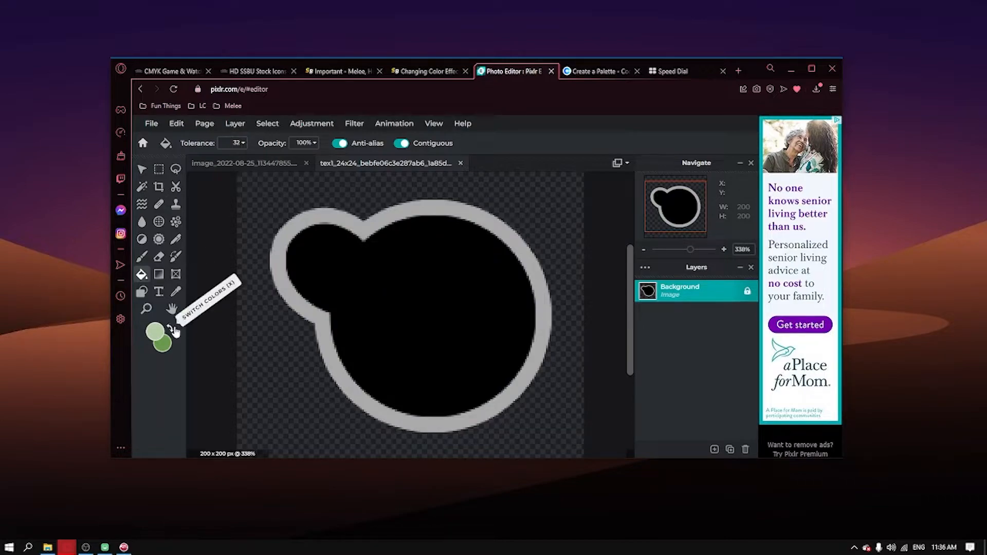
left_click(297, 224)
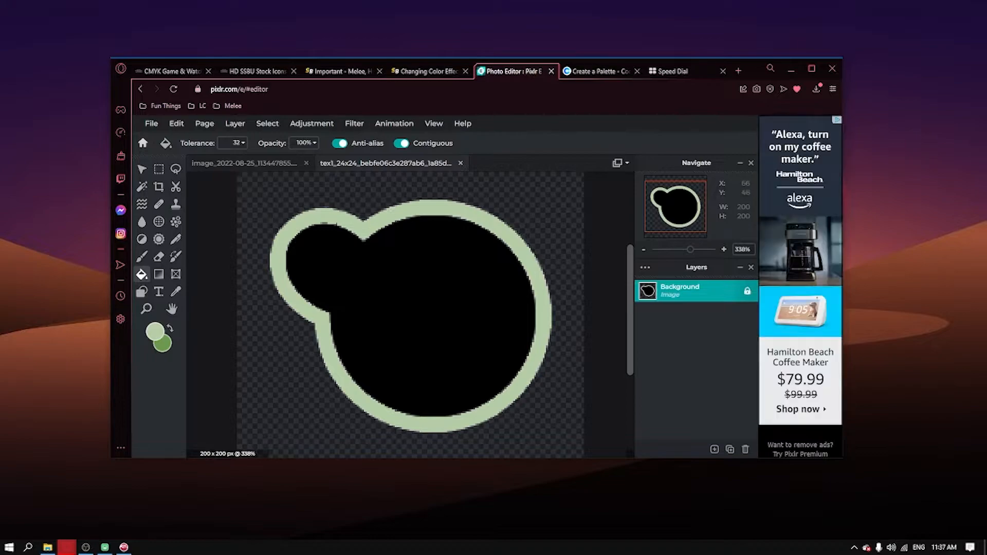
left_click(170, 328)
left_click(464, 307)
right_click(455, 303)
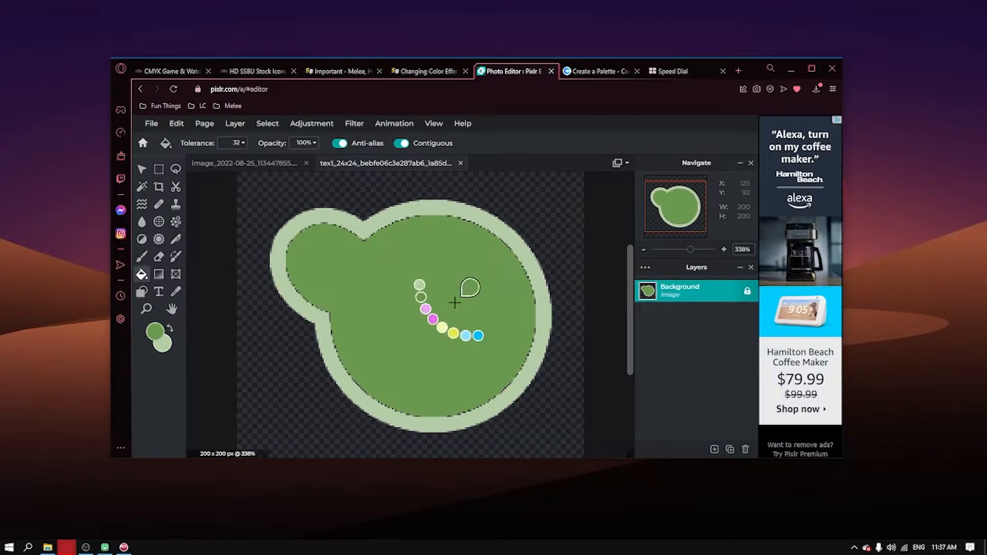
key("ctrl+z")
key("ctrl+z")
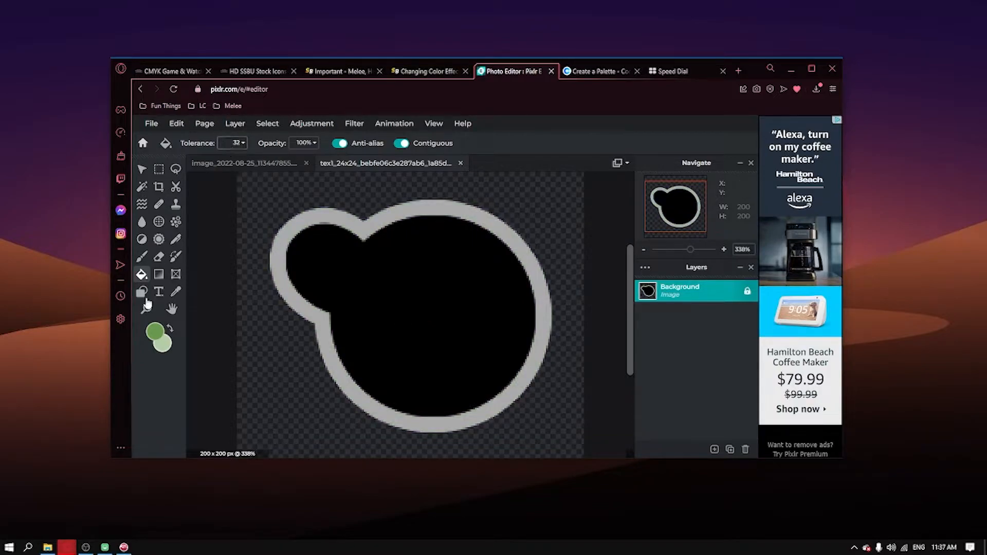
left_click(170, 328)
- Fill the icon's outline with the light green at tolerance 102 and its body with the darker green at tolerance 54
left_click(238, 144)
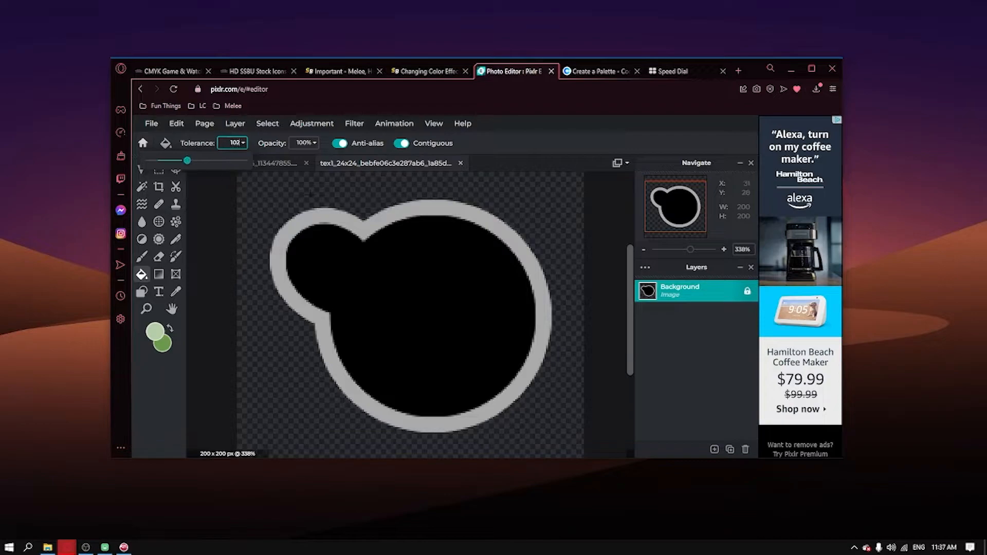
left_click(367, 223)
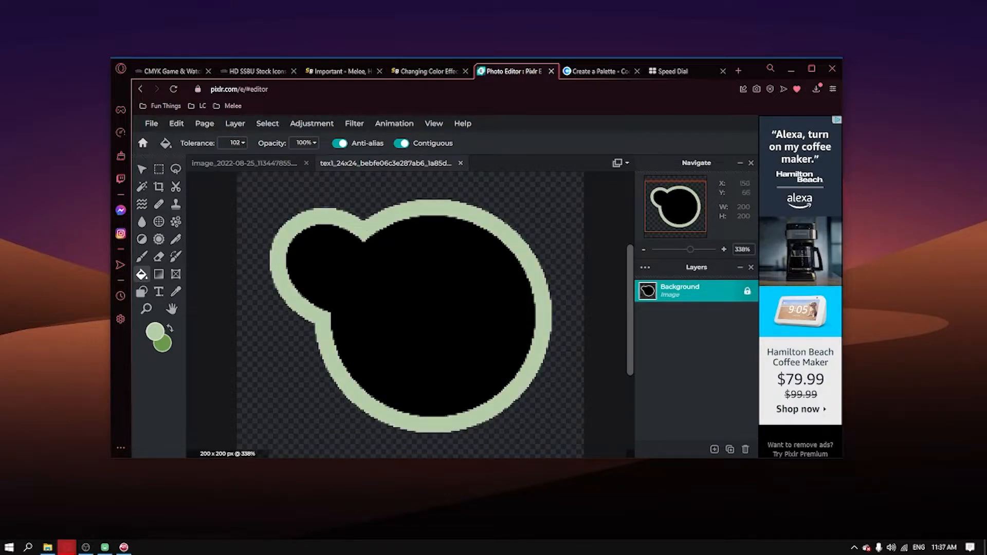
left_click(173, 332)
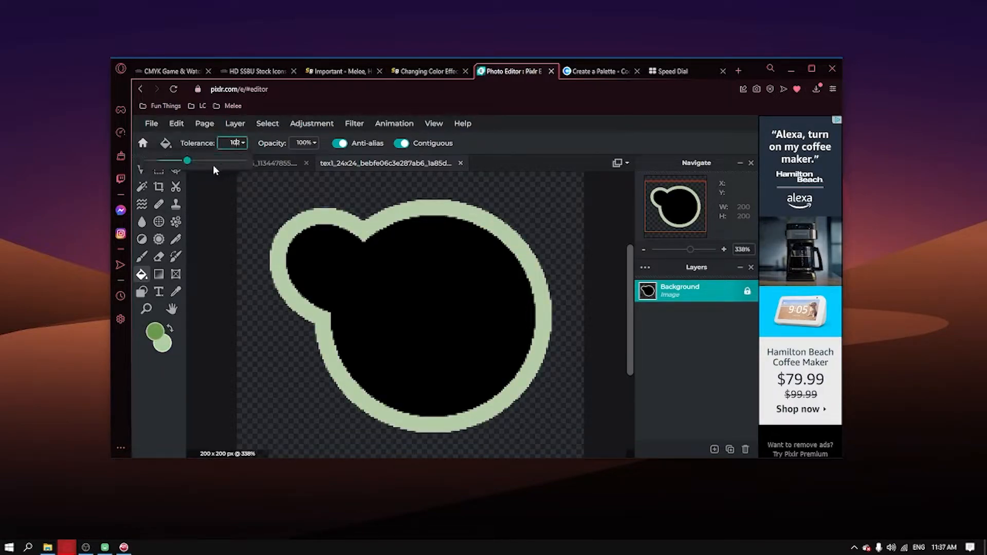
left_click(439, 281)
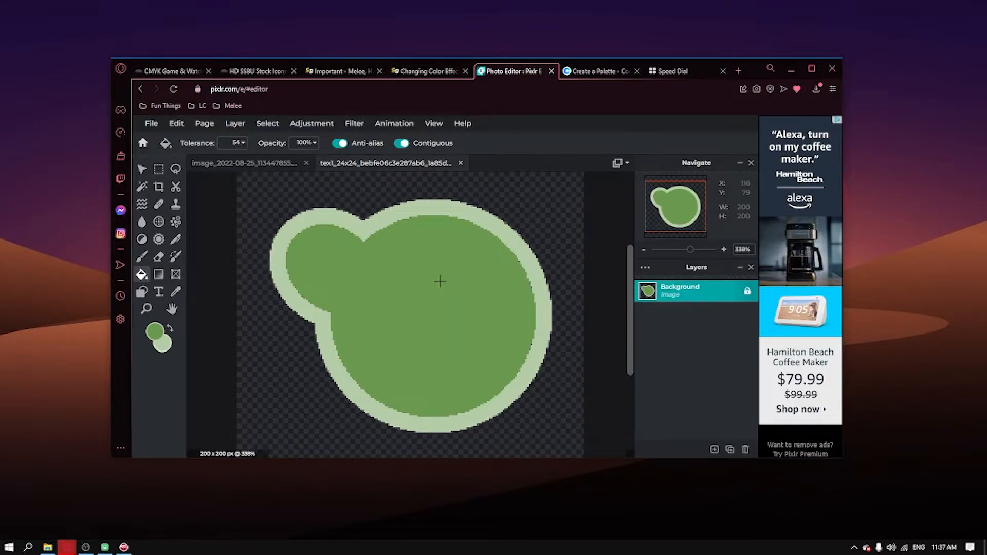
scroll(504, 270, "down", 5)
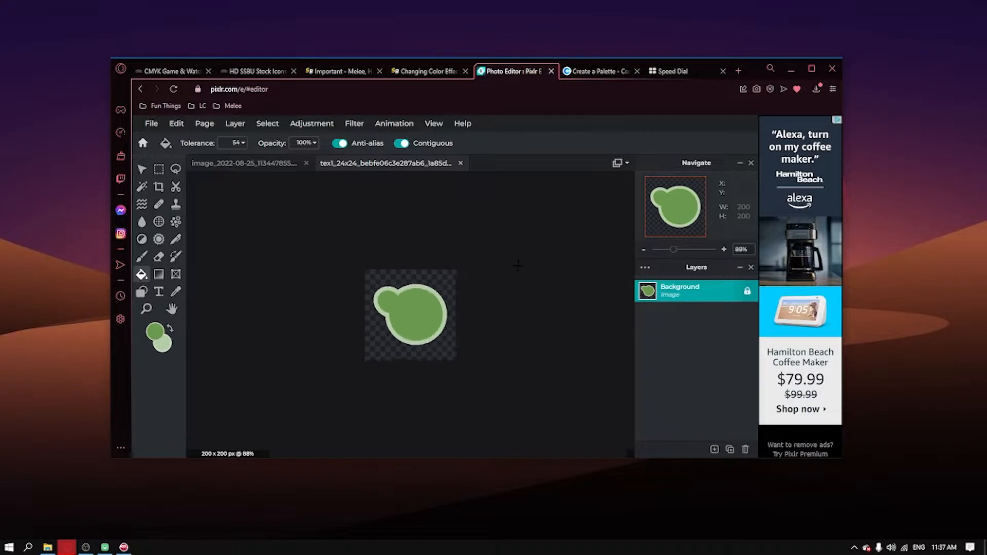
scroll(518, 261, "down", 3)
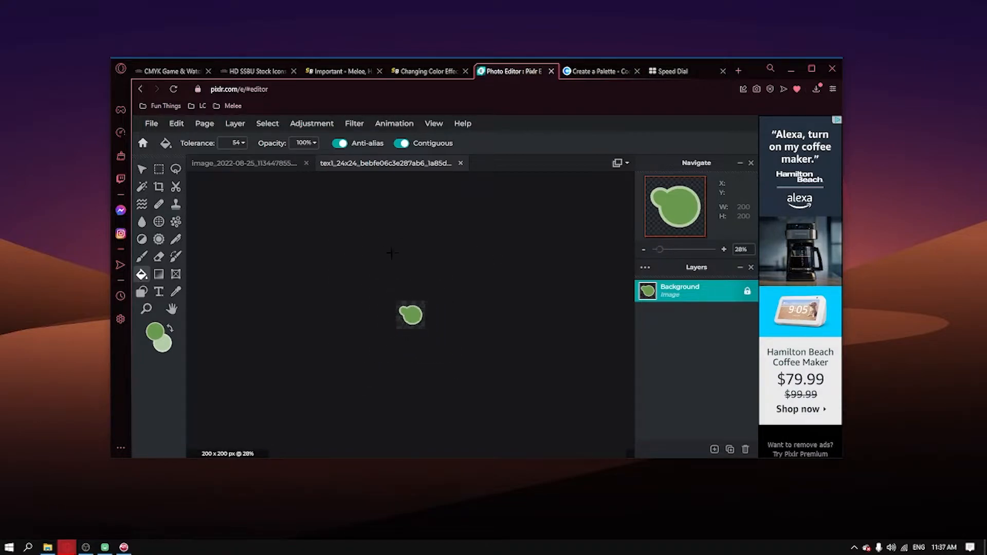
scroll(488, 256, "up", 8)
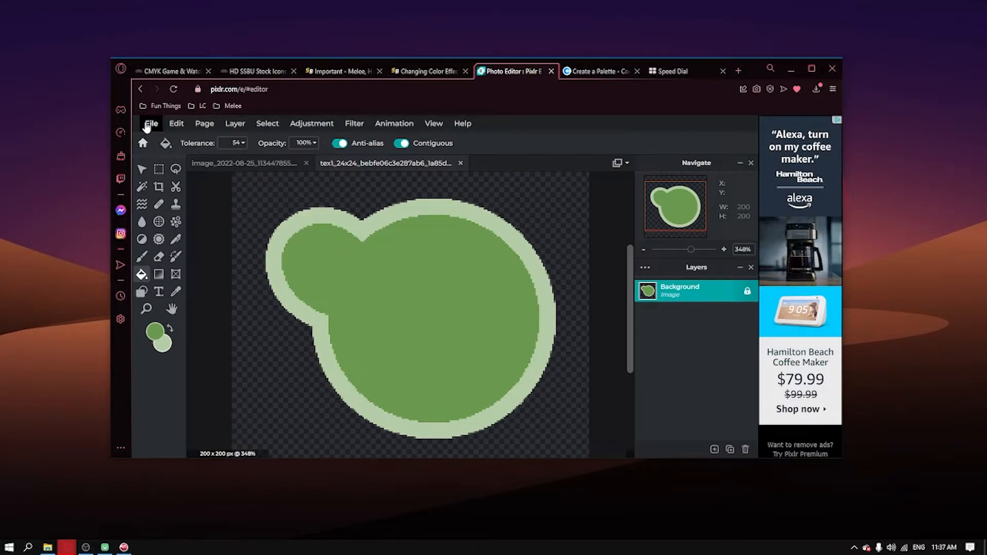
- Save the green icon as a PNG under its existing name in a new Downloads folder called Tutorial G&M
left_click(147, 124)
left_click(189, 212)
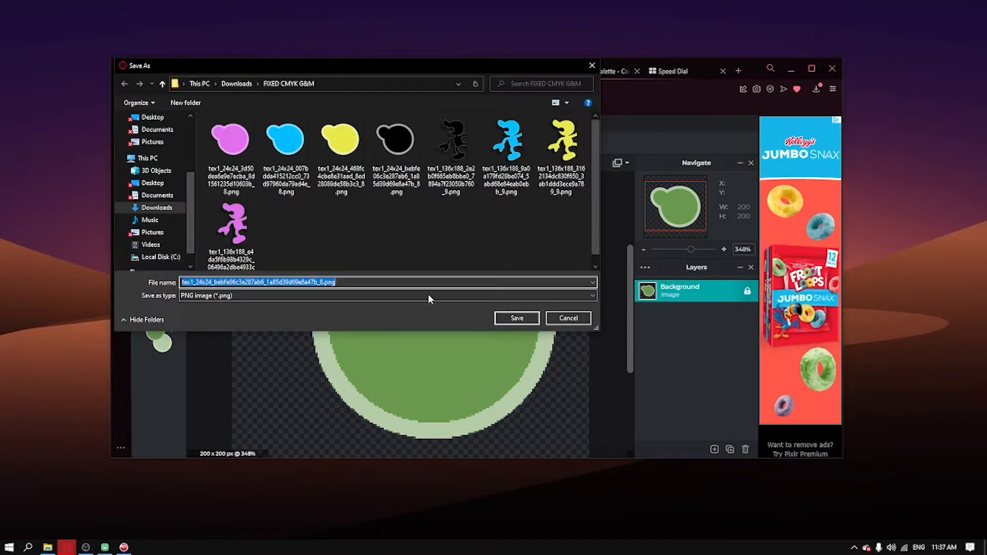
left_click(156, 207)
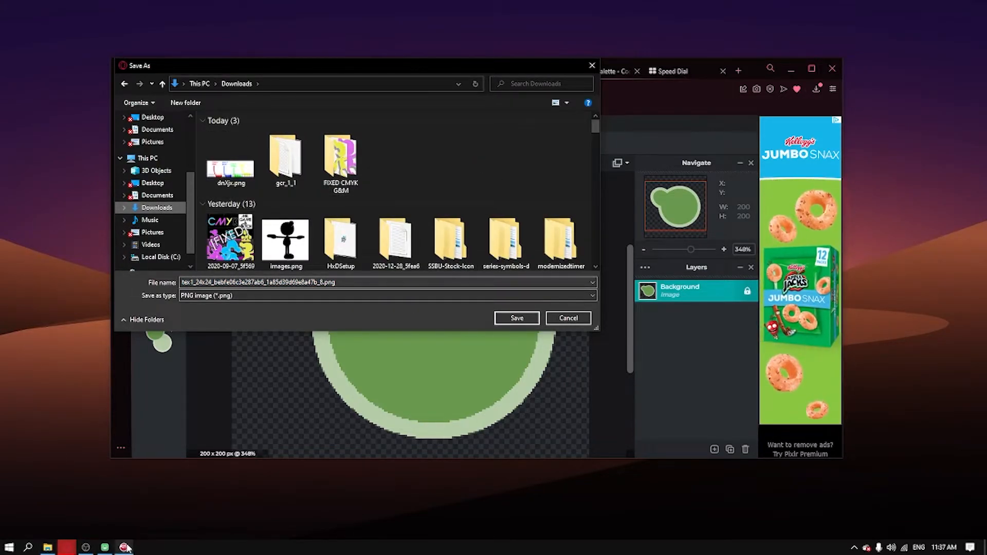
left_click(47, 547)
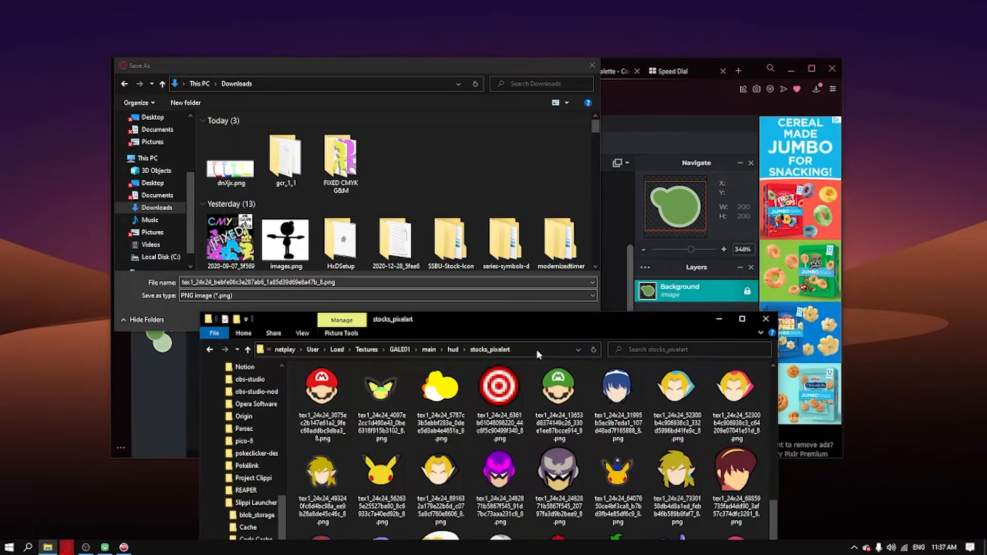
left_click(537, 350)
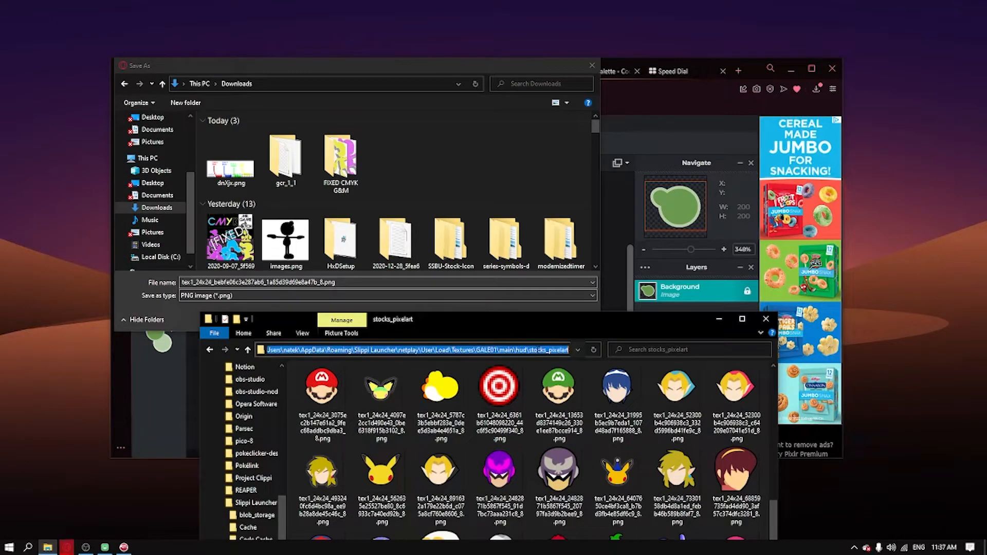
left_click(528, 153)
right_click(447, 143)
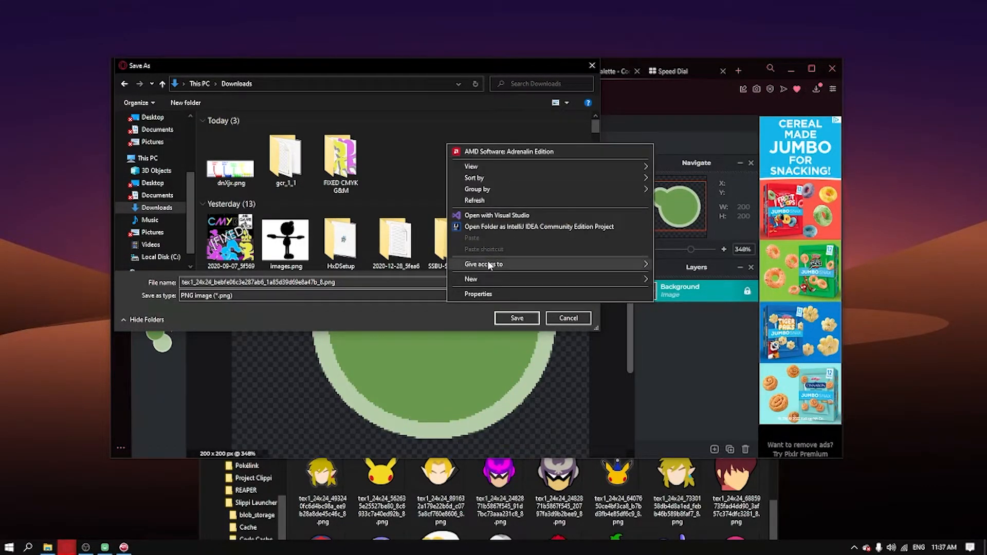
mouse_move(489, 277)
left_click(690, 279)
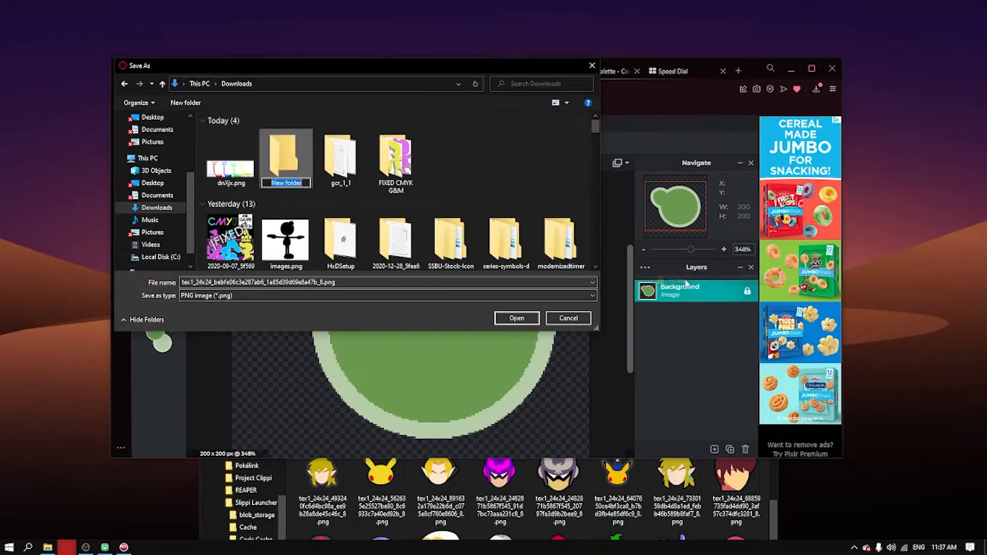
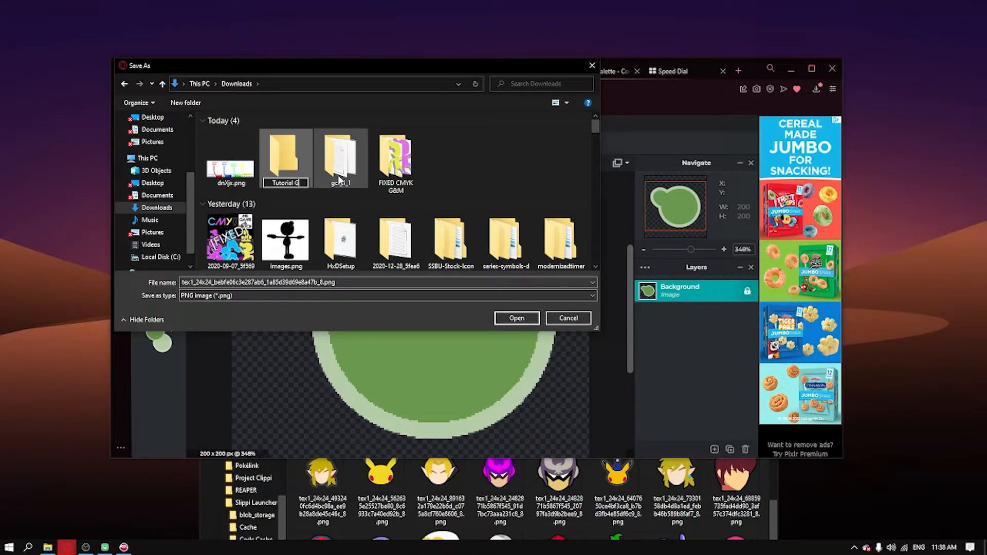
type("&M")
key("Return")
left_click(517, 318)
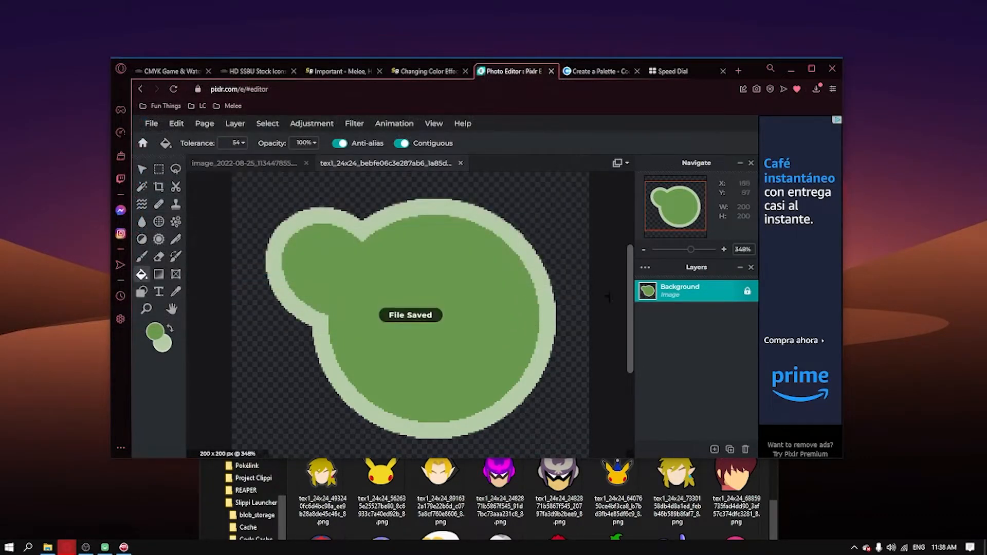
scroll(587, 280, "down", 3)
scroll(564, 268, "up", 1)
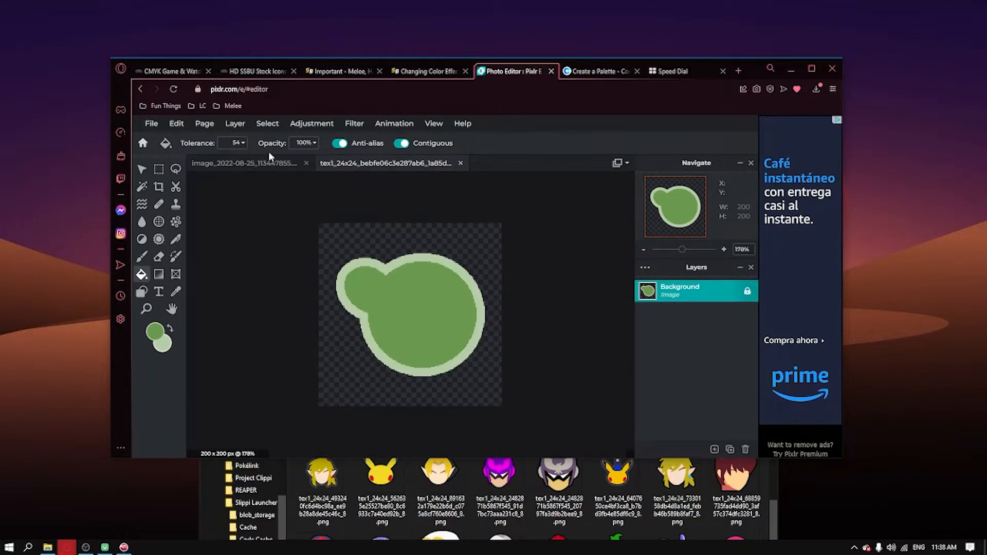
left_click(197, 508)
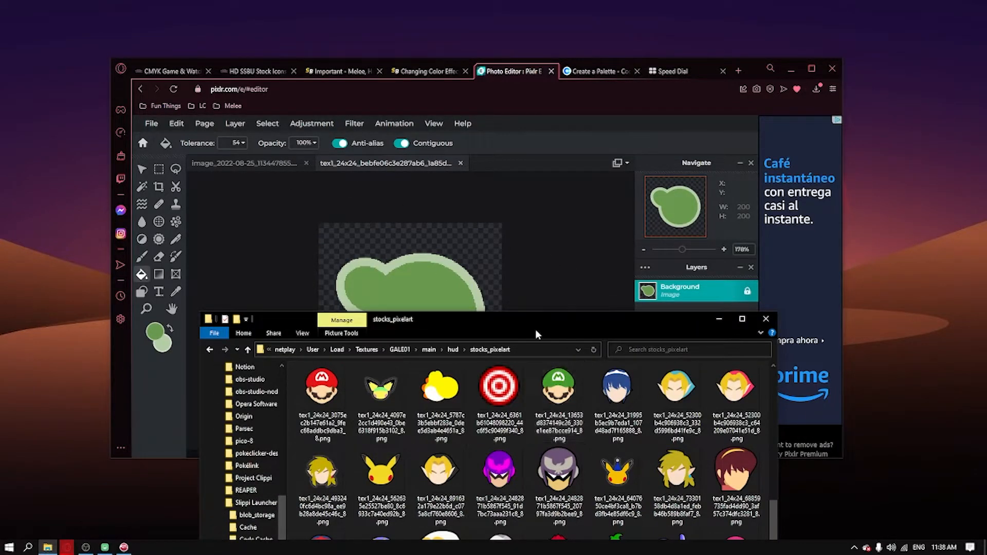
left_click(550, 230)
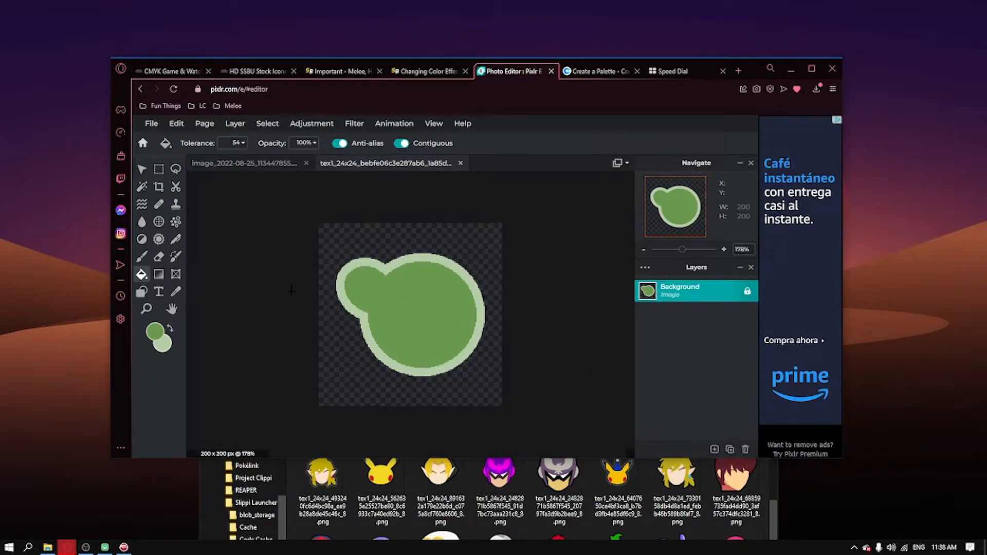
- Recolour the icon's body and outline with the cream costume's colours sampled from the screenshot, and save it to the Tutorial G&M folder
left_click(234, 165)
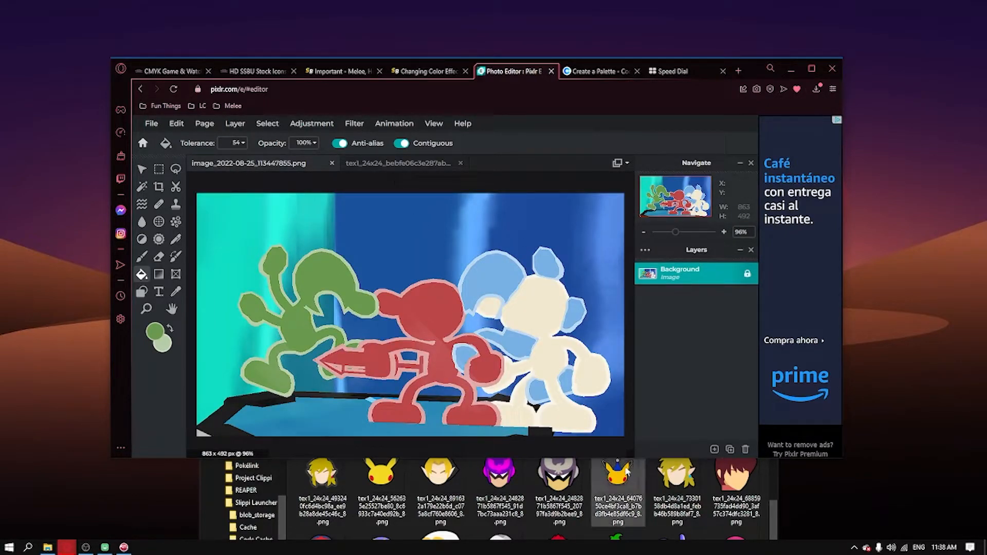
left_click(176, 293)
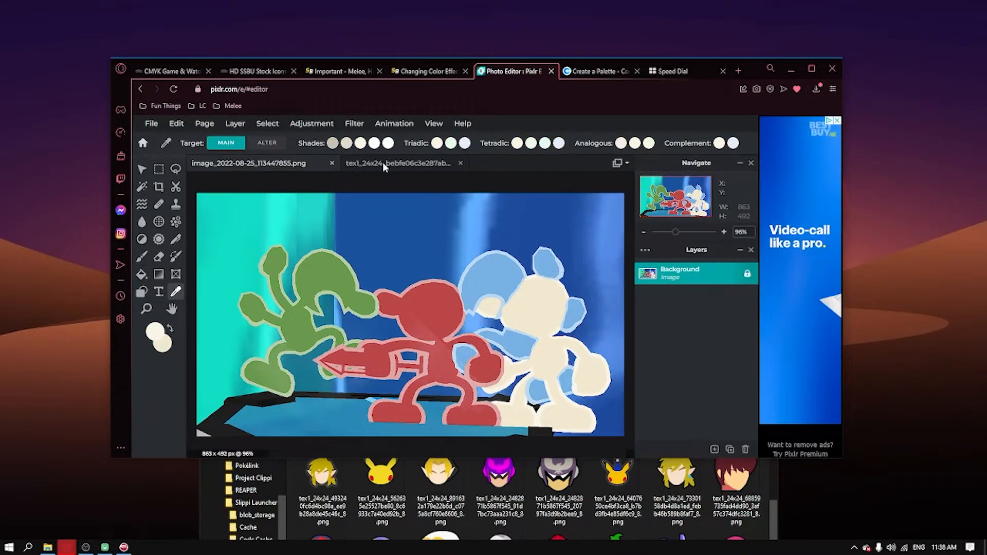
left_click(383, 162)
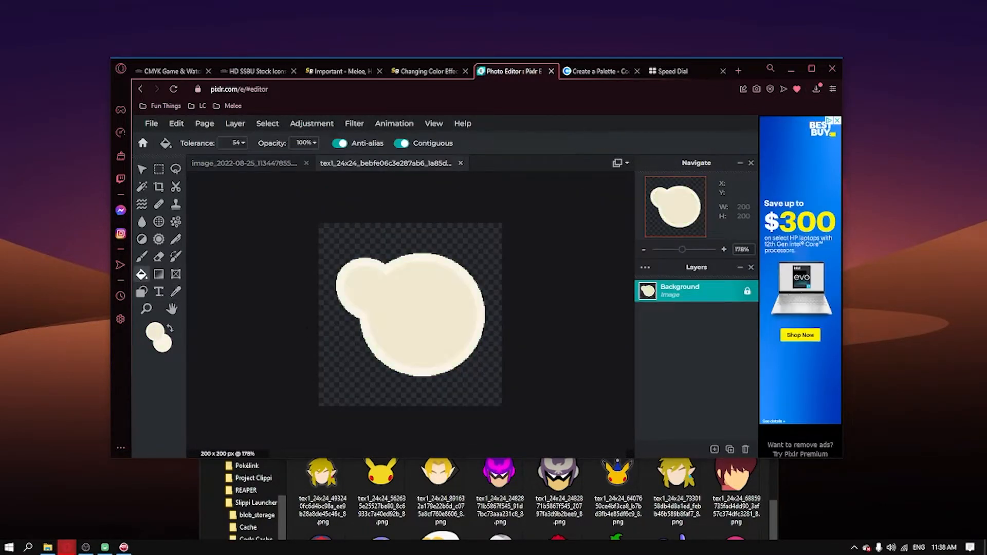
scroll(474, 369, "down", 5)
scroll(473, 369, "up", 5)
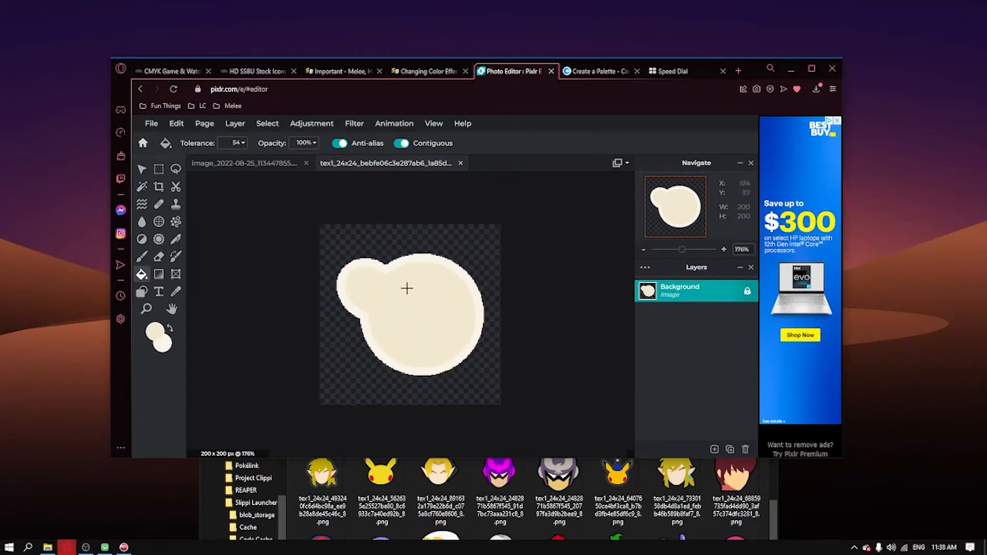
left_click(150, 126)
left_click(278, 218)
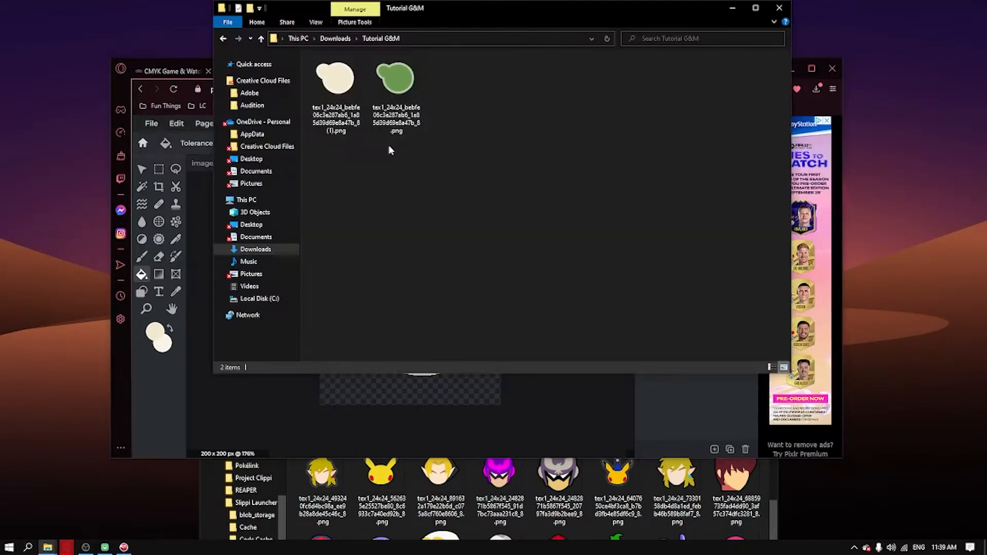
- Delete the green stock icon PNG from the Tutorial G&M folder
left_click(337, 128)
left_click(396, 133)
right_click(396, 132)
right_click(401, 98)
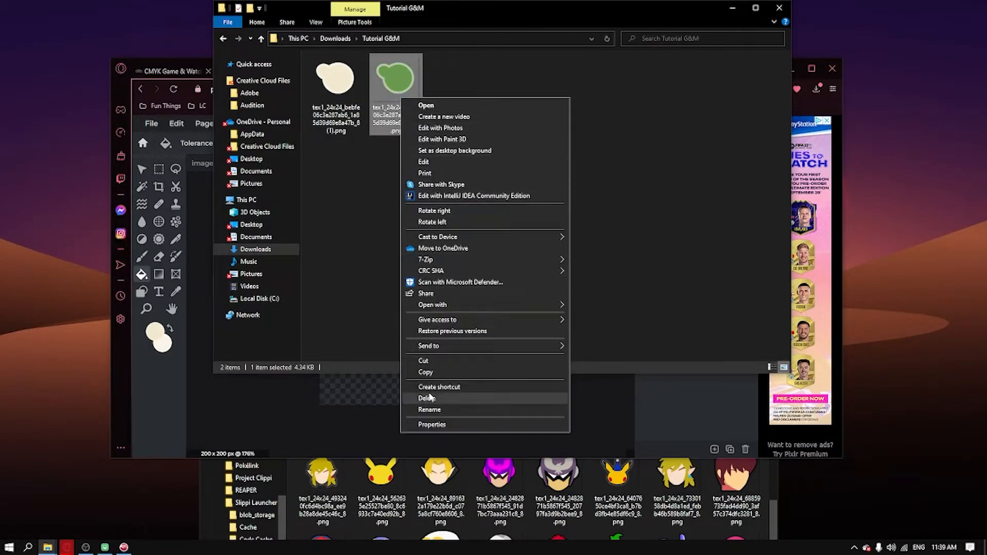
left_click(427, 398)
- Rename the cream icon file to remove its " (1)" suffix, and close the folder window
right_click(334, 118)
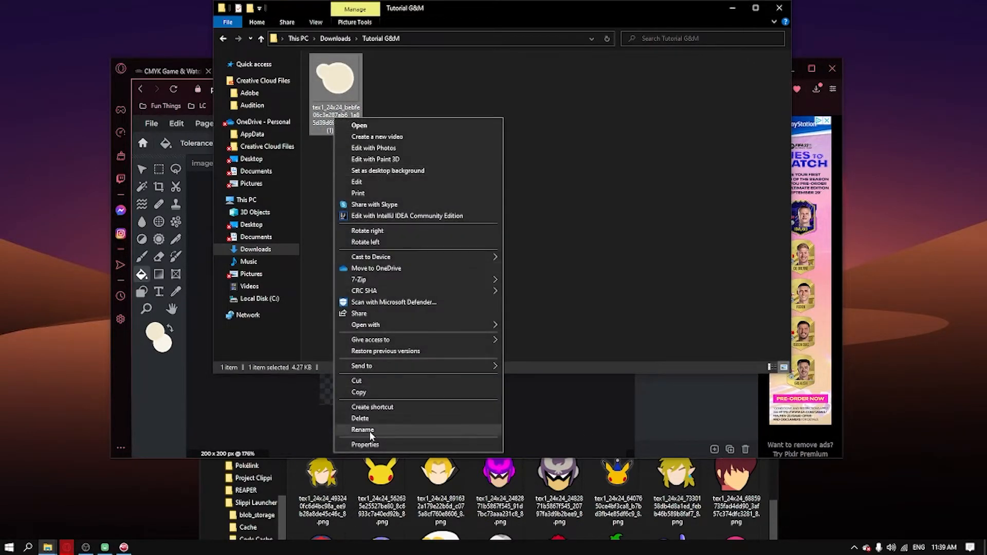
left_click(372, 430)
key("Right")
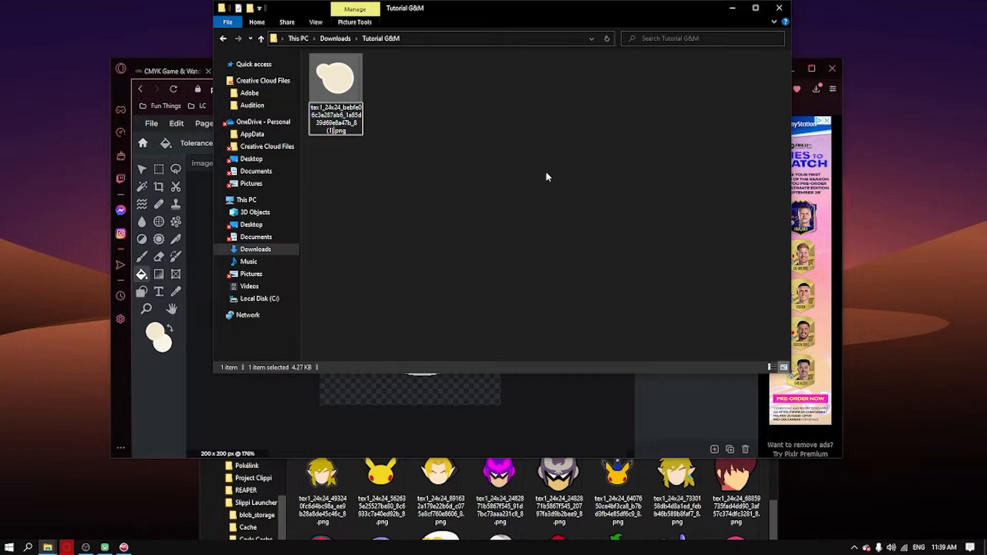
key("BackSpace")
key("BackSpace")
key("BackSpace")
key("BackSpace")
key("Return")
left_click(779, 9)
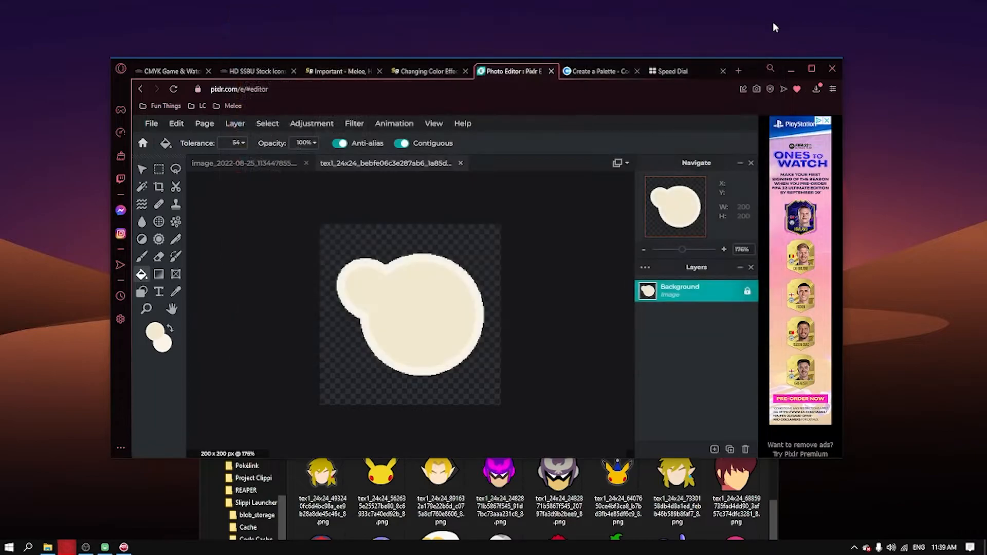
- Open the pink Game & Watch stock icon from the stocks_pixelart folder in the image editor
left_click(775, 482)
scroll(698, 472, "up", 1)
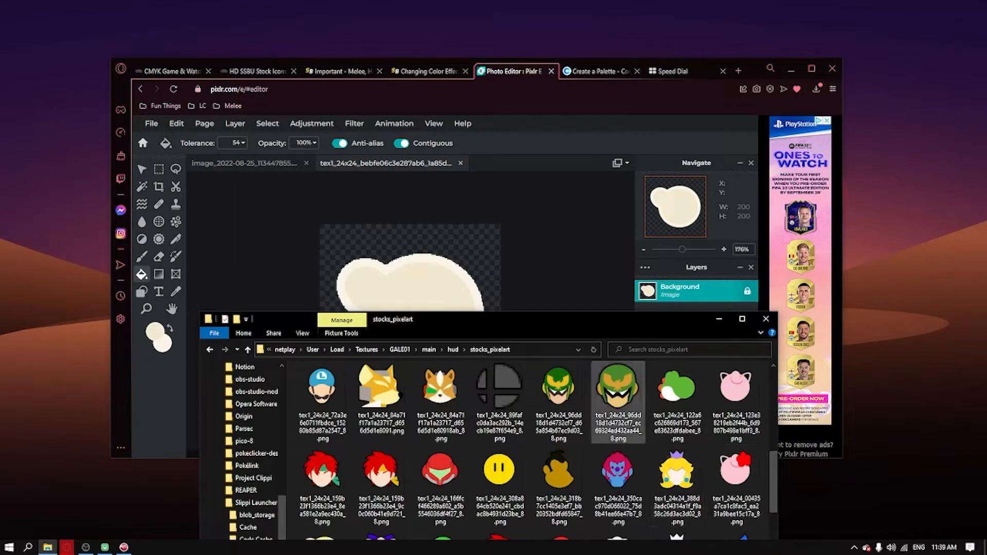
scroll(644, 491, "down", 5)
scroll(617, 488, "up", 5)
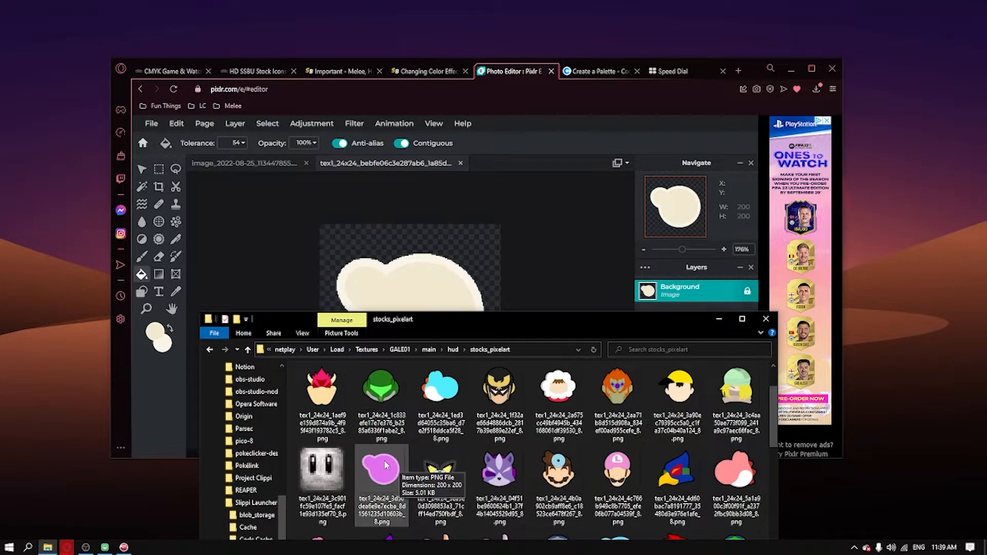
left_click_drag(385, 465, 376, 332)
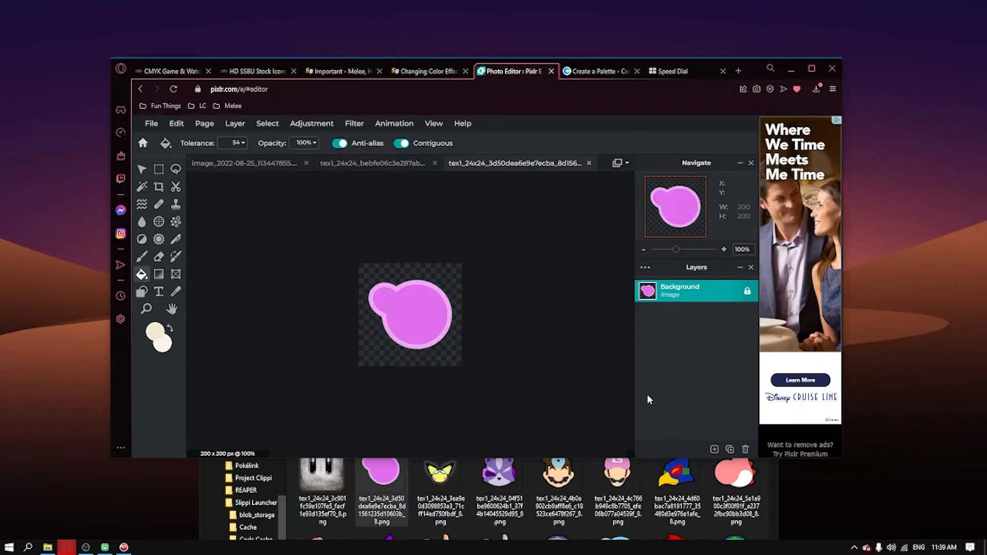
scroll(481, 357, "up", 9)
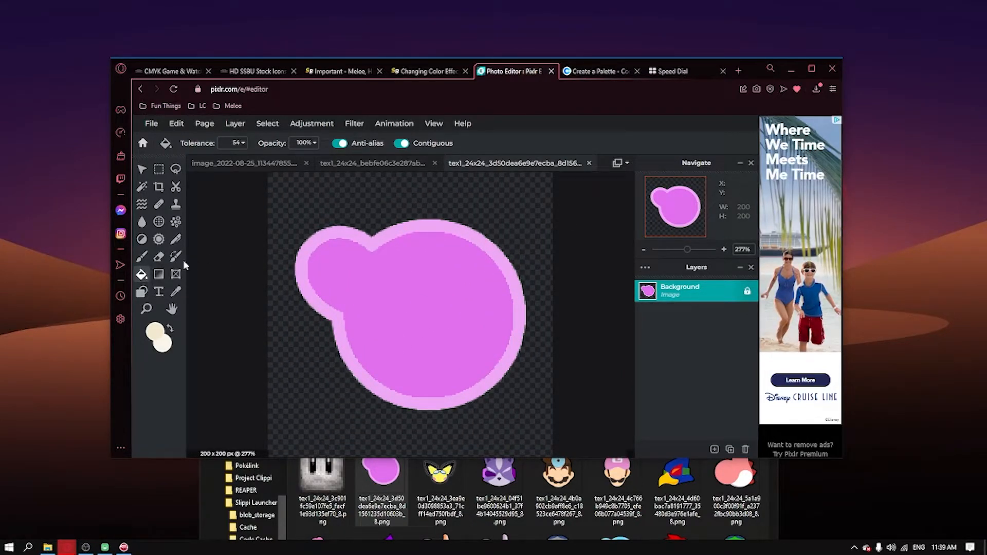
- Sample the red costume's body and outline colours from the game screenshot and return to the pink icon with the Fill tool
left_click(267, 168)
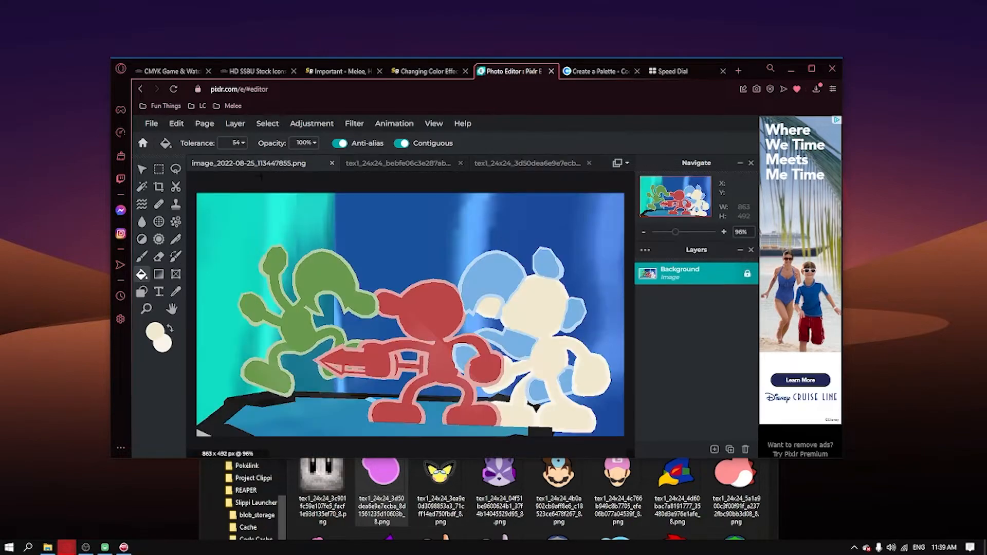
left_click(176, 291)
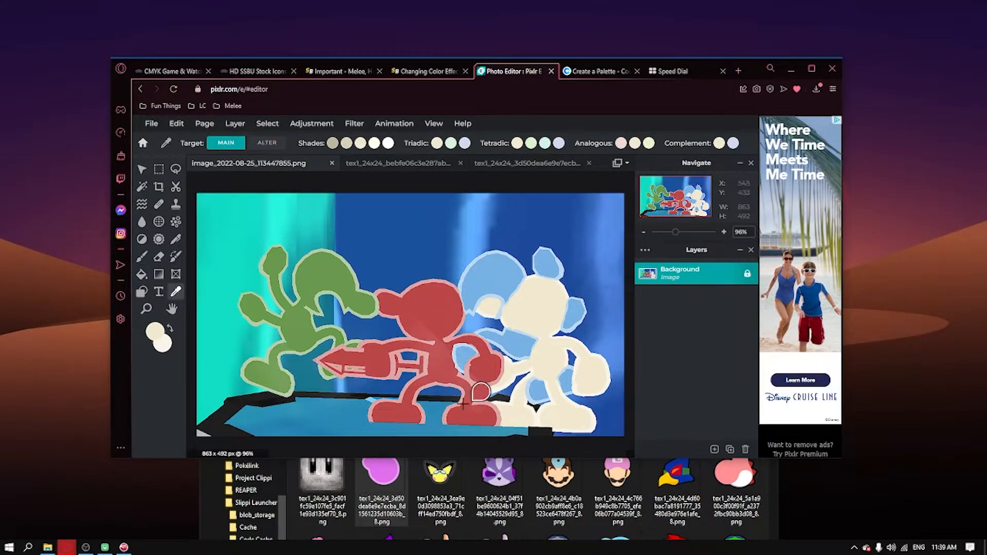
left_click(442, 303)
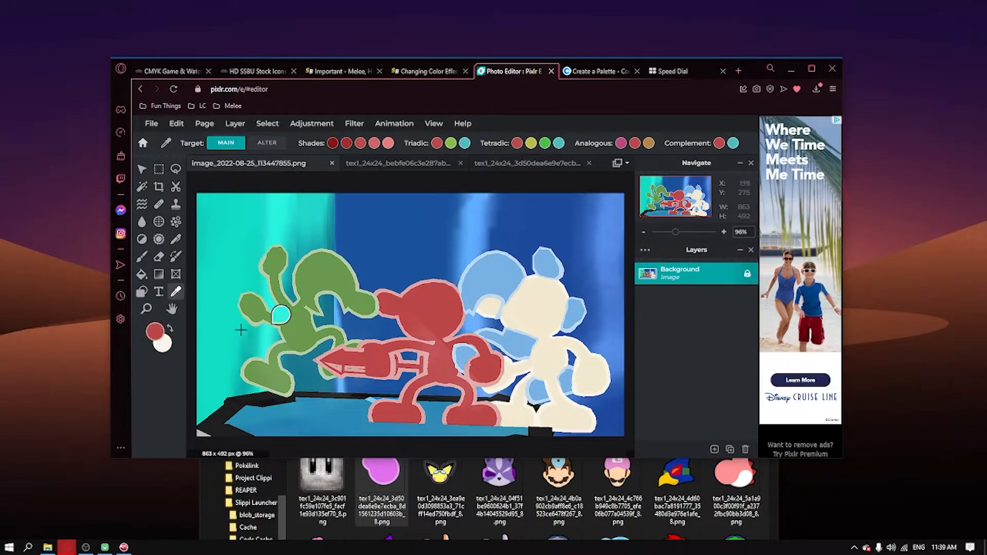
left_click(527, 163)
left_click(147, 276)
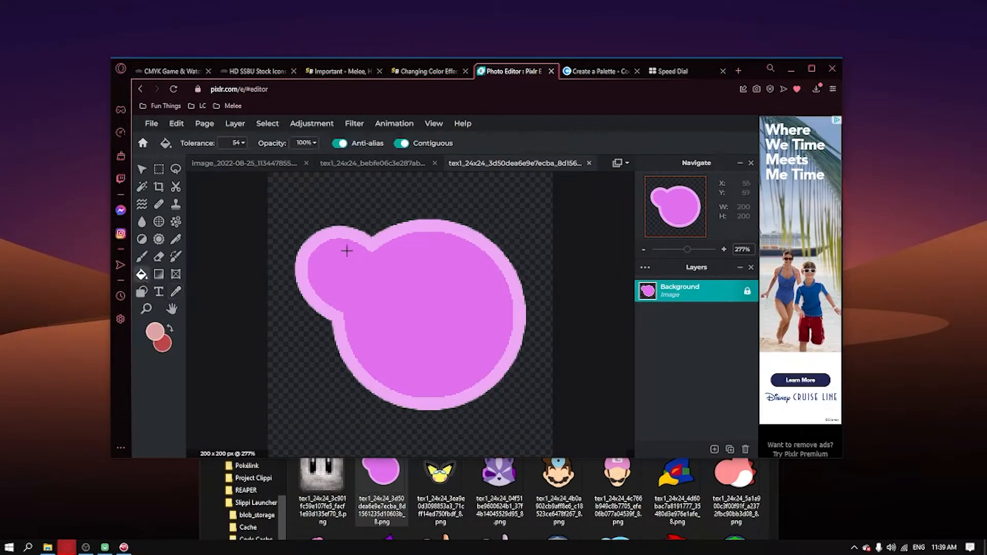
- Fill the icon's outline with the light pink and its body with the red at tolerance 39
left_click(348, 235)
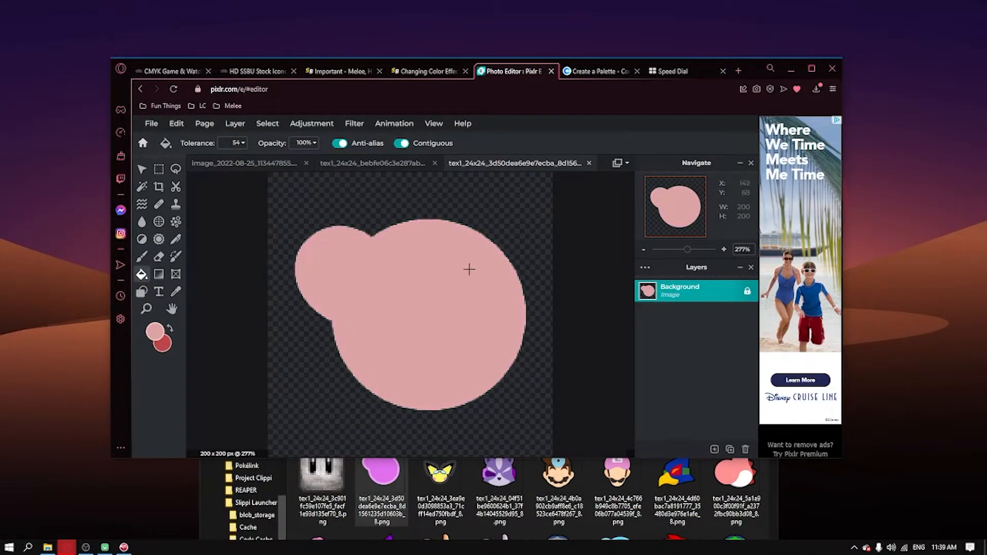
key("ctrl+z")
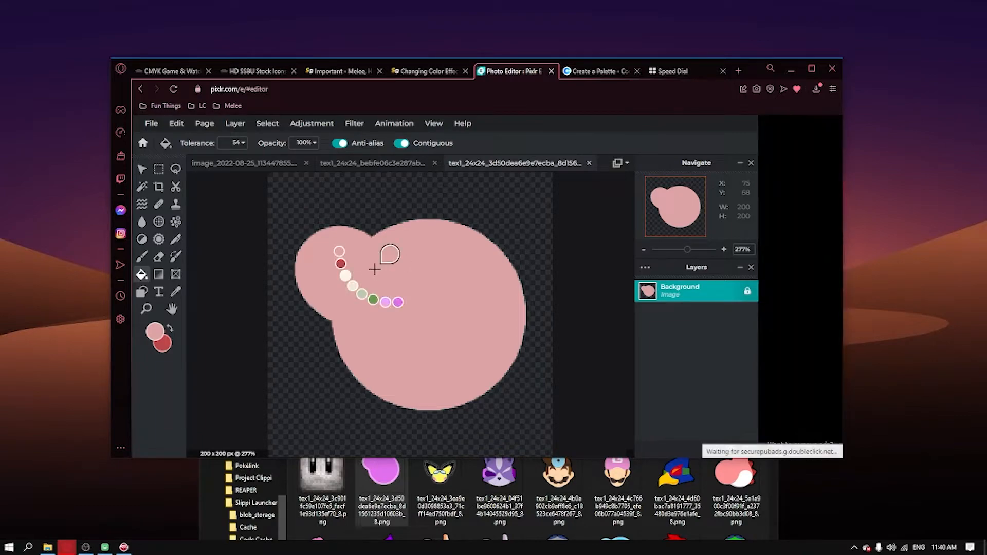
left_click(245, 143)
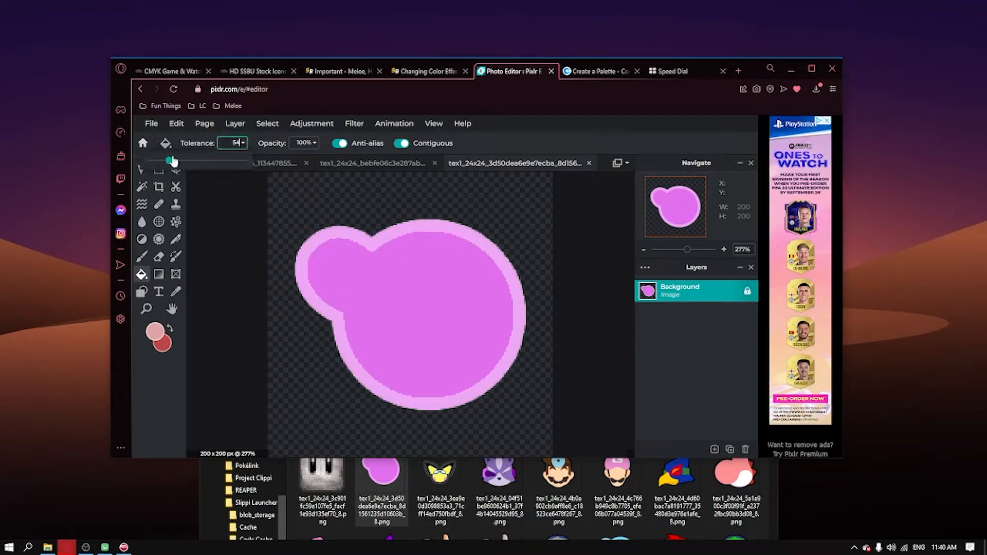
left_click(351, 232)
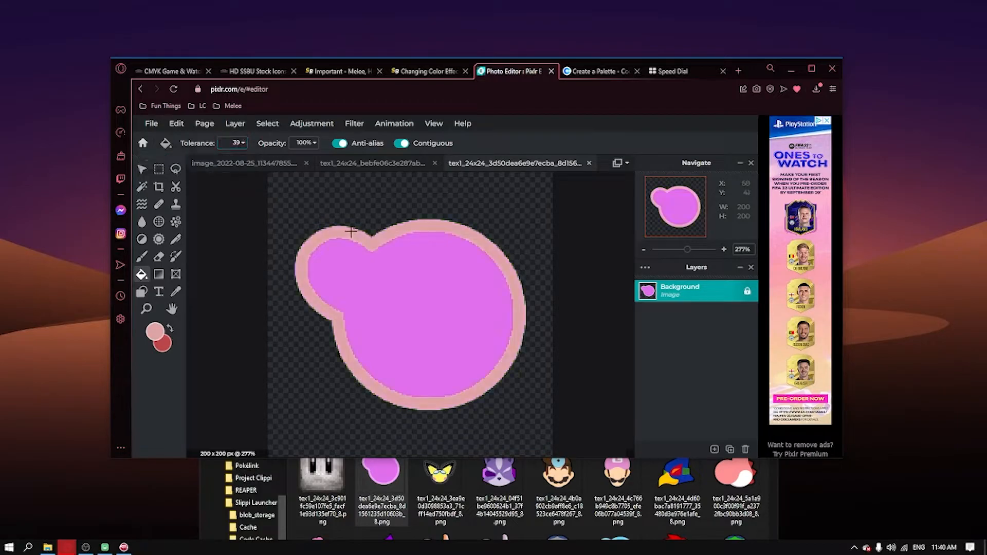
left_click(170, 328)
left_click(440, 286)
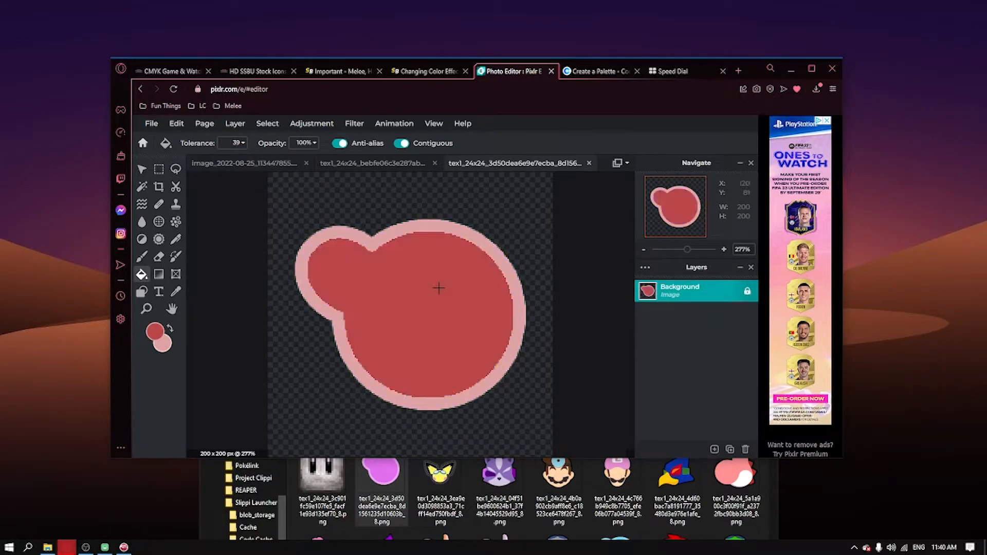
- Save the red icon as a PNG under its existing name in the Tutorial G&M folder
scroll(494, 364, "down", 3)
scroll(494, 364, "down", 2)
left_click(151, 123)
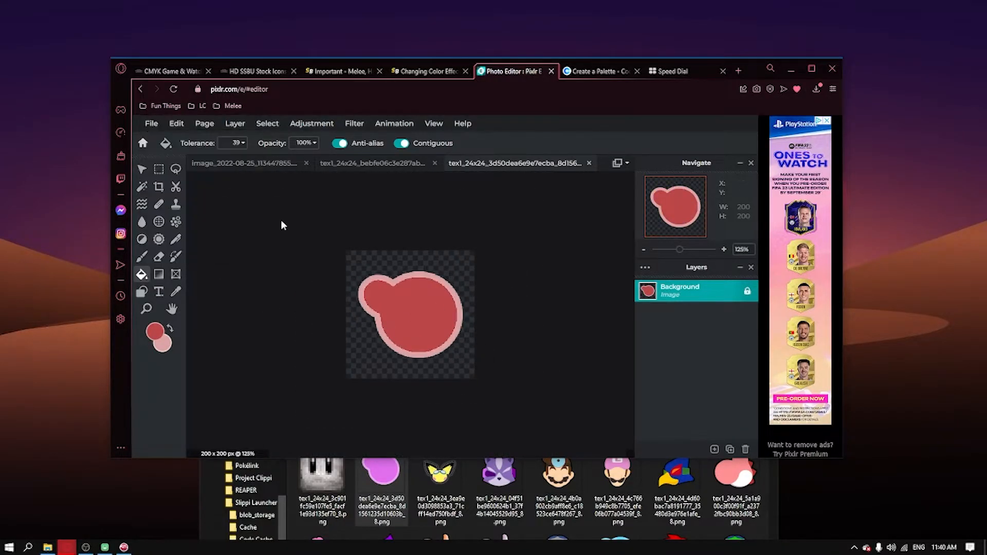
- Open the tex1_24x24_468fc4cbe8e31aad stock icon from stocks_pixelart and sample the green costume's body and outline colours from the screenshot
left_click(668, 481)
scroll(668, 481, "up", 10)
left_click_drag(322, 528, 319, 231)
left_click(231, 163)
left_click(176, 291)
left_click(303, 329)
left_click(542, 163)
left_click(230, 163)
left_click(542, 163)
left_click(142, 274)
- Fill the icon's outline with the light green and its body with the darker green, and save it to the Tutorial G&M folder
left_click(417, 283)
left_click(169, 328)
left_click(417, 315)
scroll(411, 315, "up", 7)
left_click(151, 124)
- Open the bright blue stock icon from stocks_pixelart and recolour its body and outline with the blue costume's colours sampled from the screenshot
left_click(772, 535)
scroll(627, 483, "down", 8)
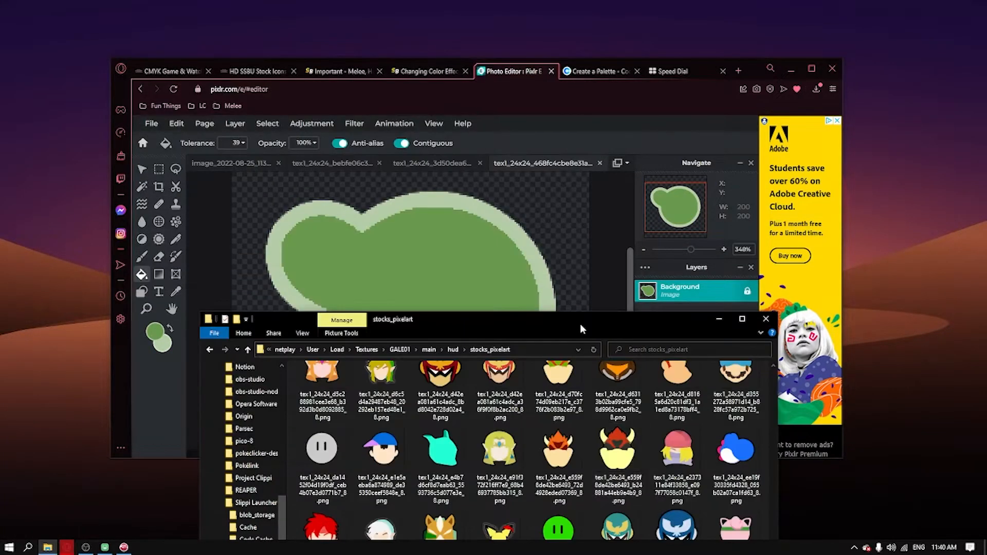
left_click_drag(323, 366, 360, 232)
left_click(439, 297)
left_click(222, 163)
left_click(176, 292)
left_click(555, 163)
left_click(142, 274)
- Save the blue icon as a PNG under its existing name in the Tutorial G&M folder
left_click(151, 124)
left_click(299, 222)
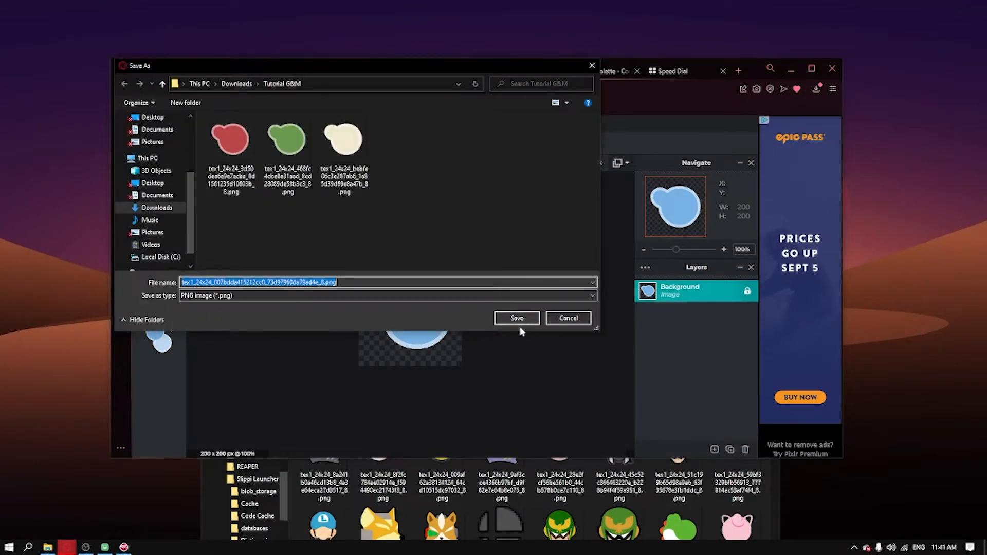
left_click(516, 318)
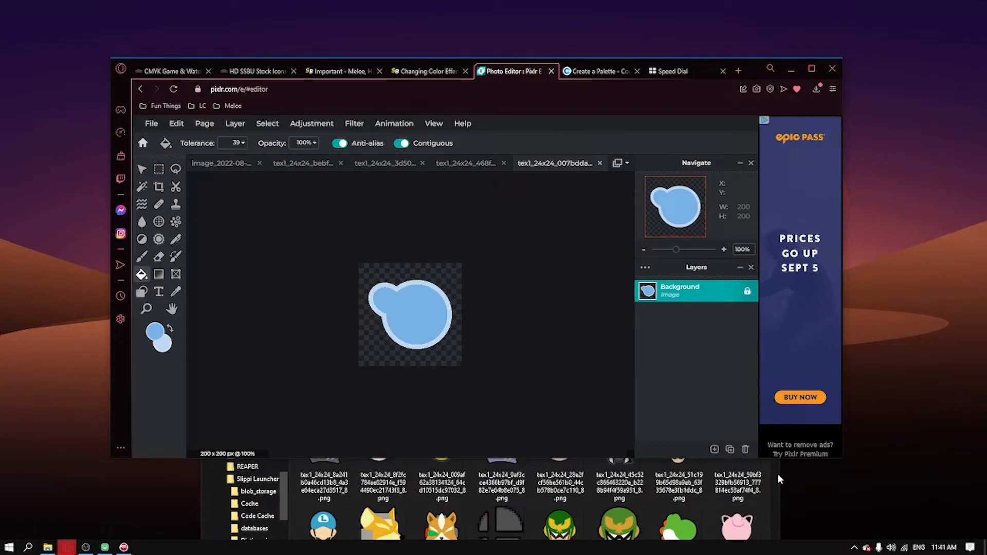
- Browse from stocks_pixelart to the Game and Watch portraits folder under main > css > portraits
left_click(773, 498)
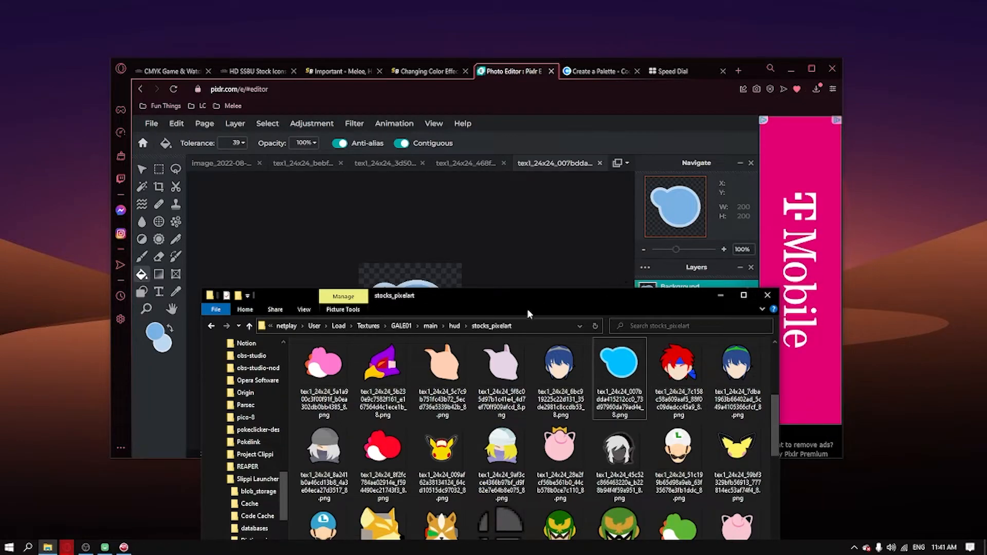
left_click(250, 326)
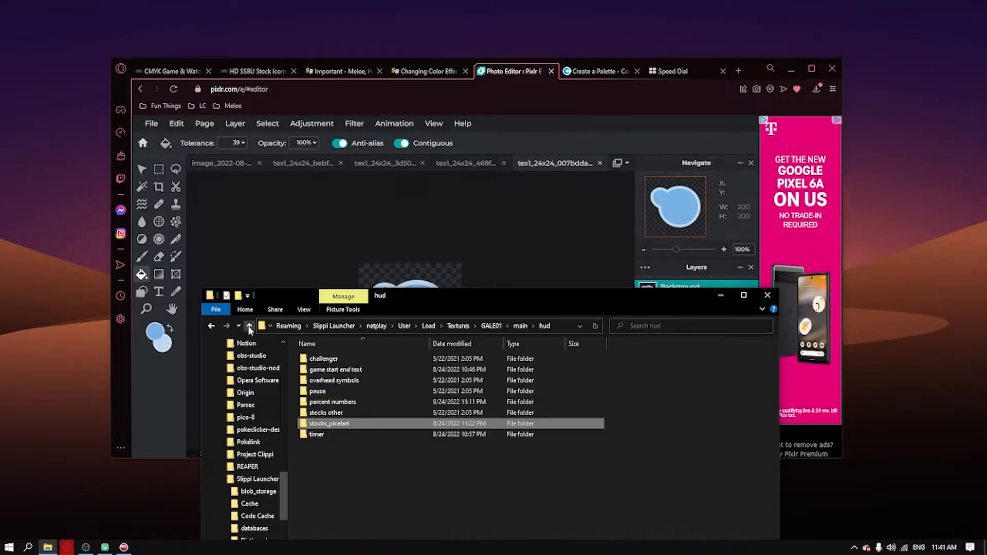
left_click(250, 326)
double_click(330, 358)
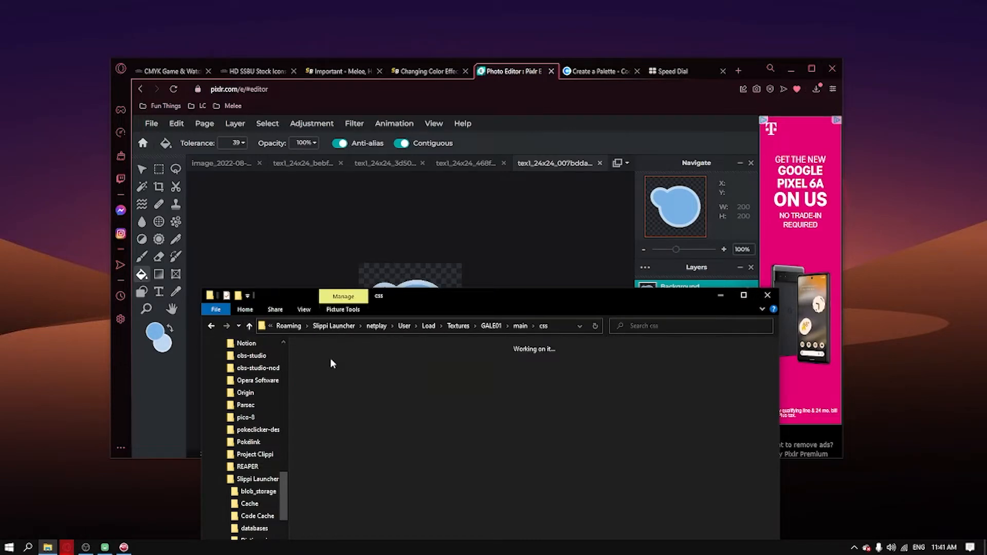
double_click(320, 412)
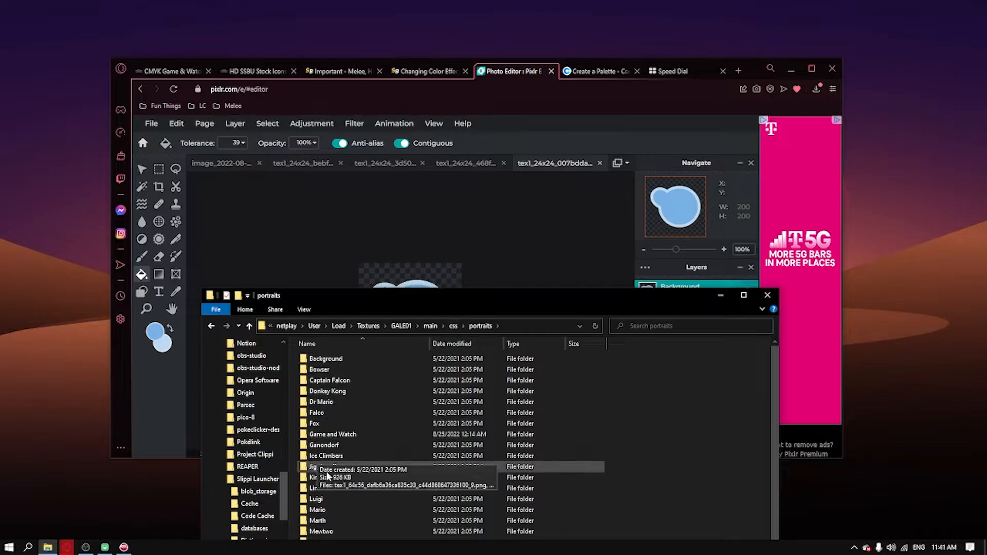
double_click(332, 434)
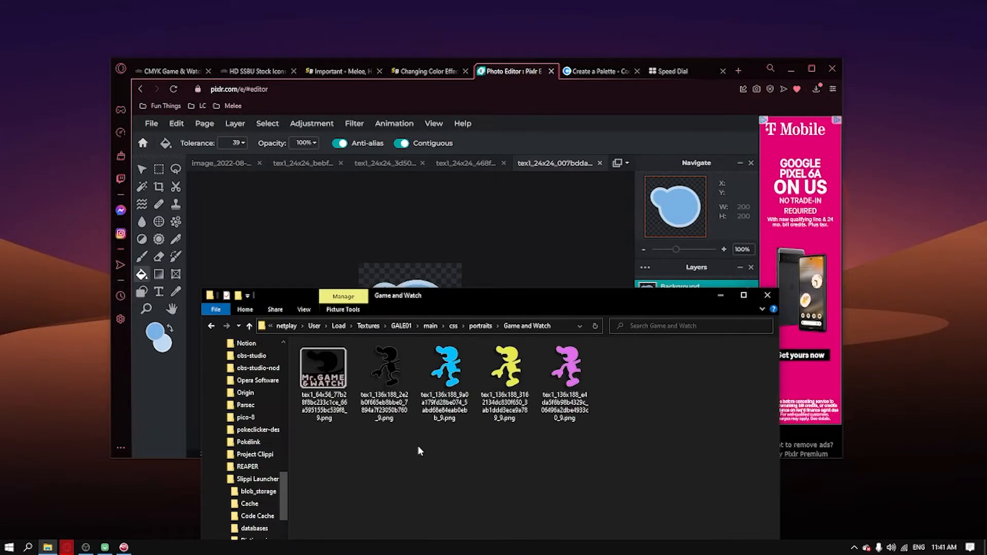
- Open the black and the blue Game & Watch portraits in the image editor as new documents
left_click_drag(503, 423, 429, 212)
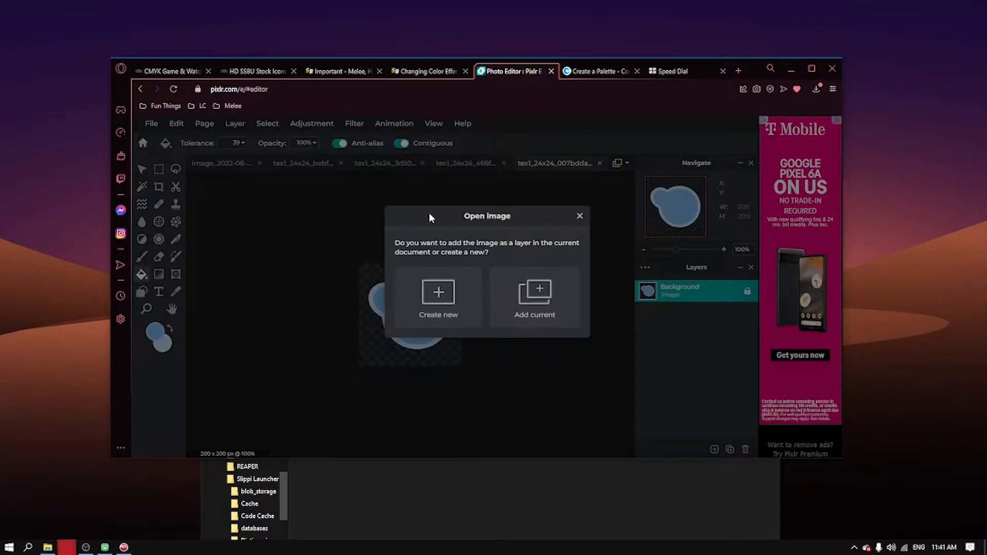
left_click(452, 294)
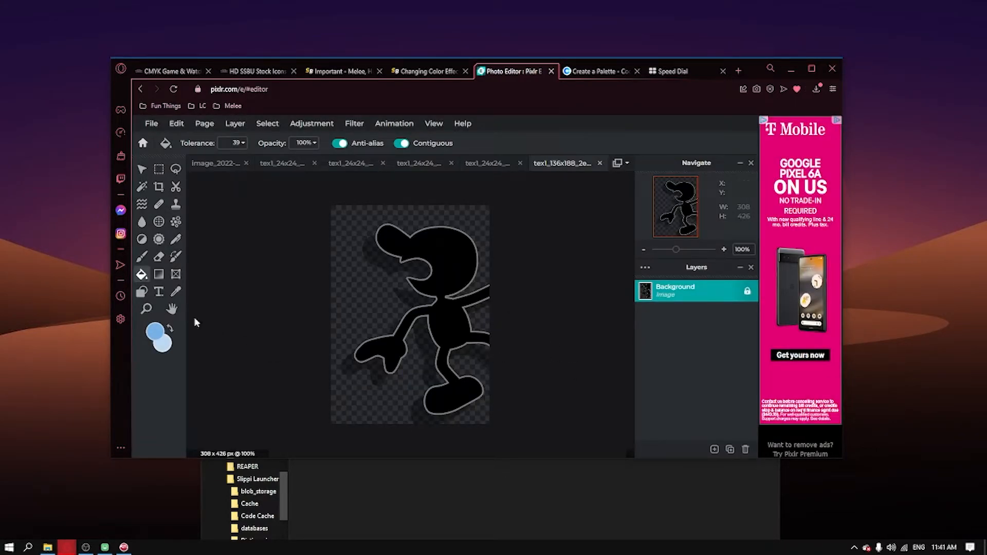
left_click(525, 518)
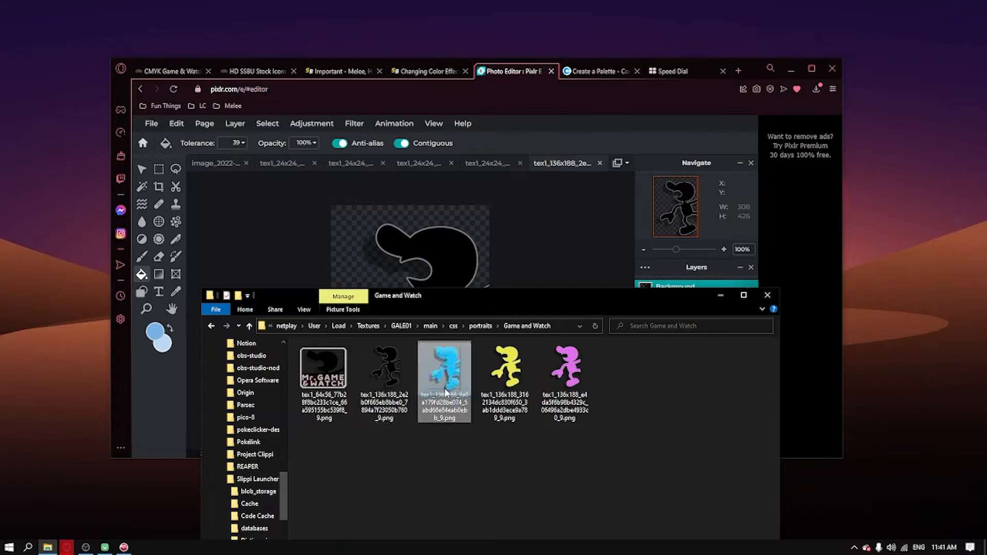
left_click_drag(445, 395, 470, 279)
left_click(441, 308)
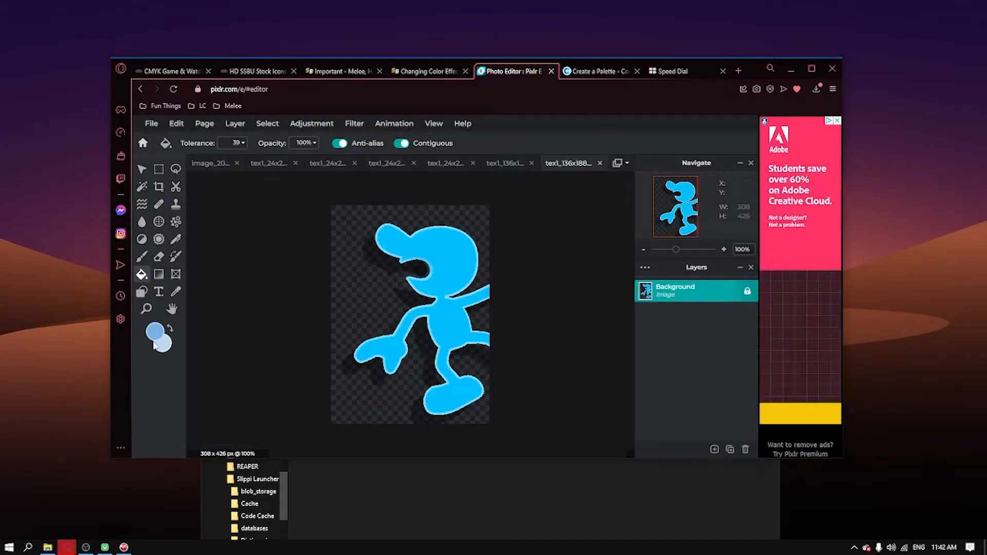
- Fill the blue portrait's body with the sampled blue, try filling its outline with the light blue at tolerance 39, and undo the outline fill
left_click(454, 255)
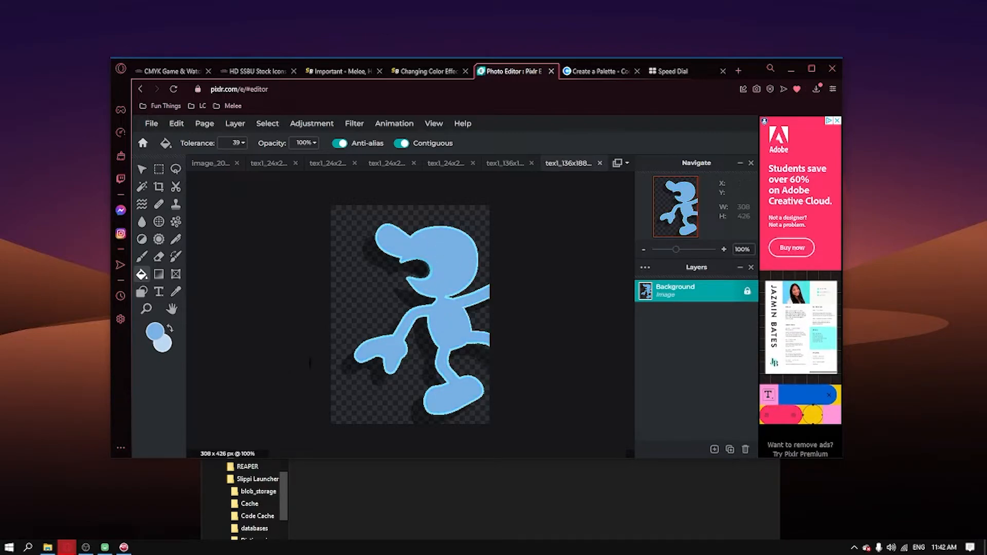
left_click(170, 328)
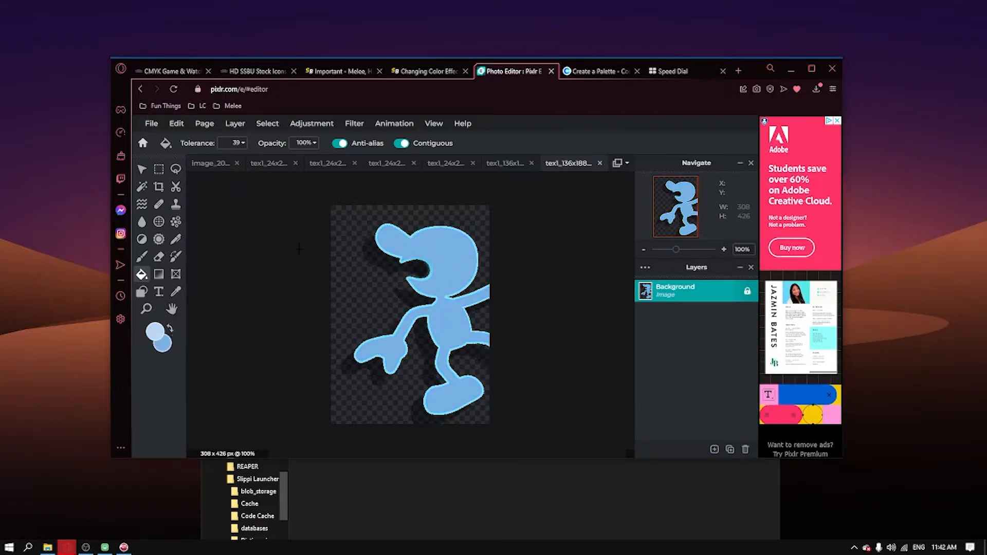
left_click(389, 226)
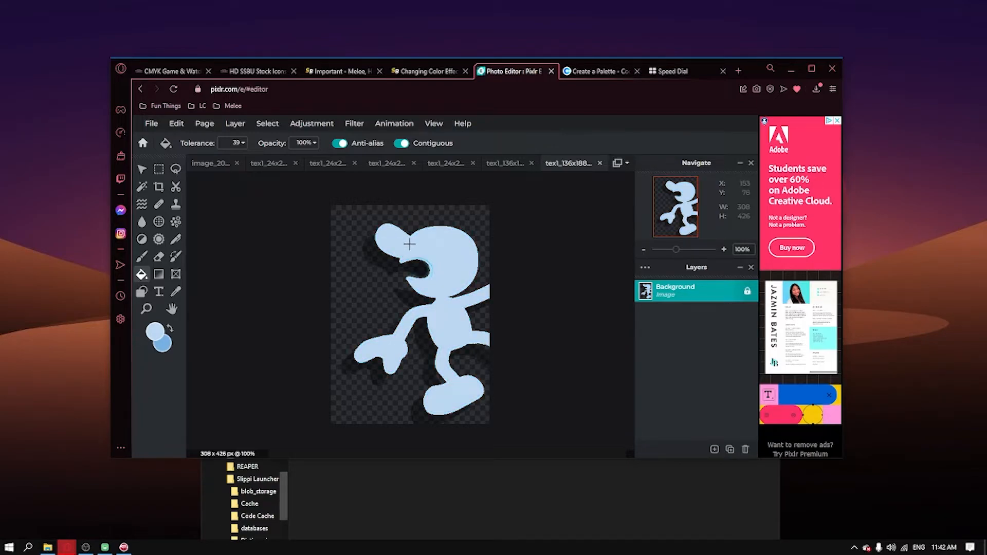
key("ctrl+z")
- Fill the blue portrait's outline with the light blue at tolerance 14, including around the mouth and arms
left_click_drag(243, 144, 158, 161)
scroll(413, 292, "up", 5)
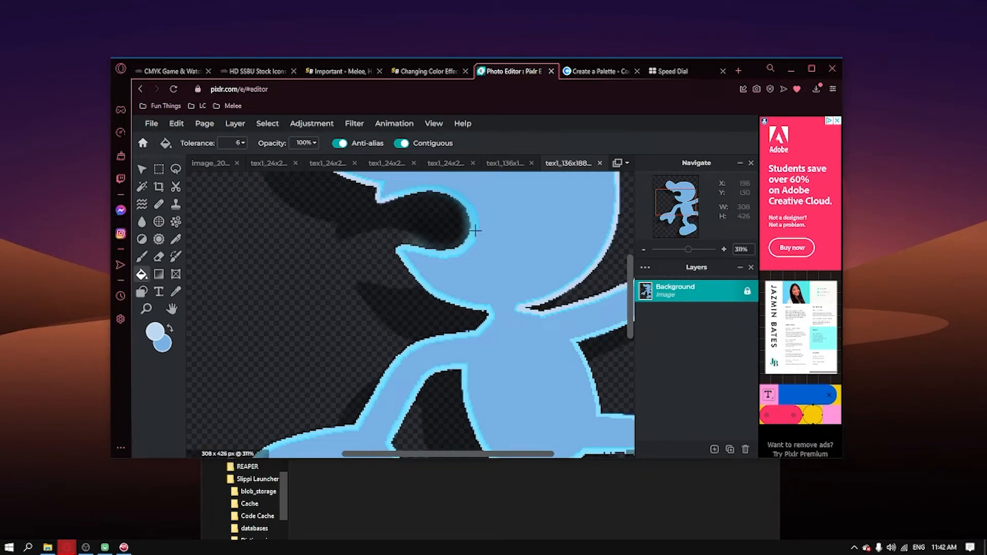
scroll(441, 256, "up", 1)
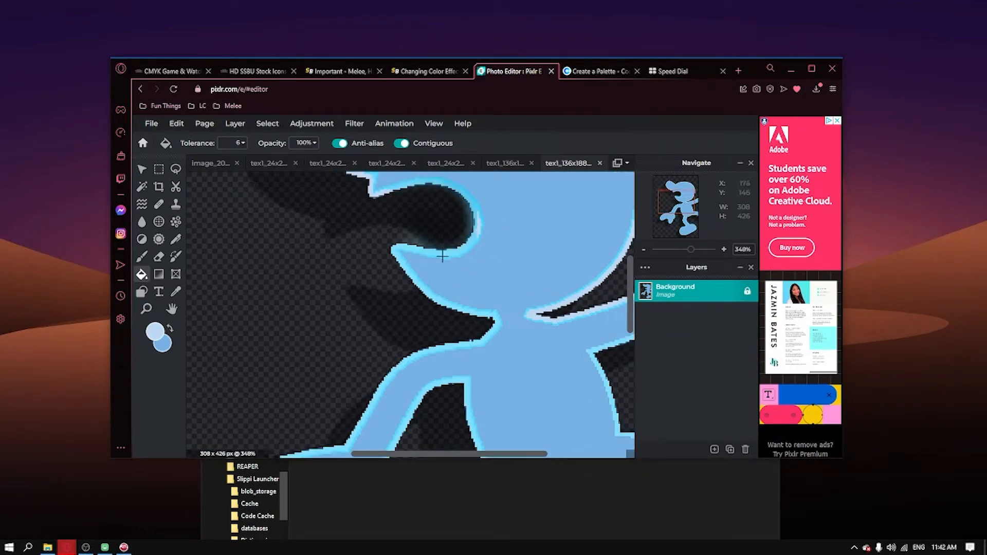
scroll(447, 258, "down", 2)
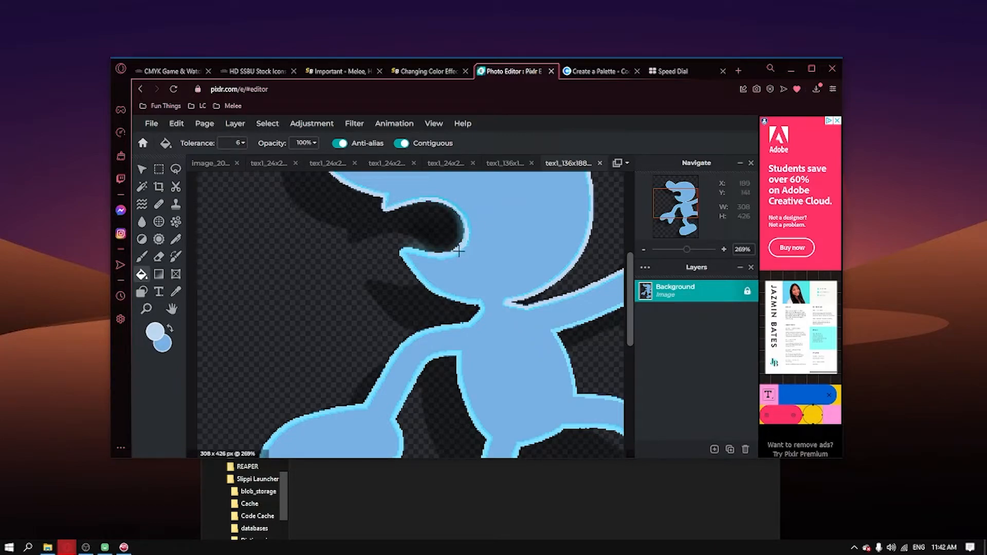
scroll(436, 254, "down", 6)
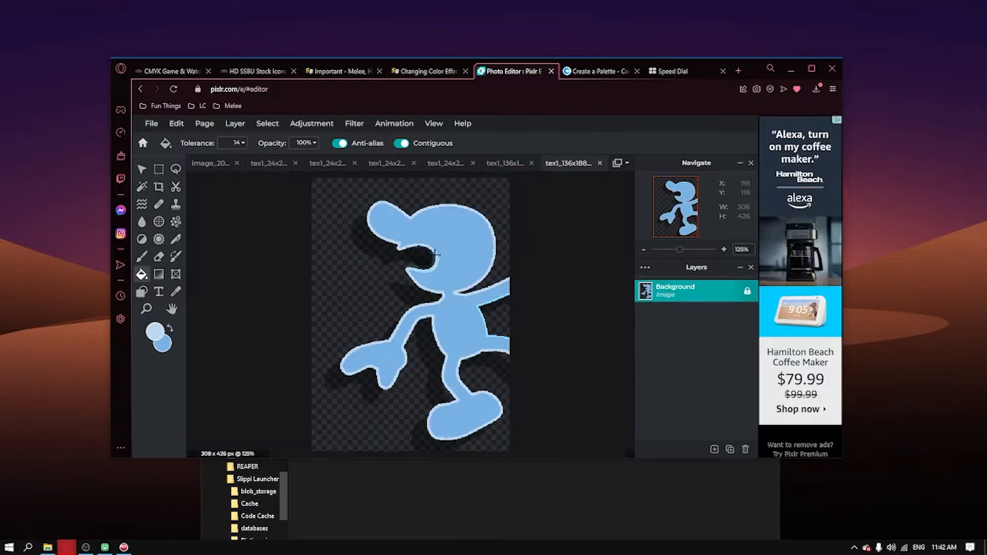
scroll(436, 254, "up", 5)
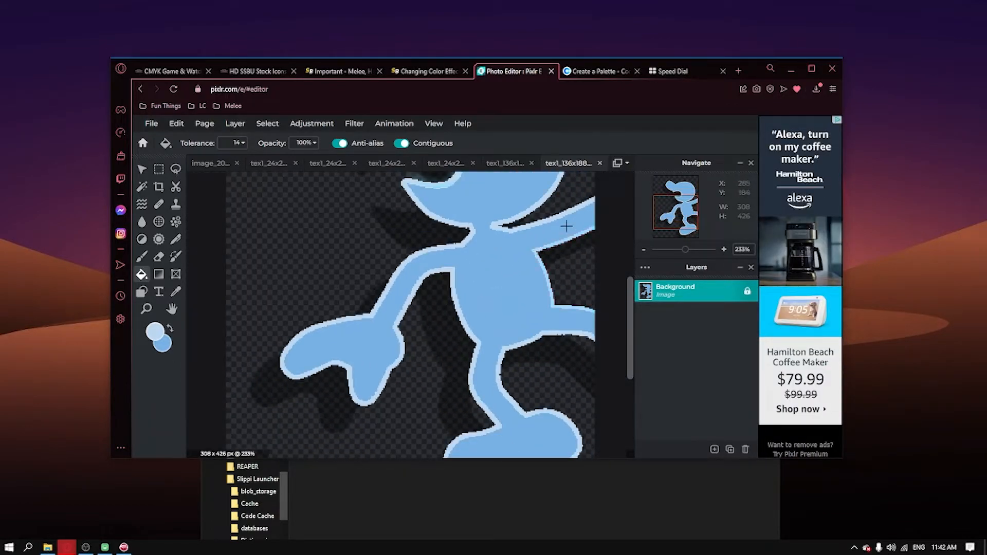
left_click_drag(627, 338, 628, 308)
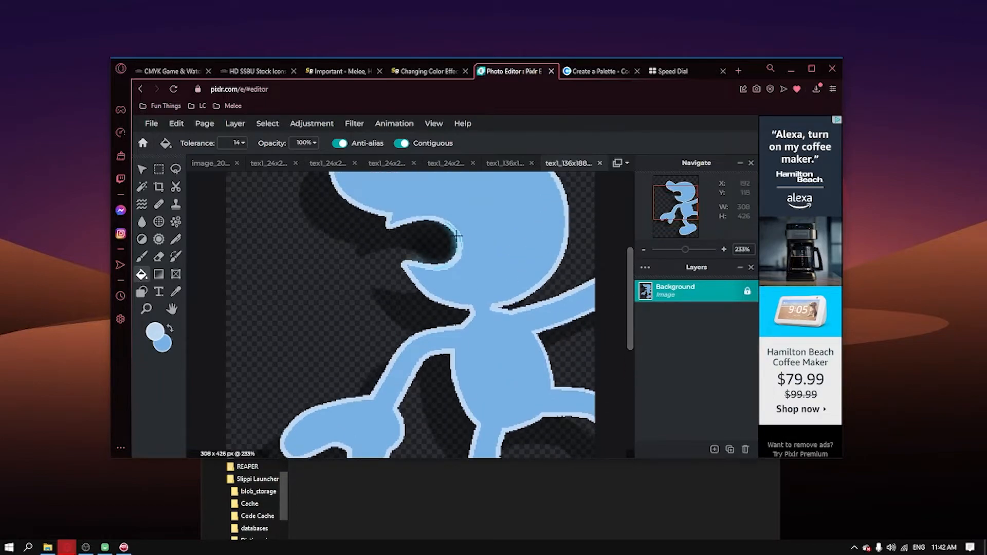
scroll(456, 252, "down", 7)
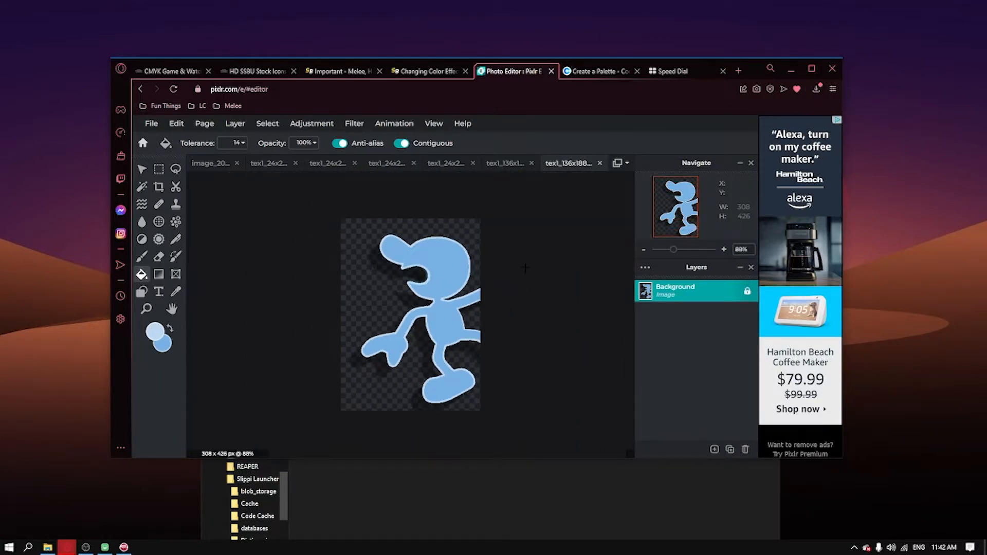
- Save the blue portrait as a PNG under its existing name in the Tutorial G&M folder
left_click(140, 124)
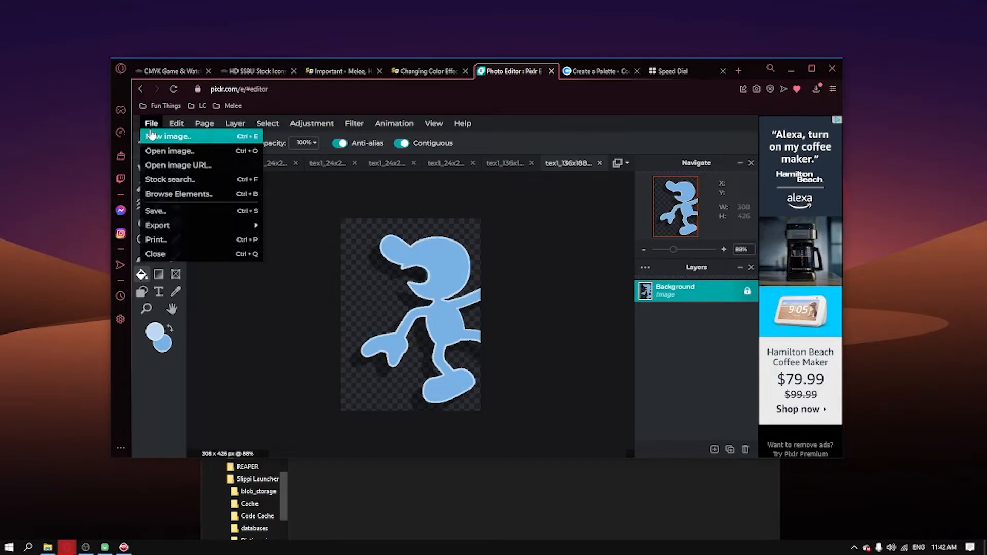
mouse_move(190, 225)
left_click(268, 225)
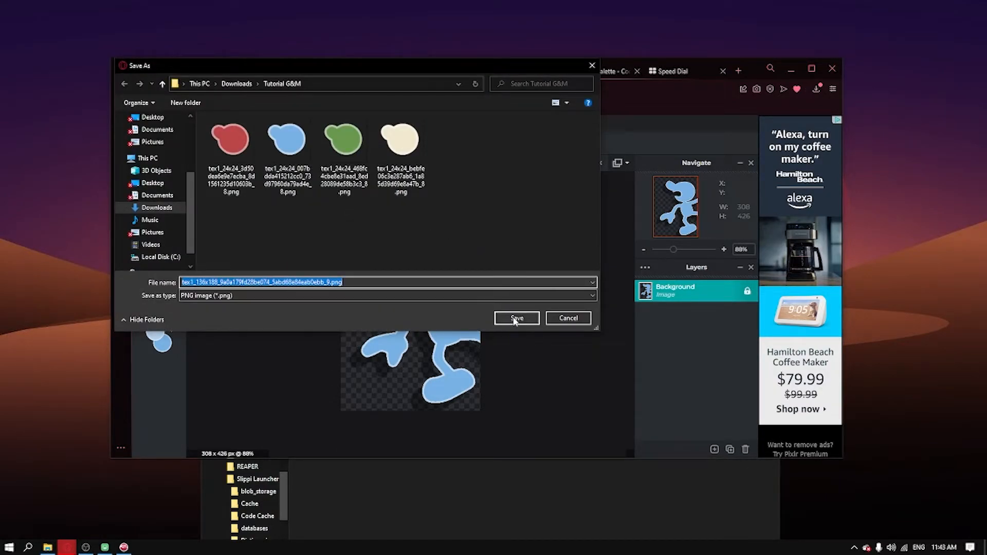
left_click(516, 319)
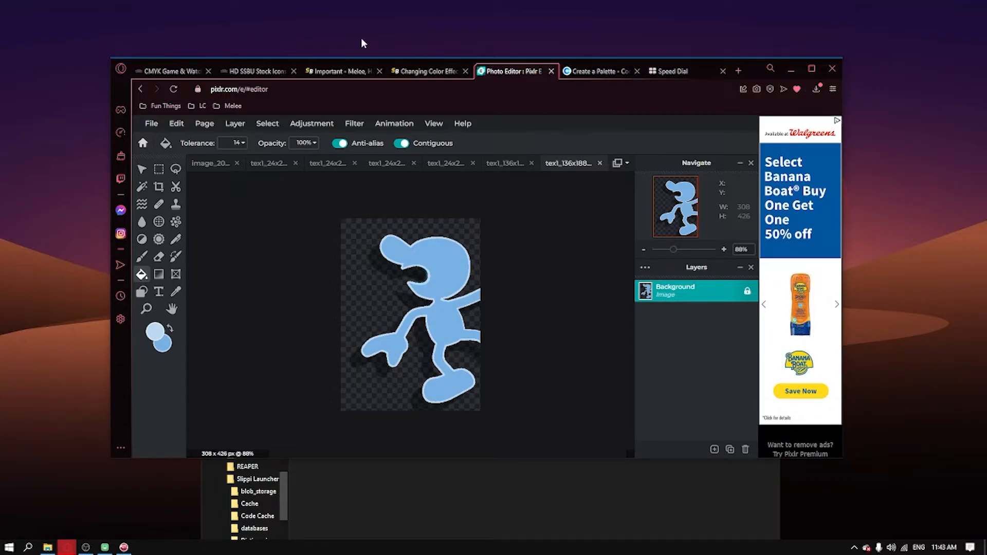
- Look over the SSBM Textures site menu and the Coolors palette page, and return to the portrait in the image editor
left_click(150, 72)
scroll(329, 271, "up", 7)
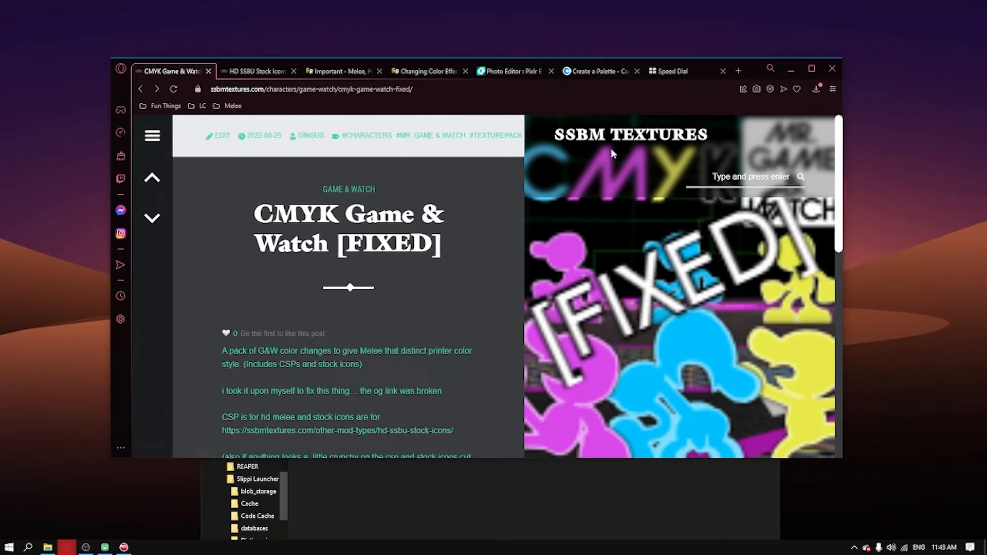
left_click(152, 140)
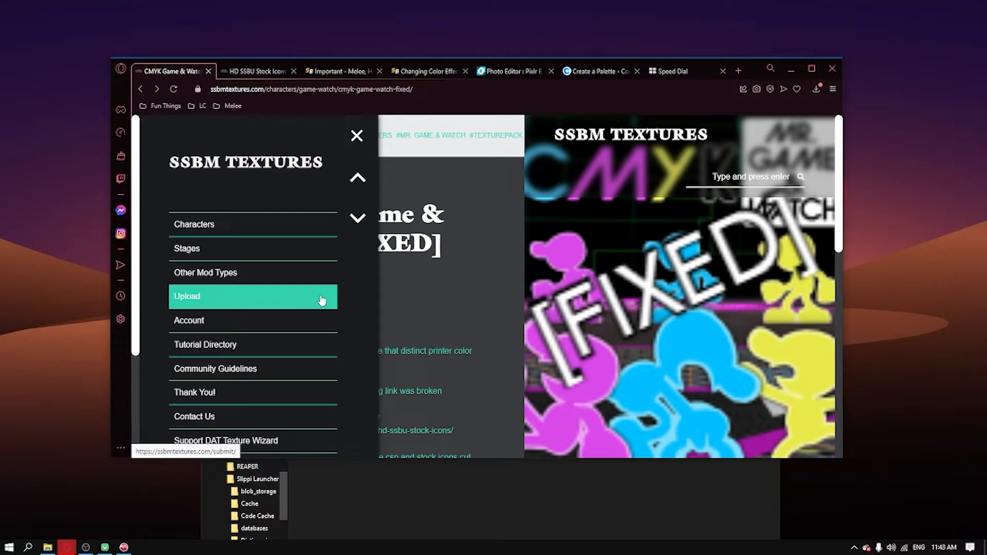
left_click(680, 72)
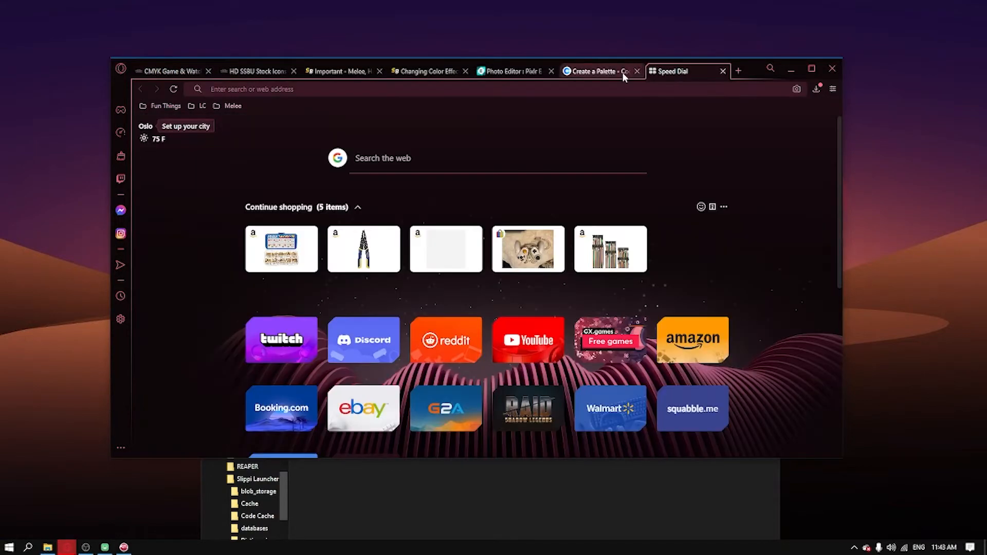
left_click(607, 73)
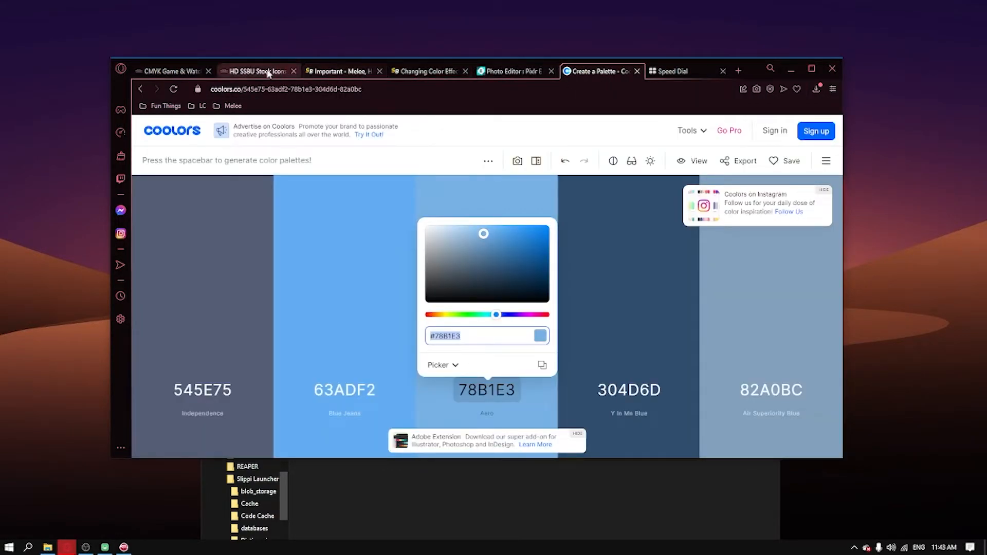
left_click(494, 72)
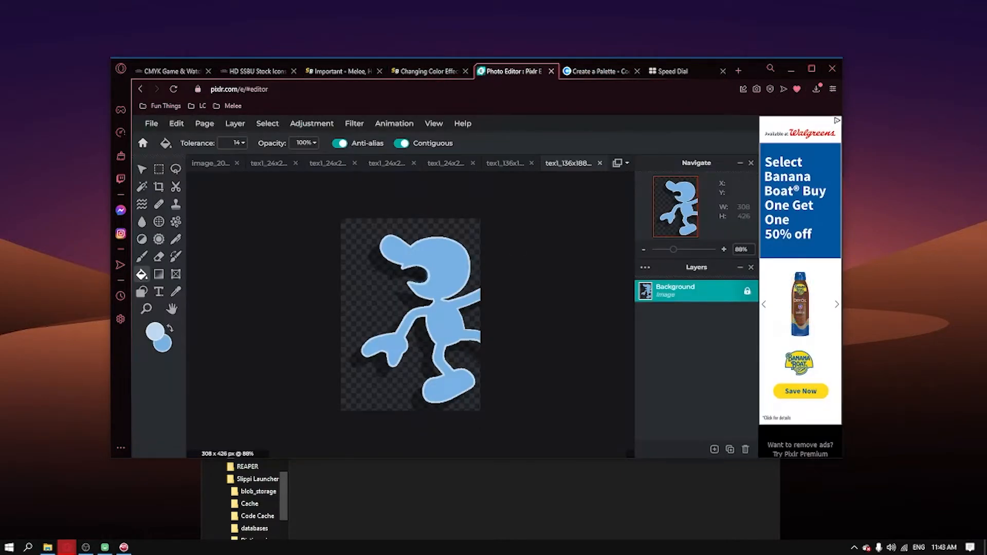
- Open the yellow Game & Watch portrait in the image editor as a new document
left_click(434, 479)
left_click_drag(506, 366, 437, 288)
left_click(436, 288)
left_click(476, 163)
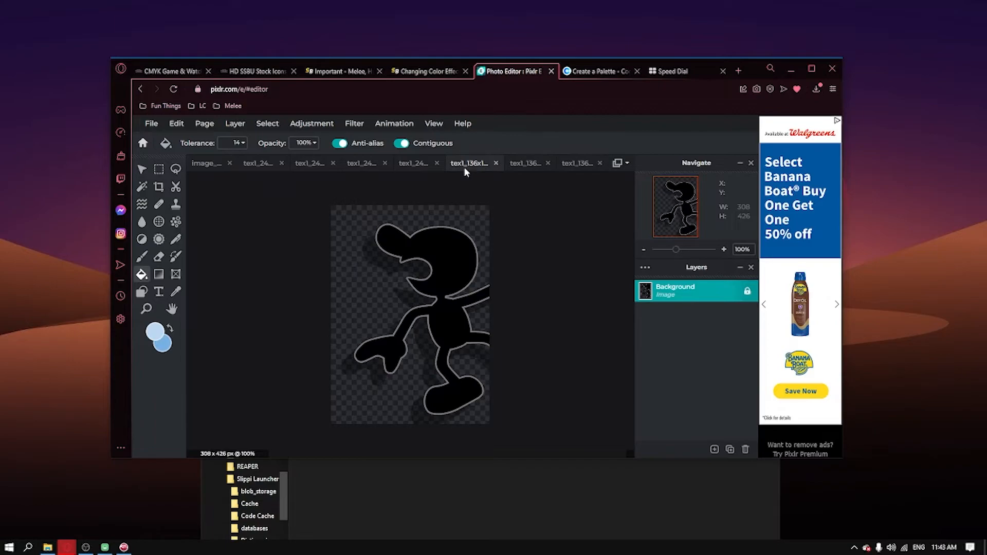
- Sample the cream character's colours from the reference screenshot into the main and alternate colours
left_click(316, 164)
left_click(205, 164)
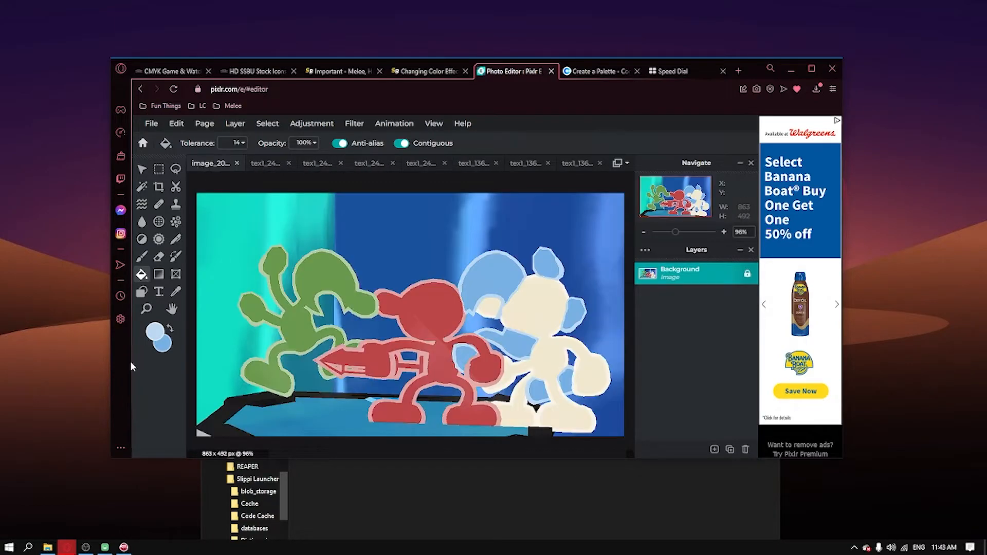
left_click(175, 292)
left_click(547, 288)
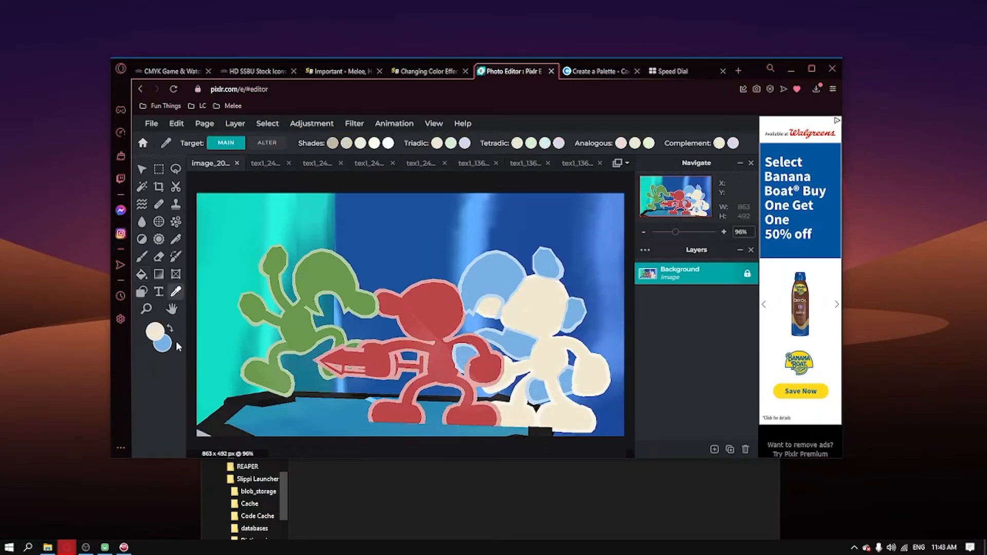
left_click(173, 328)
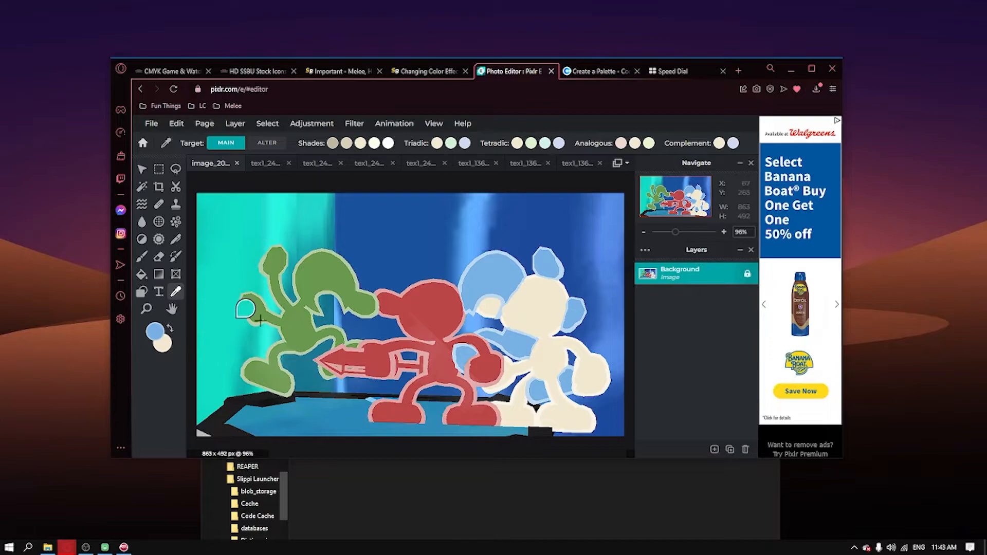
left_click(569, 287)
- Bring up the black Game & Watch portrait and ready the Fill tool with the sampled cream
left_click(572, 170)
left_click(517, 166)
left_click(470, 164)
left_click(141, 274)
key("ctrl+plus")
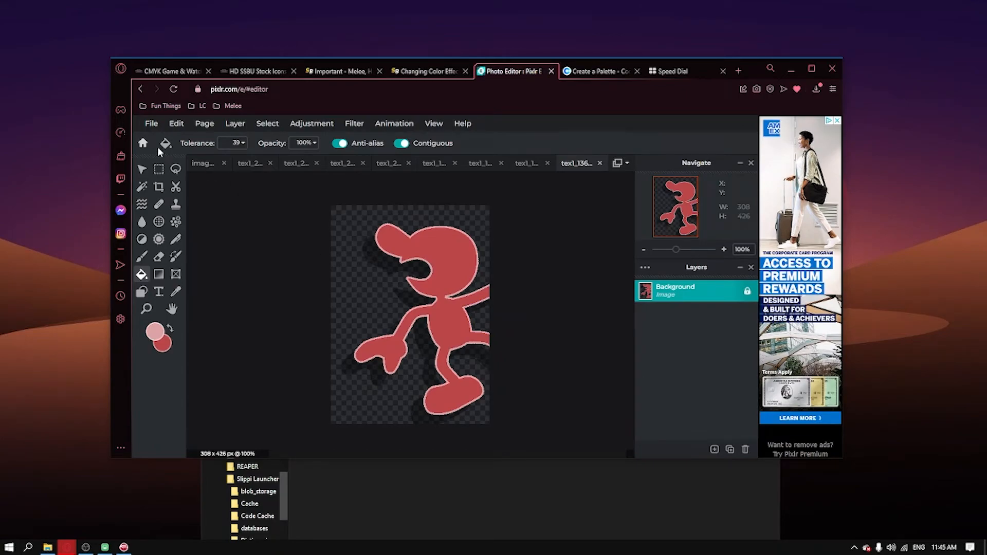
- Save the red portrait as a PNG under its existing name in the Tutorial G&M folder
left_click(151, 123)
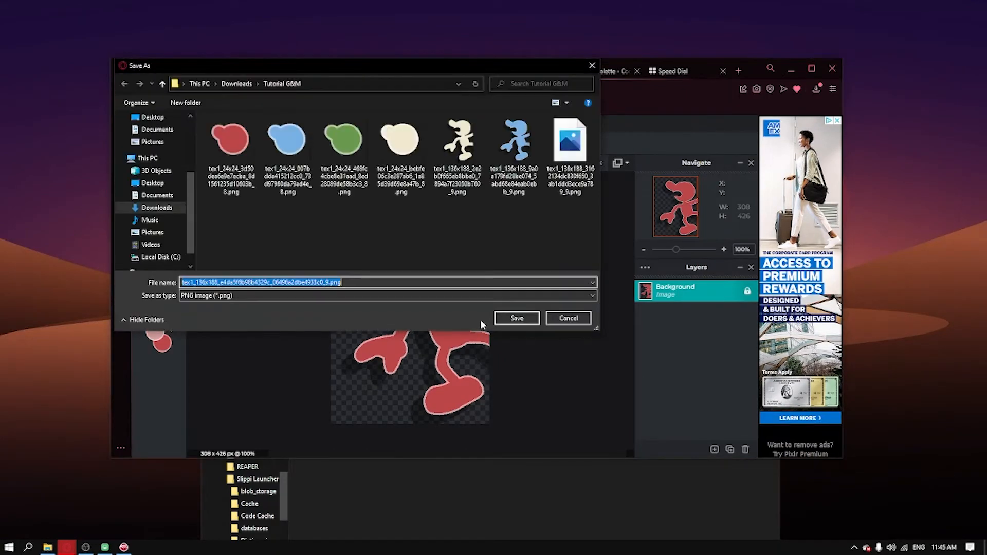
left_click(521, 323)
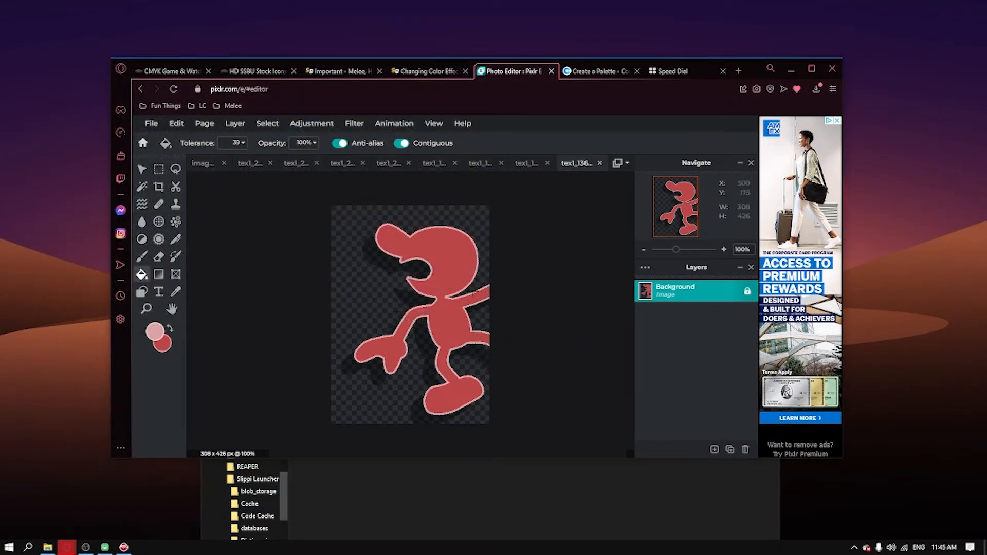
- Open the Tutorial G&M folder in Downloads
left_click(549, 489)
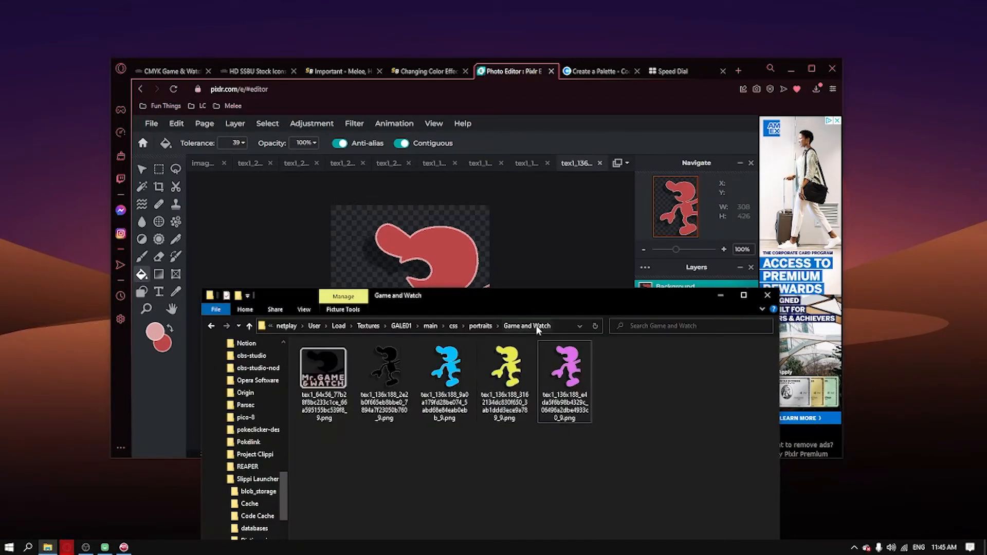
left_click(721, 296)
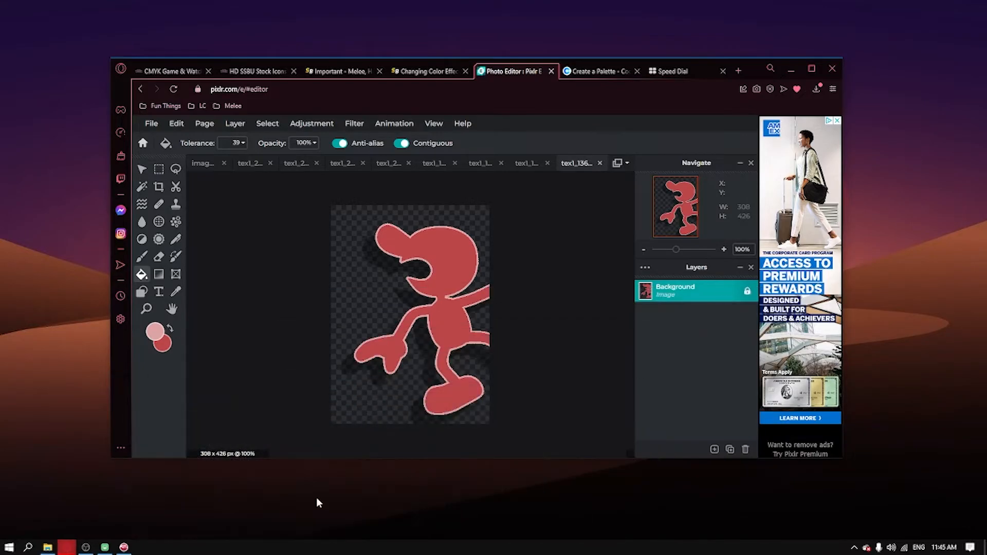
left_click(47, 547)
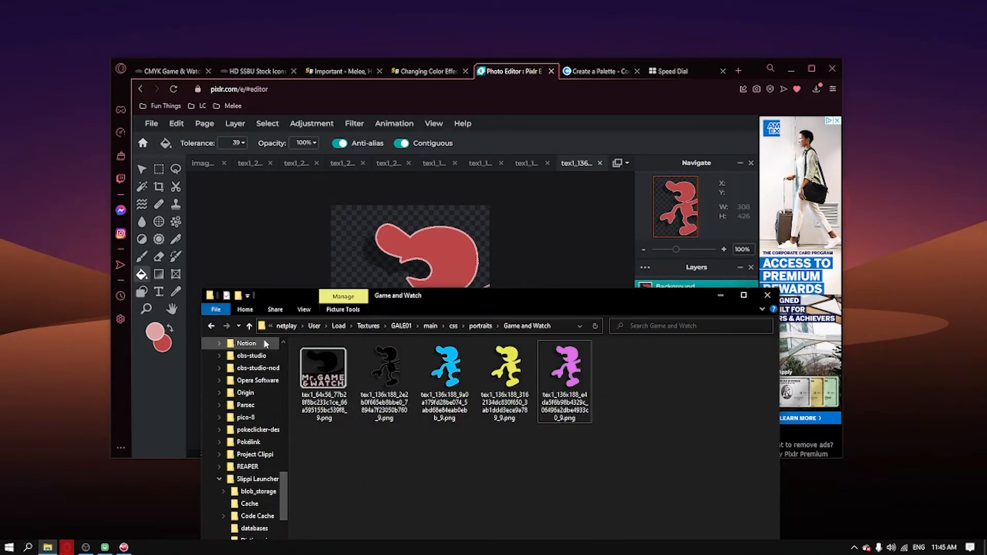
scroll(264, 340, "up", 8)
scroll(286, 445, "up", 10)
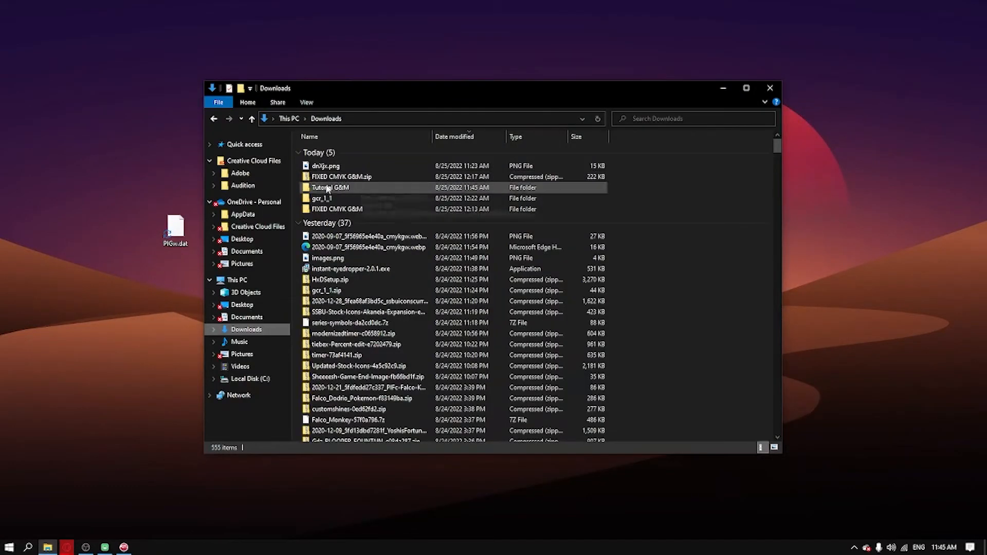
double_click(327, 188)
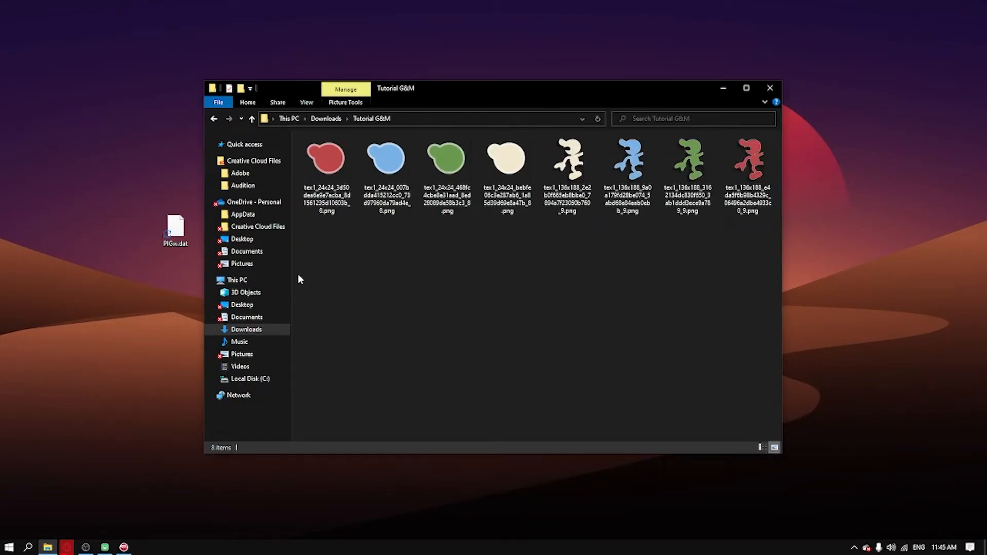
- Move PlGw.dat from the desktop into the Tutorial G&M folder alongside the icon and portrait textures
left_click_drag(327, 248, 775, 157)
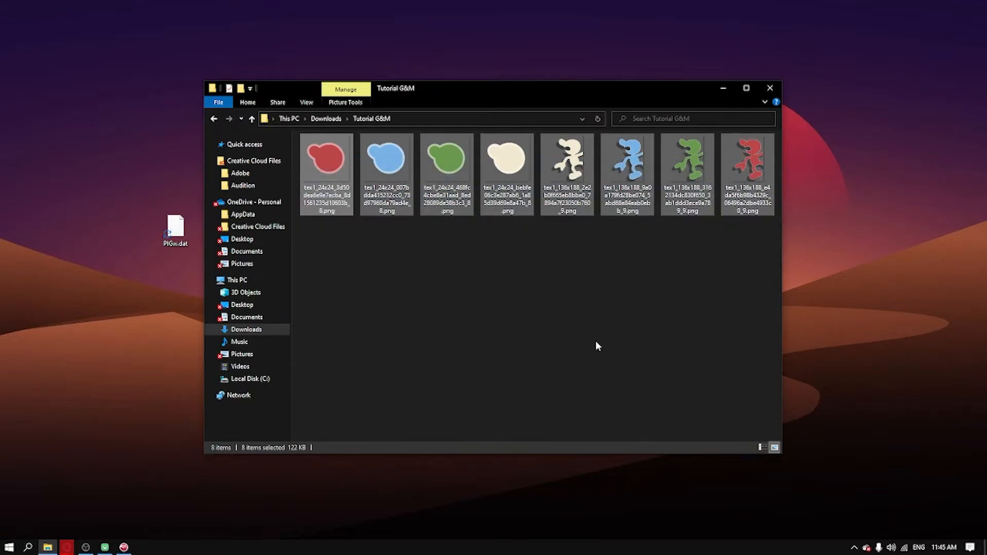
left_click(614, 324)
left_click_drag(175, 229, 386, 302)
left_click(517, 322)
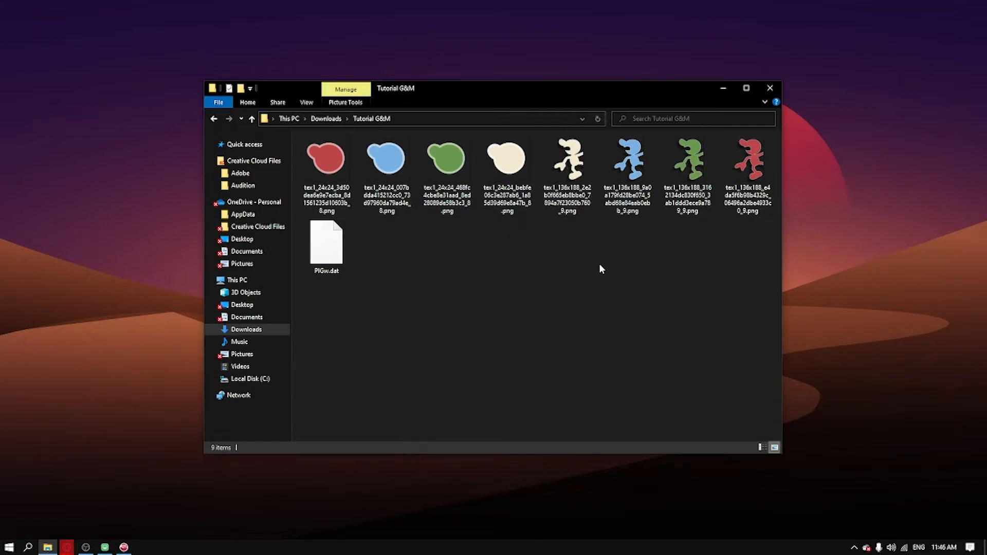
- Leave the Slippi Launcher's netplay settings and minimise the launcher and the Dolphin game list
left_click(104, 547)
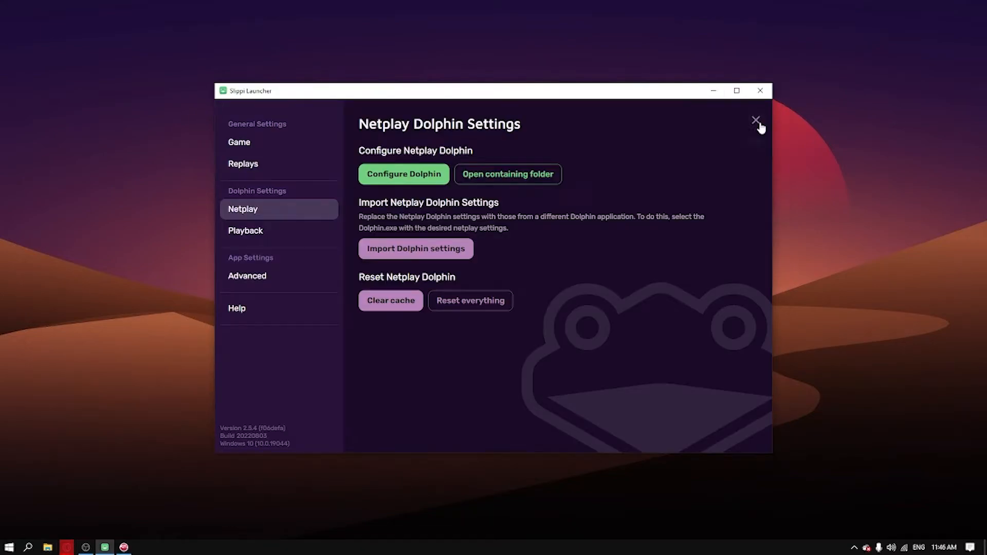
left_click(754, 119)
left_click(710, 92)
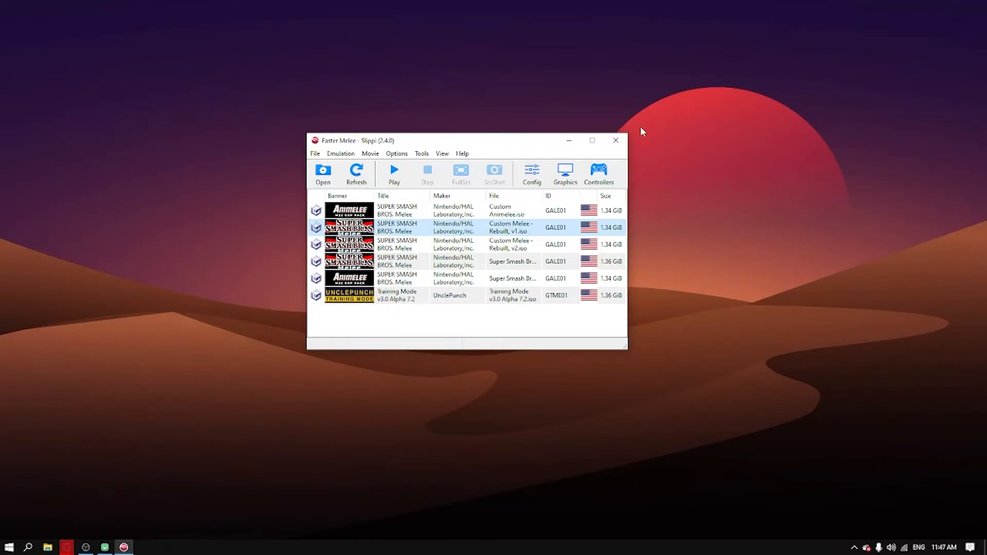
left_click(569, 141)
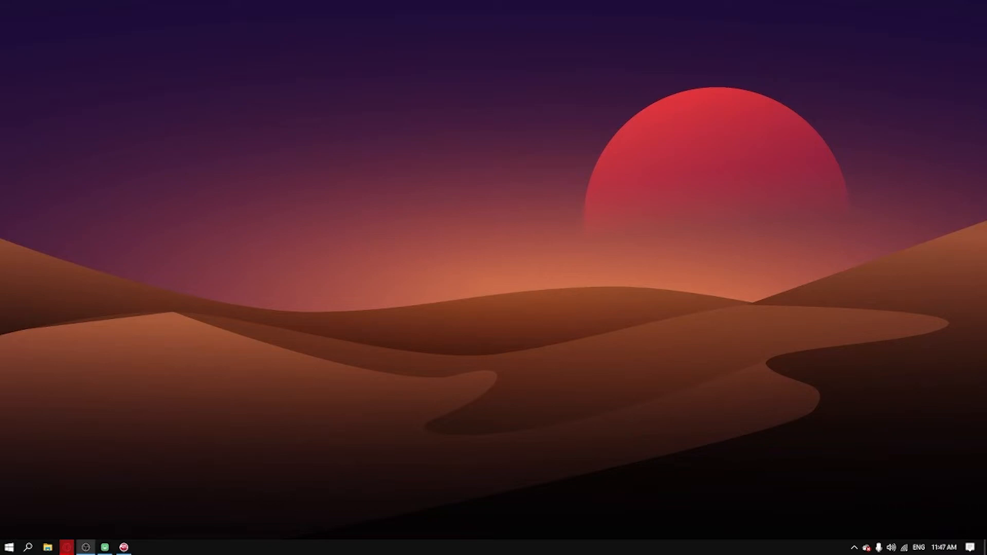
- Show the hidden icons in the system tray
left_click(857, 549)
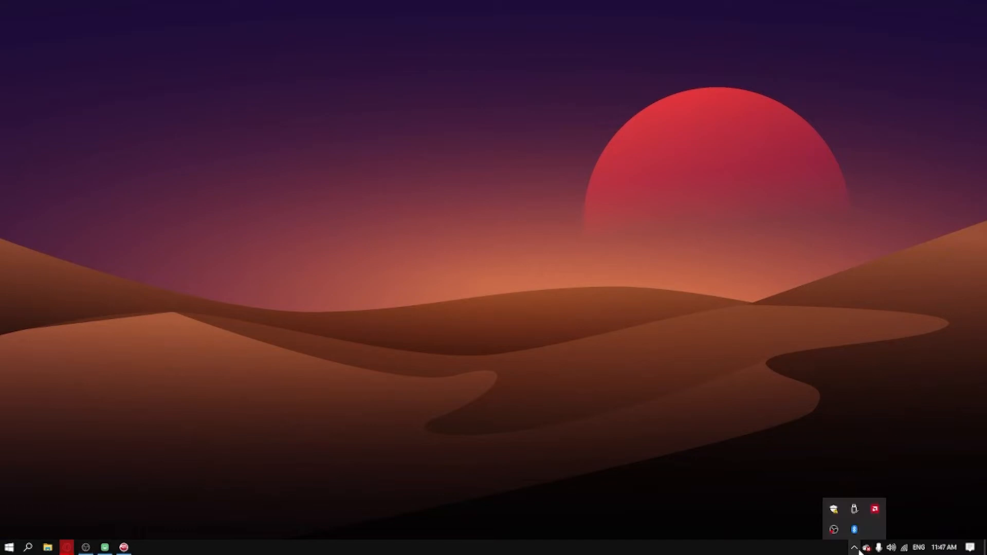
left_click(857, 549)
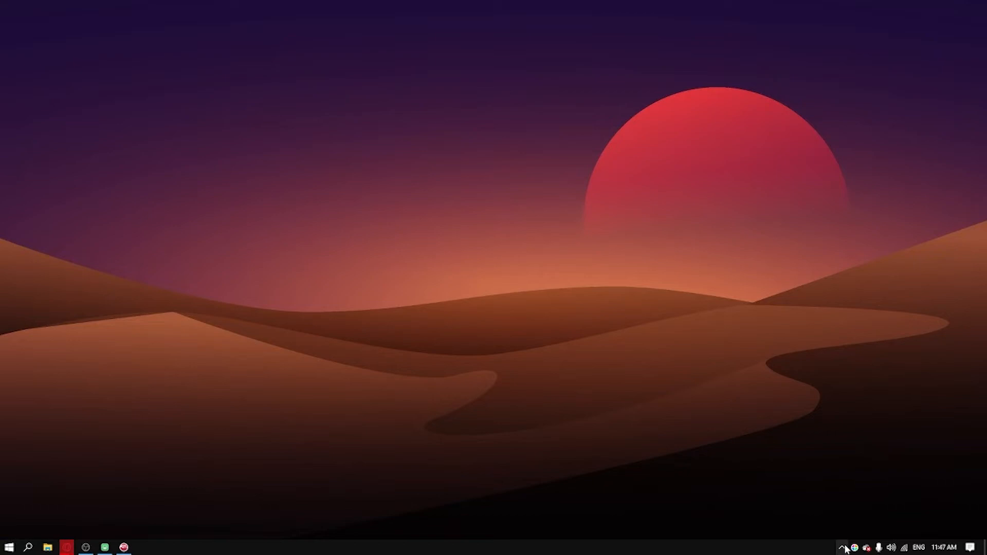
left_click(903, 513)
left_click(854, 548)
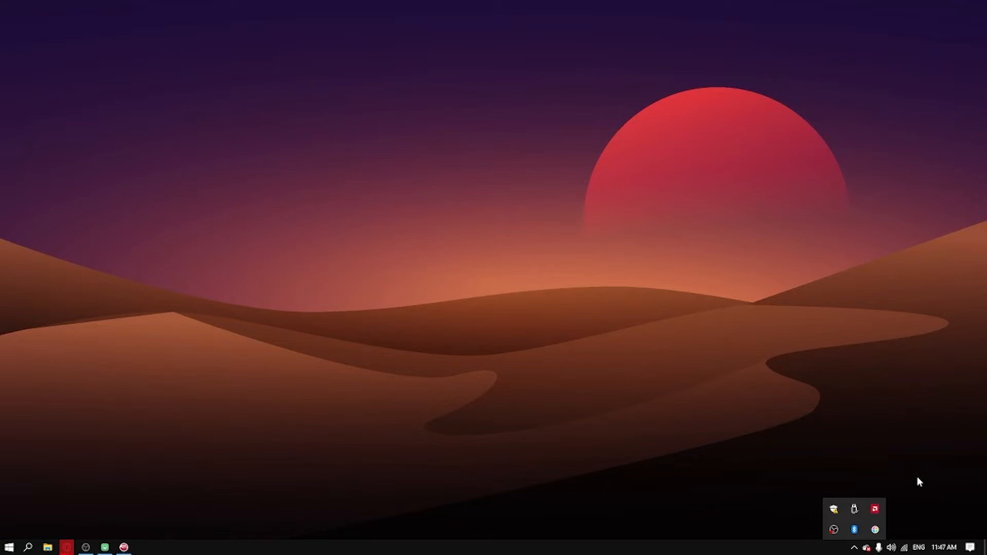
- Sample the red of the wallpaper's sun with the tray eyedropper and switch to Pixlr E in the browser
left_click_drag(874, 531, 679, 99)
mouse_move(71, 548)
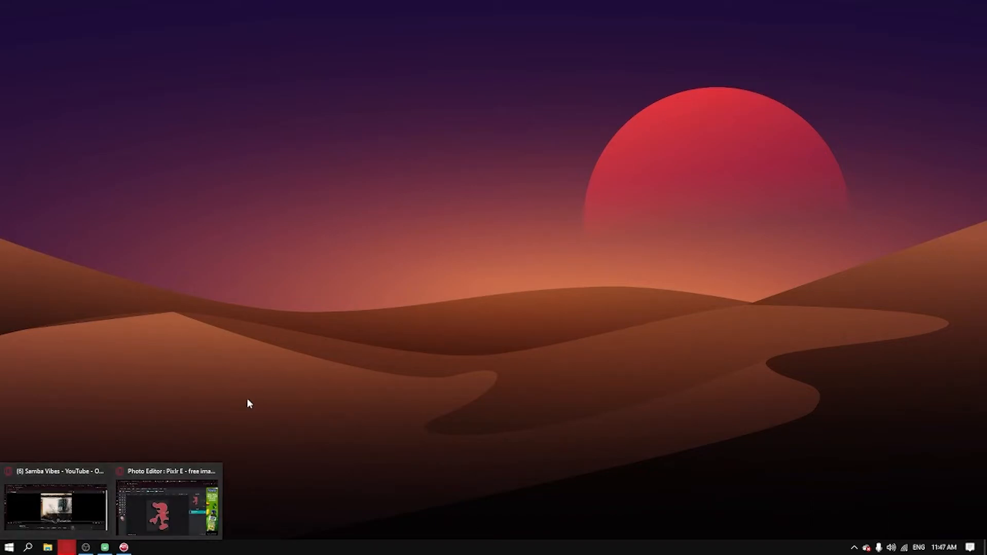
left_click(156, 499)
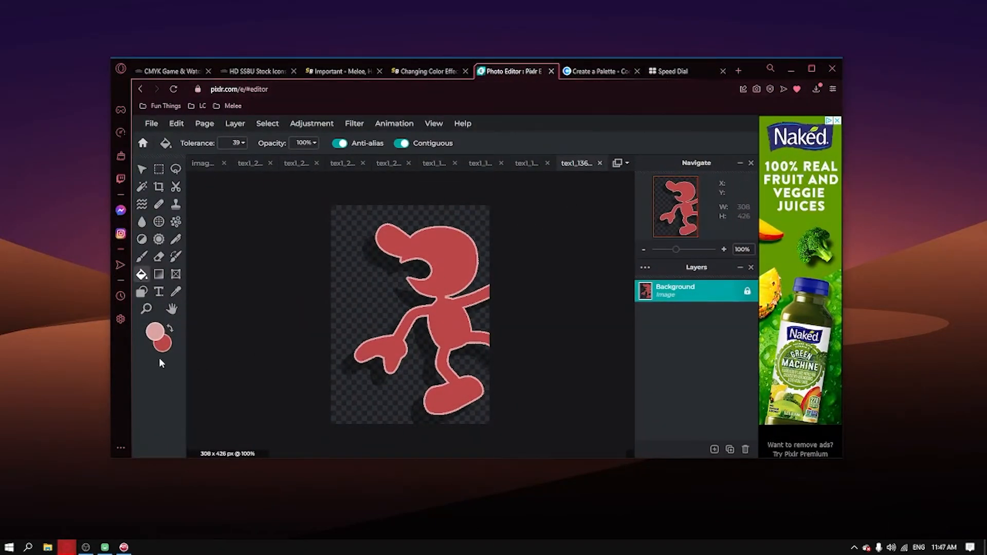
- Try #DE333C as the hex value of the foreground colour, dismiss the colour picker without applying it and minimise the browser
left_click(154, 332)
left_click_drag(595, 343, 408, 346)
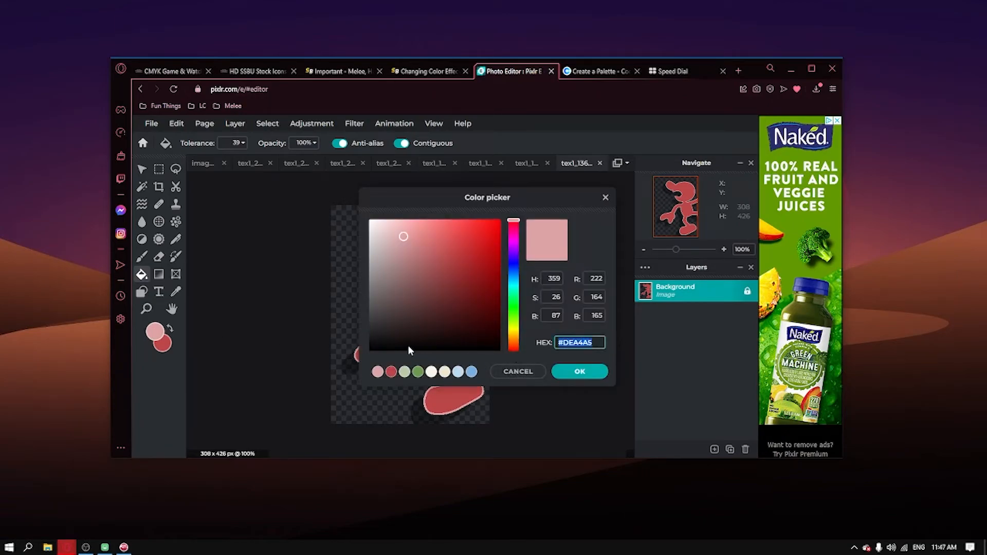
type("#DE333C")
left_click_drag(750, 70, 587, 61)
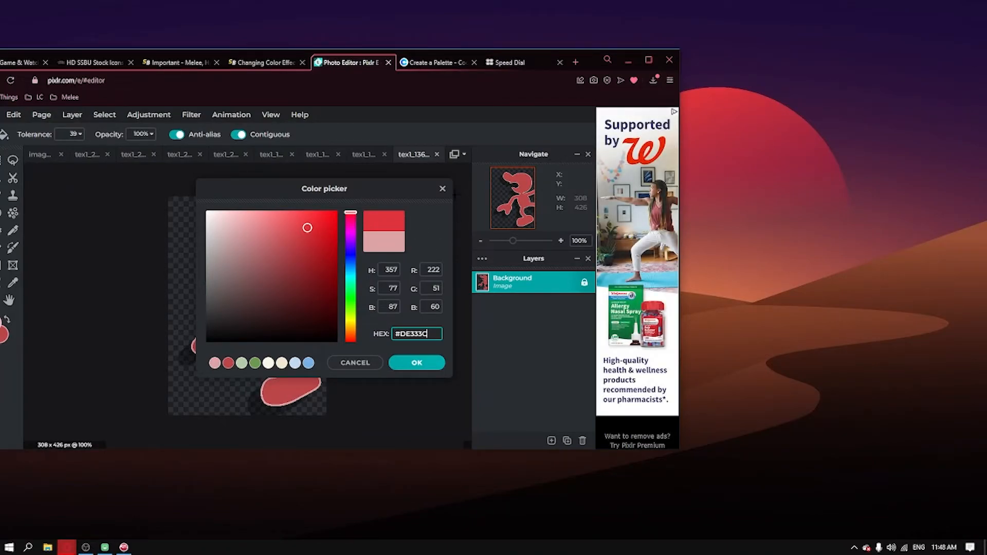
left_click(442, 189)
left_click(629, 60)
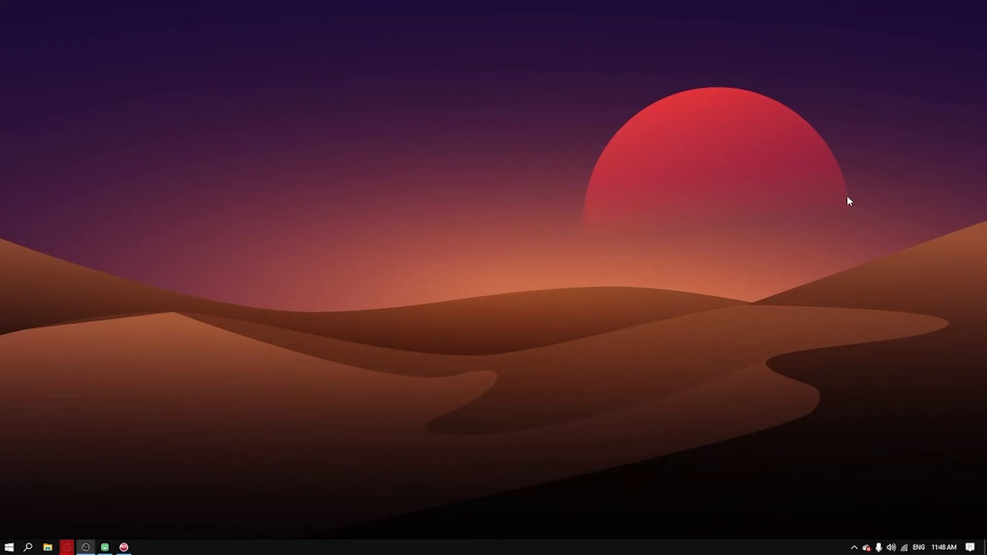
left_click(853, 547)
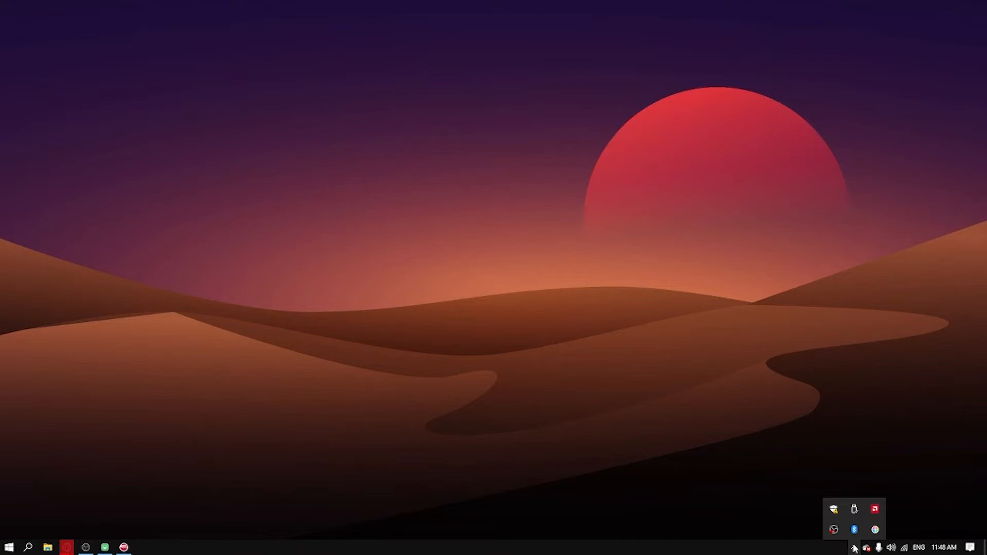
left_click(854, 548)
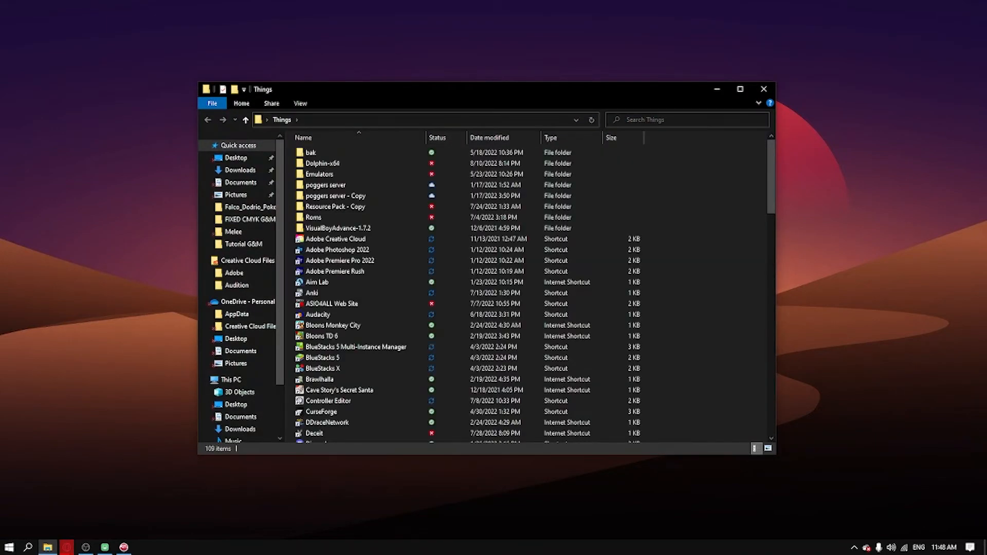
left_click(716, 87)
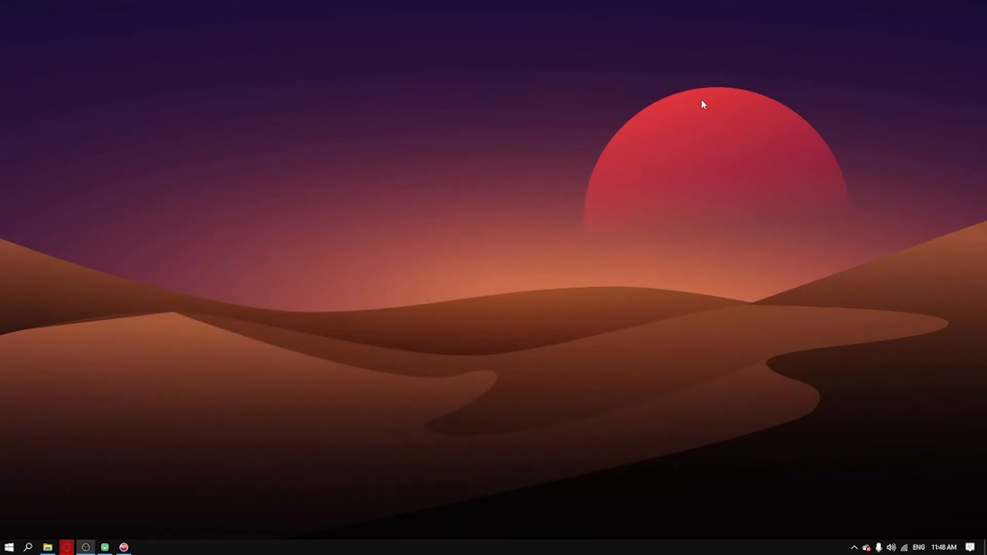